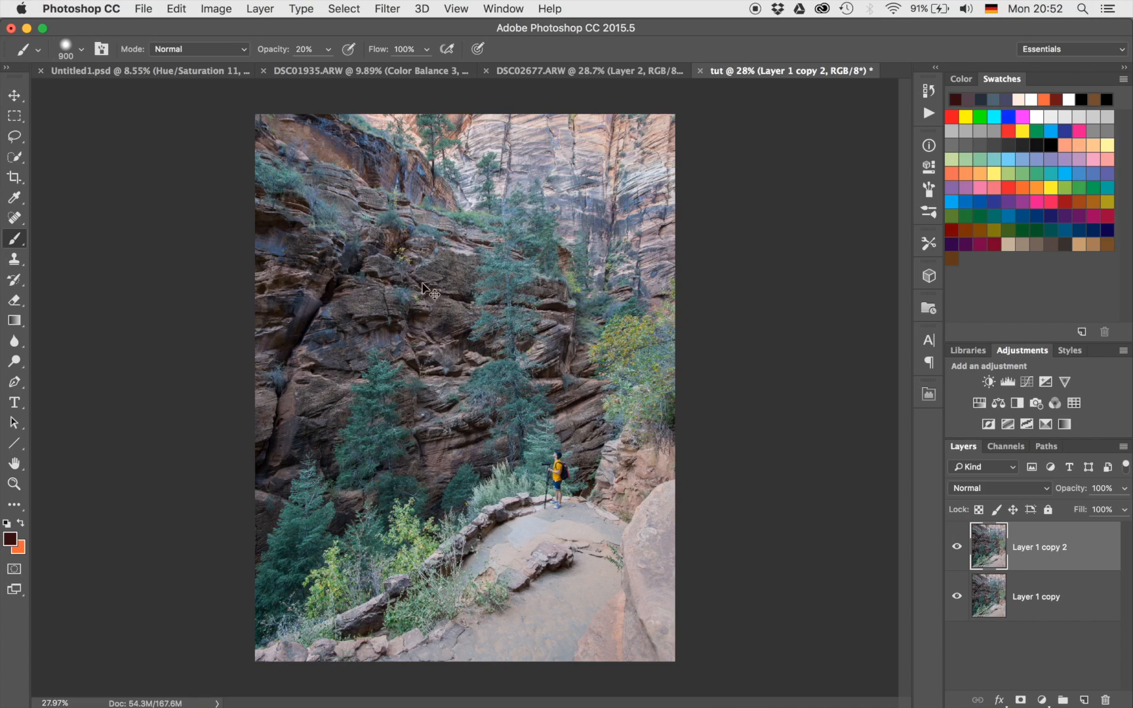
# Duplicate the Layer 1 copy 2 layer and set the duplicate's blend mode to Soft Light.
pyautogui.press('super+j')
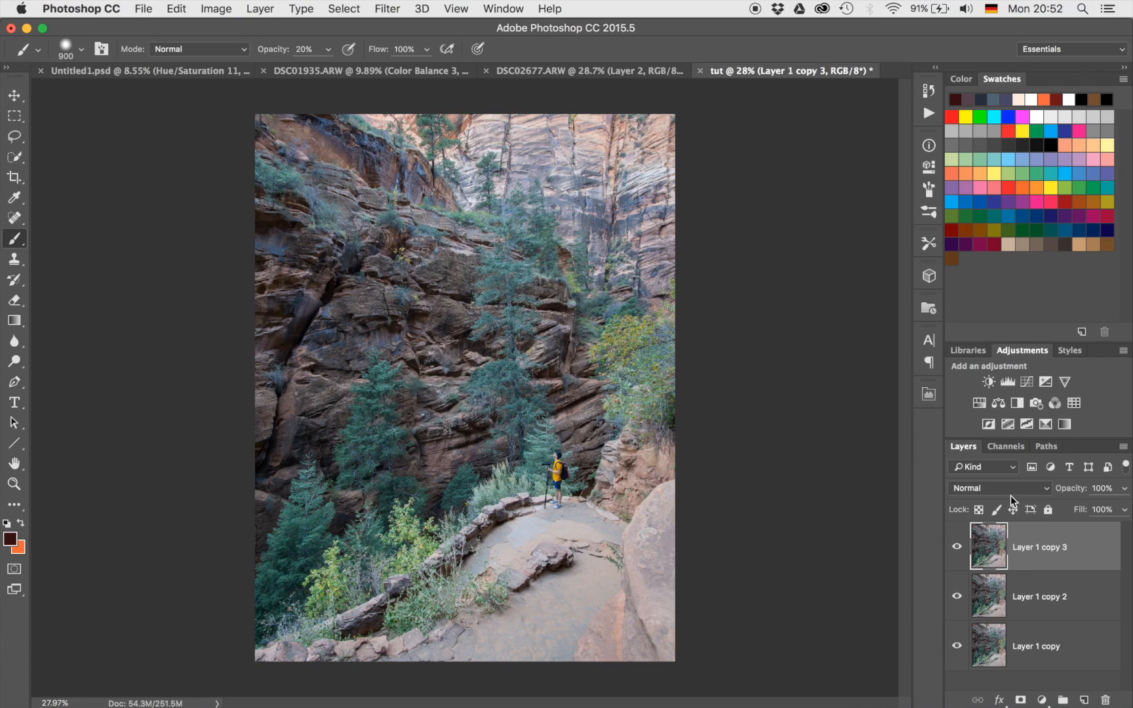
pyautogui.click(975, 489)
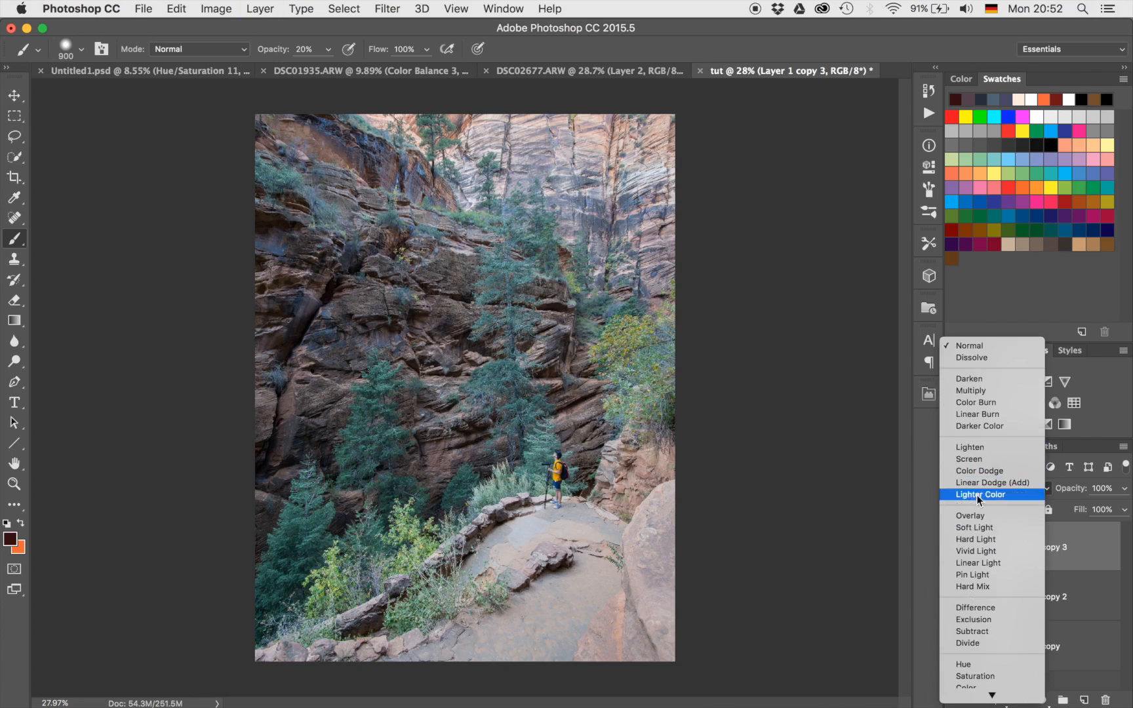
pyautogui.click(980, 526)
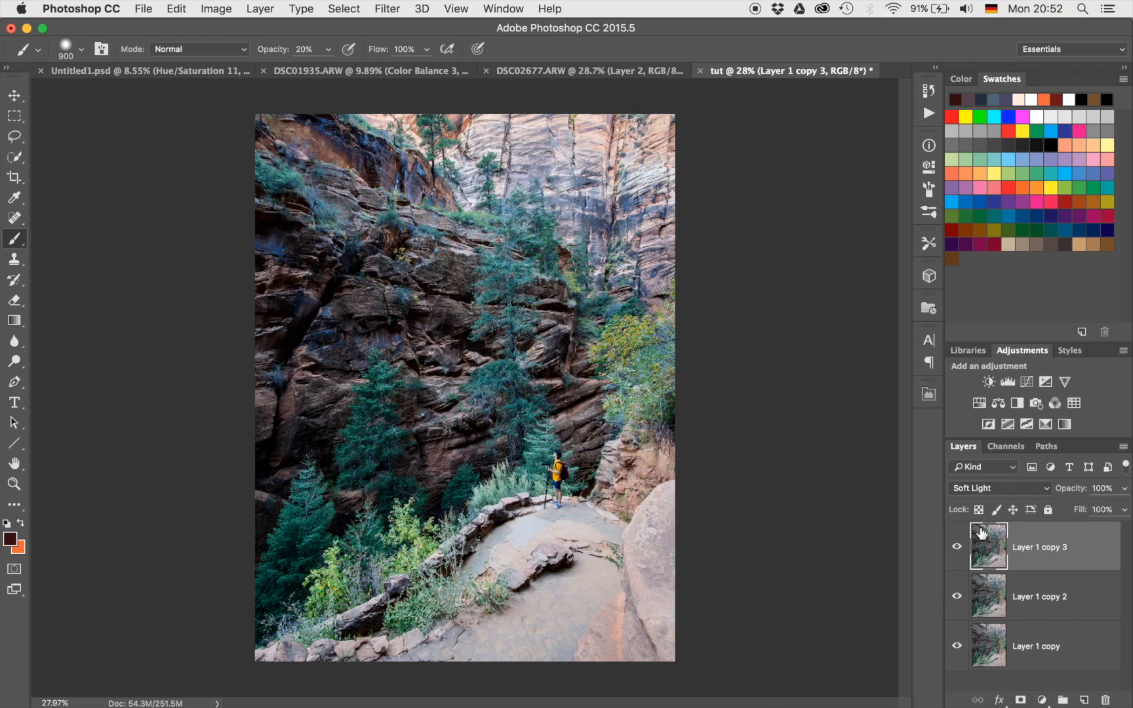
# Apply a Gaussian Blur with a radius of 20.4 pixels to the Soft Light layer.
pyautogui.click(376, 6)
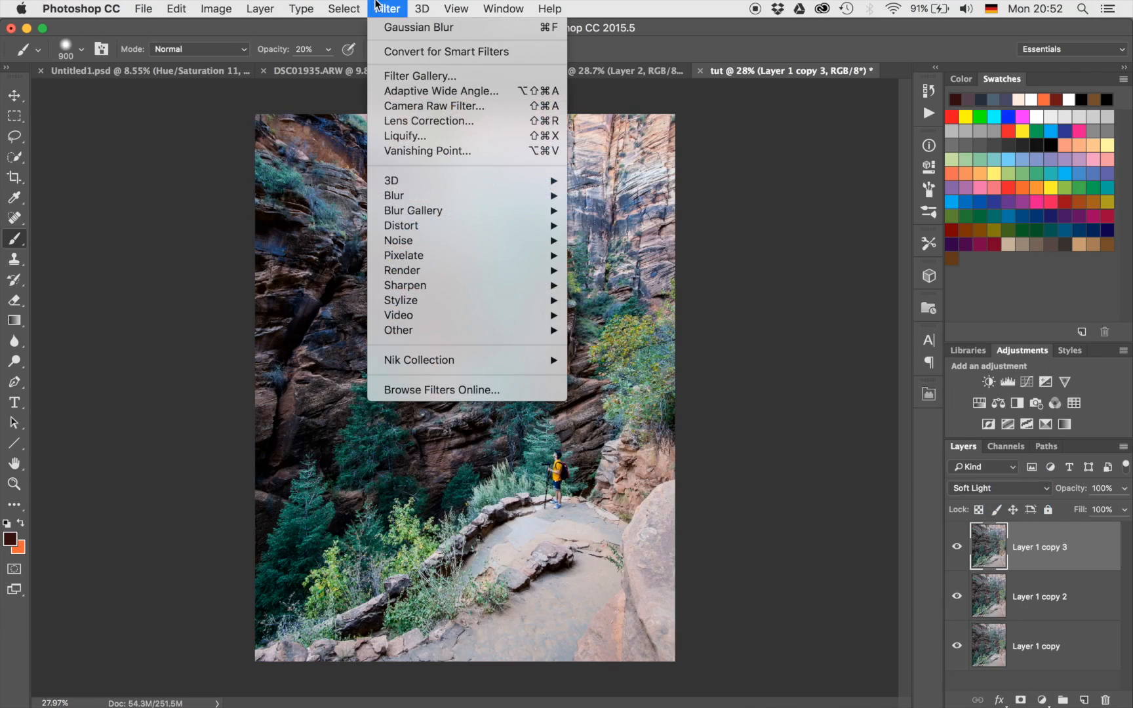
pyautogui.moveTo(495, 195)
pyautogui.click(607, 252)
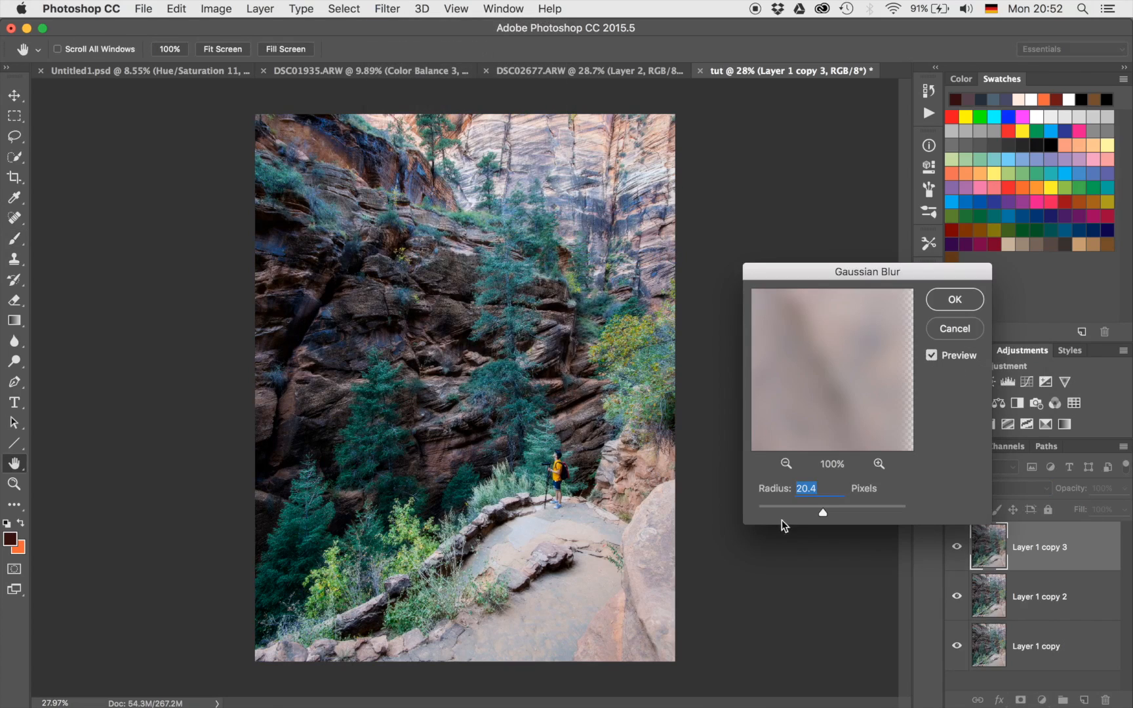
pyautogui.click(955, 298)
pyautogui.press('b')
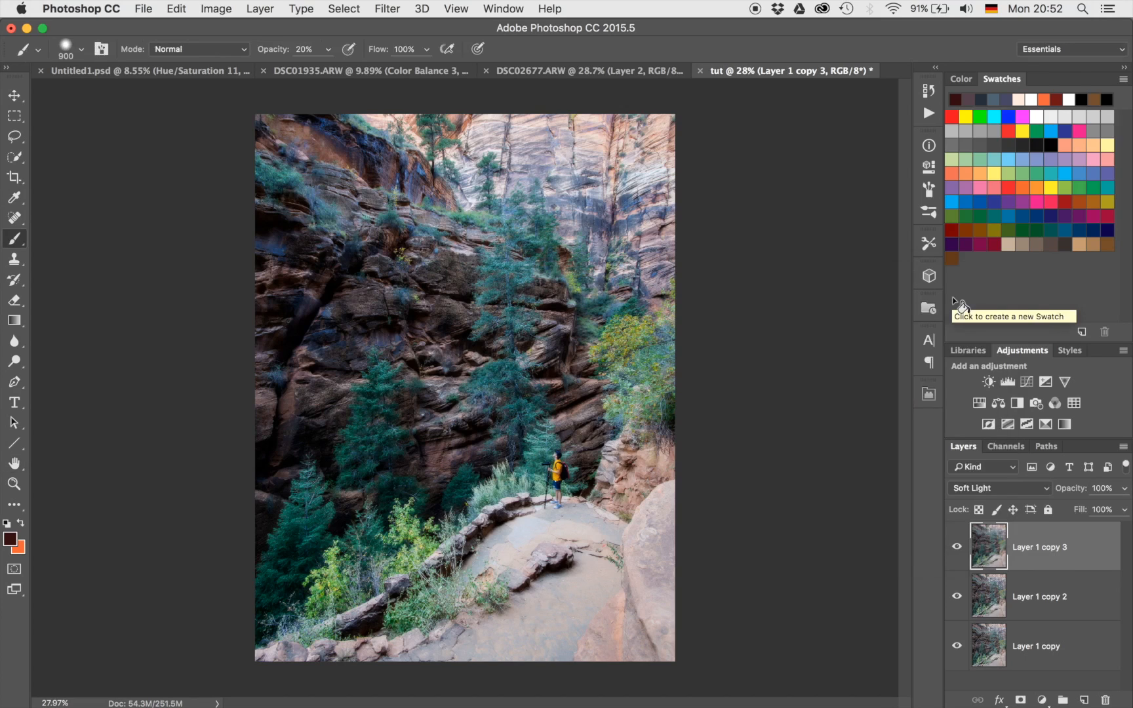
# Duplicate the blurred Soft Light layer twice and group all three blurred layers.
pyautogui.press('super+j')
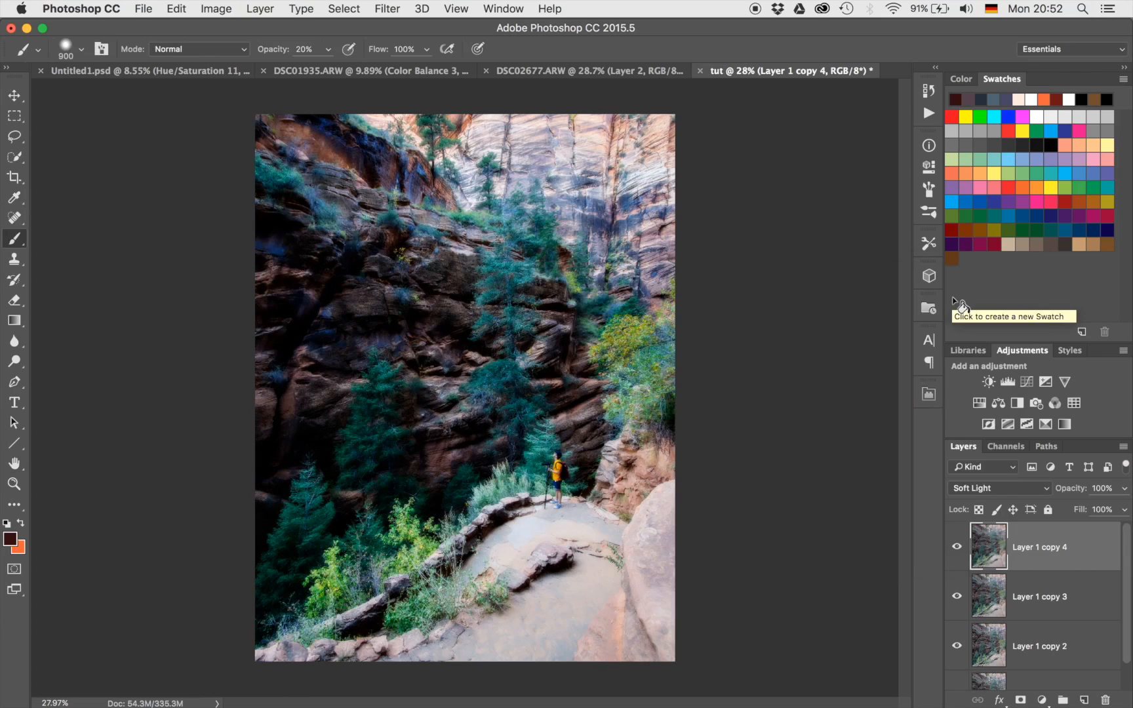
pyautogui.press('super+j')
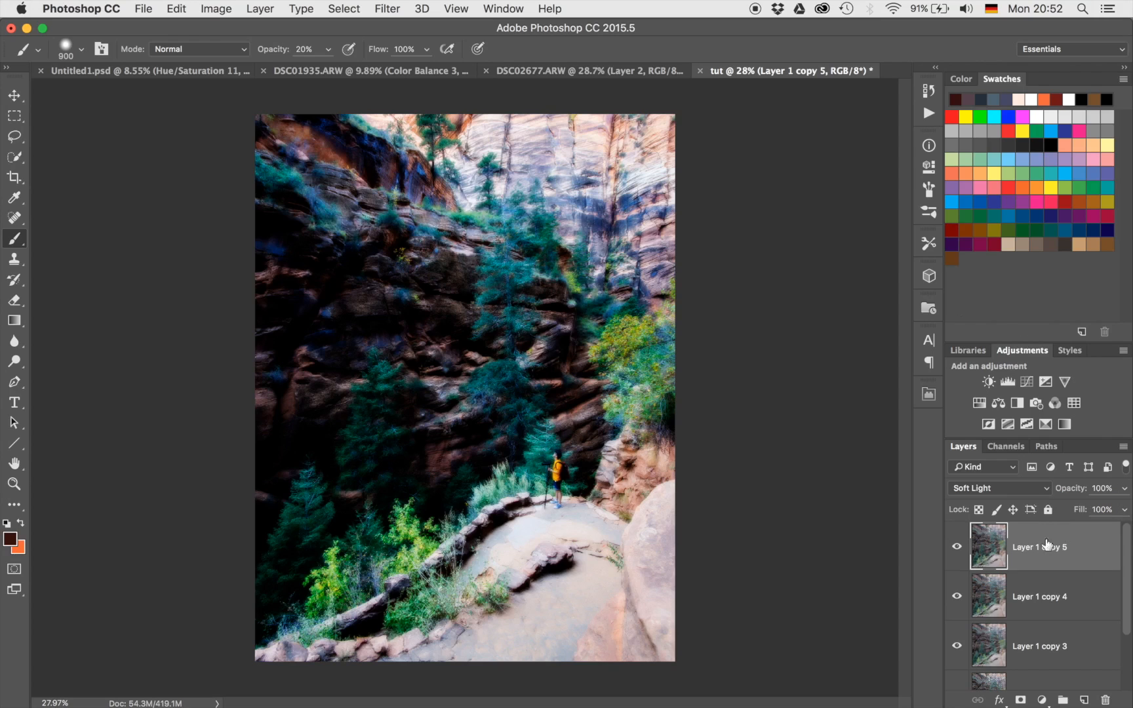
pyautogui.scroll(-2, 1055, 544)
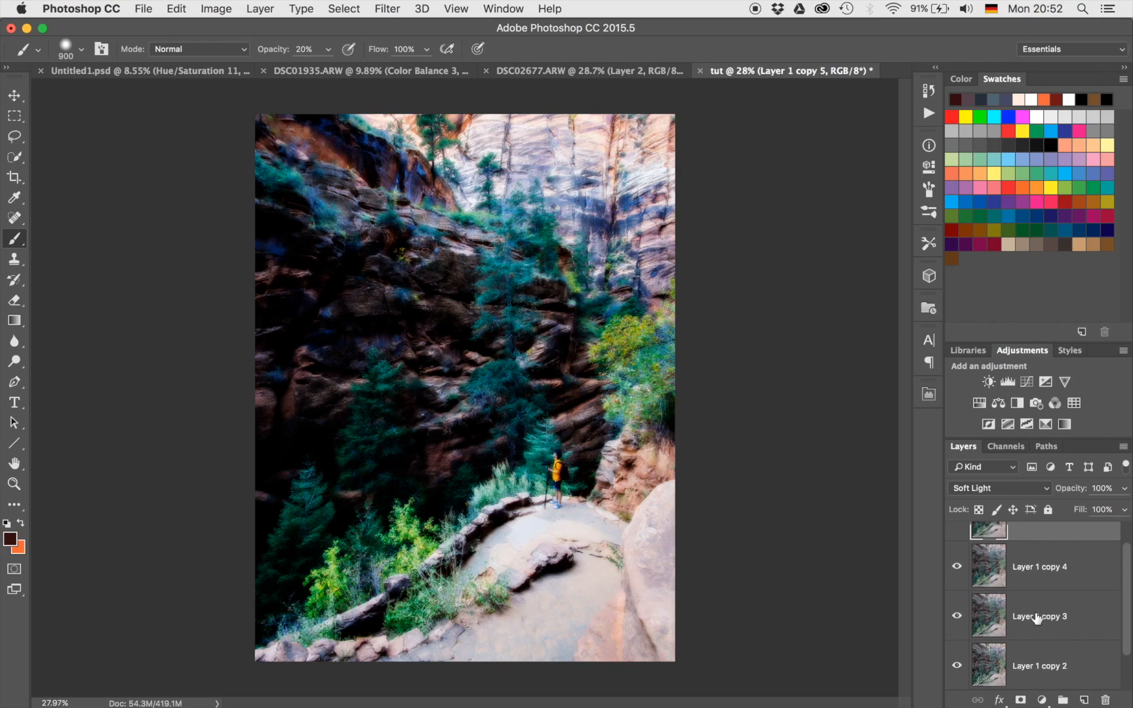
pyautogui.keyDown('shift'); pyautogui.click(1092, 621); pyautogui.keyUp('shift')
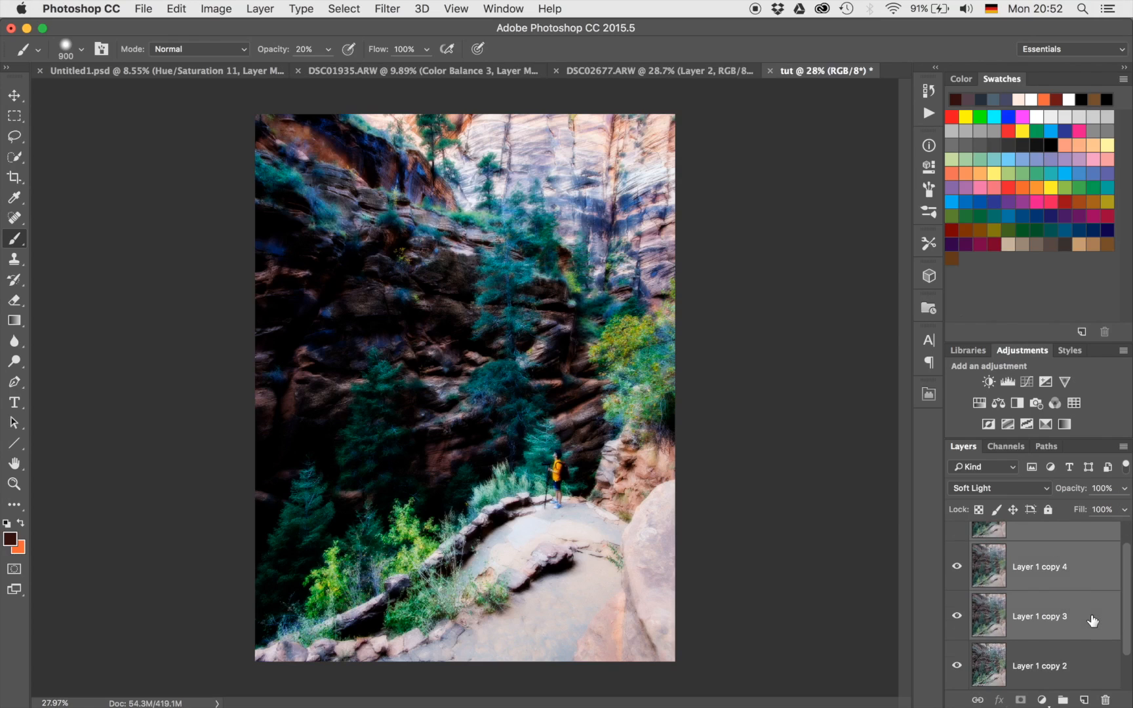
pyautogui.scroll(2, 1092, 620)
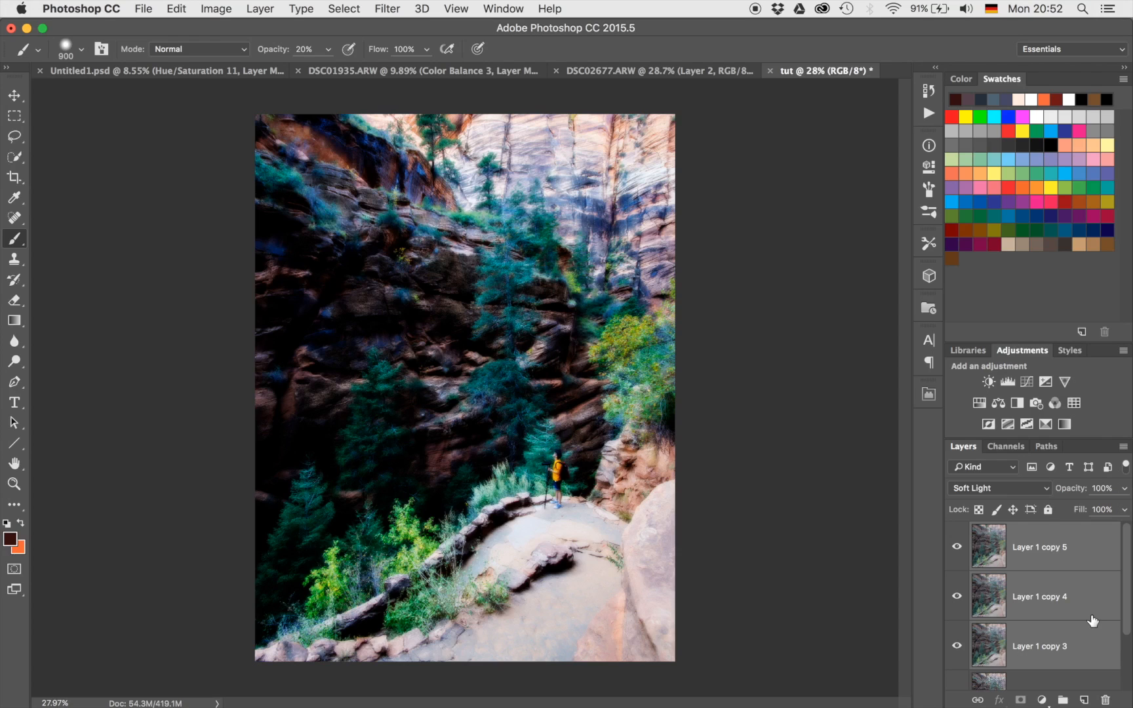
pyautogui.press('super+g')
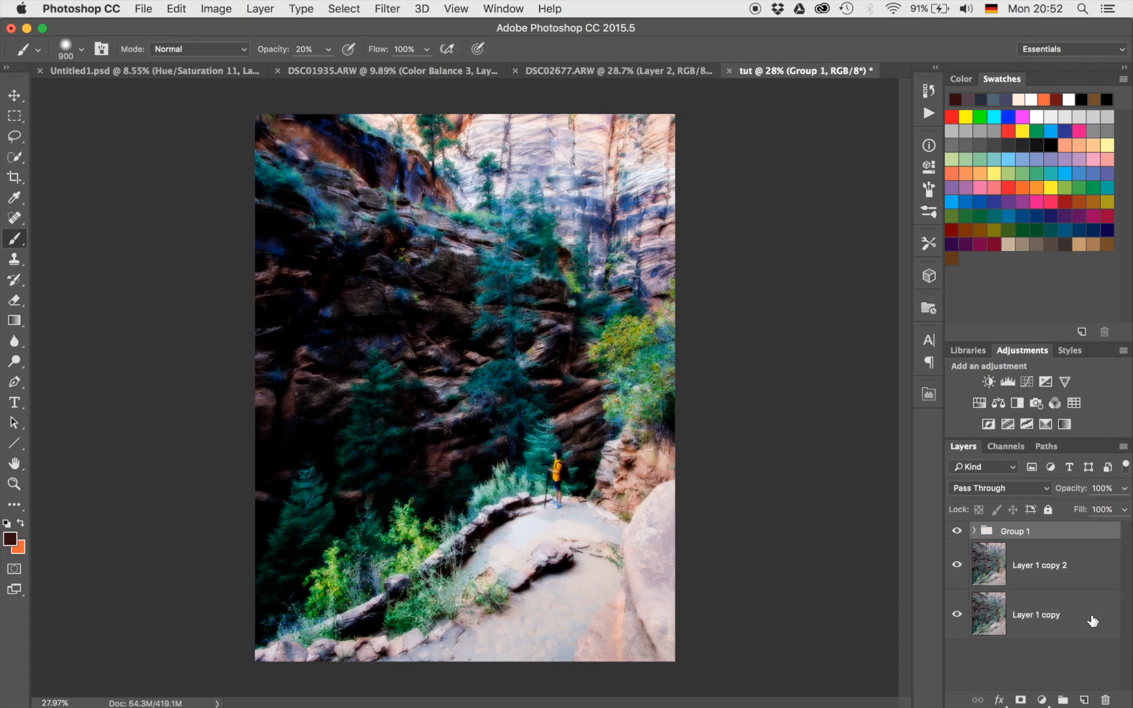
# Compare the photo with and without the Soft Light group by toggling the group's visibility.
pyautogui.click(957, 531)
pyautogui.click(957, 532)
pyautogui.click(957, 533)
pyautogui.click(957, 532)
pyautogui.click(957, 532)
pyautogui.click(957, 532)
pyautogui.click(957, 531)
pyautogui.click(957, 533)
pyautogui.click(957, 532)
pyautogui.click(957, 533)
# Add an inverted black mask to the group and paint white at 20% brush opacity over the trees and darker rock areas.
pyautogui.click(1020, 700)
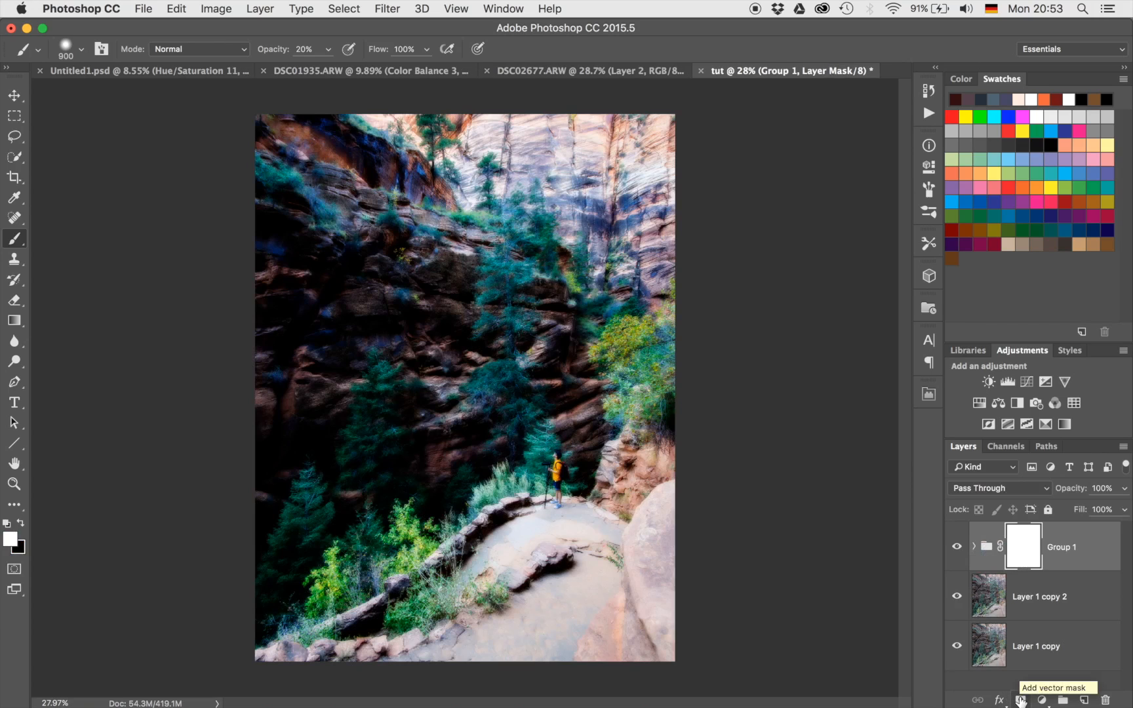
pyautogui.press('super+i')
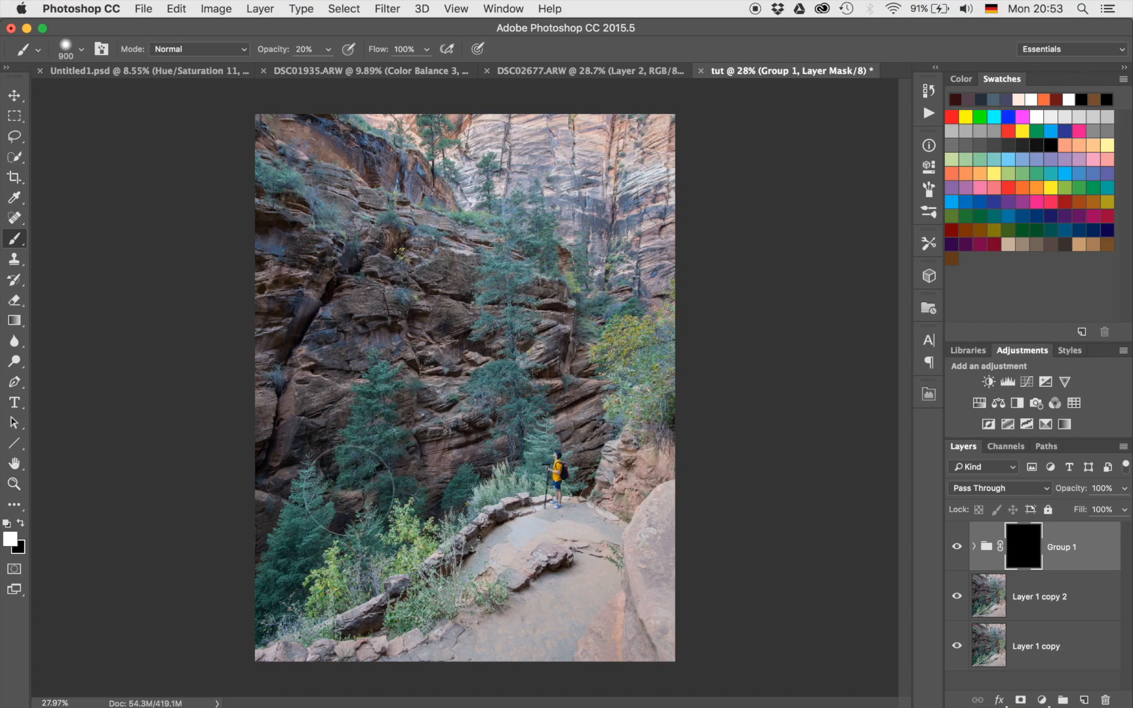
pyautogui.moveTo(308, 524)
pyautogui.mouseDown()
pyautogui.moveTo(420, 453)
pyautogui.moveTo(469, 474)
pyautogui.moveTo(359, 510)
pyautogui.moveTo(324, 488)
pyautogui.moveTo(359, 448)
pyautogui.mouseUp()
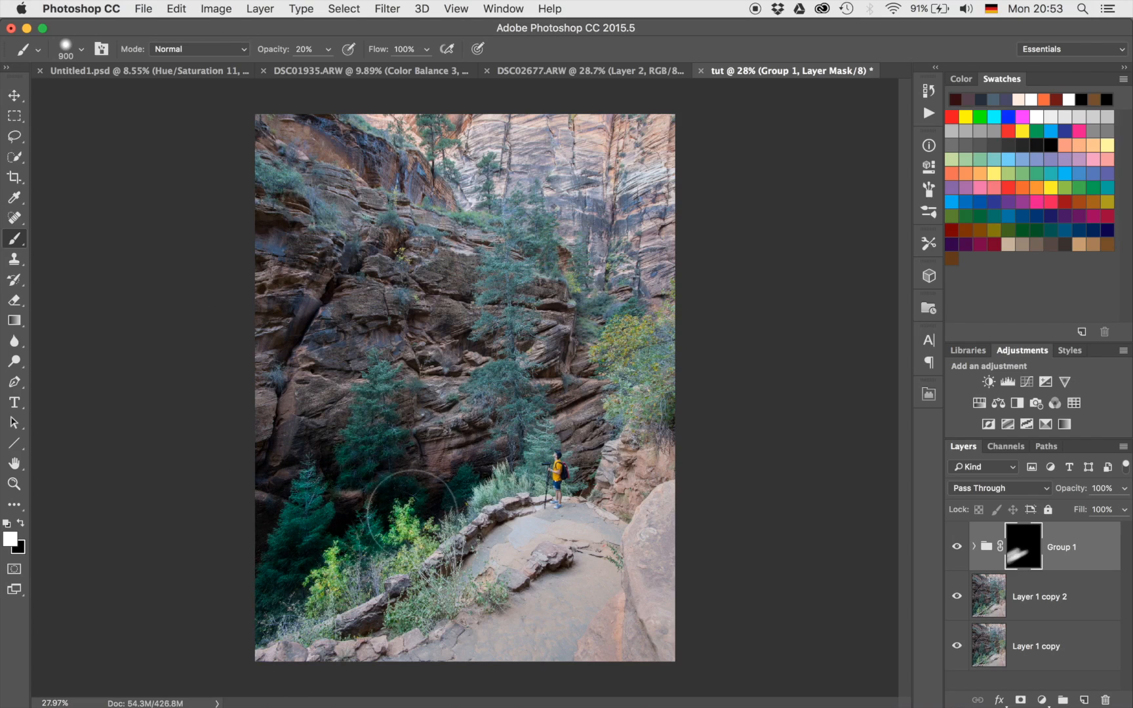
pyautogui.moveTo(613, 433)
pyautogui.mouseDown()
pyautogui.moveTo(577, 426)
pyautogui.moveTo(557, 404)
pyautogui.moveTo(564, 433)
pyautogui.moveTo(560, 407)
pyautogui.mouseUp()
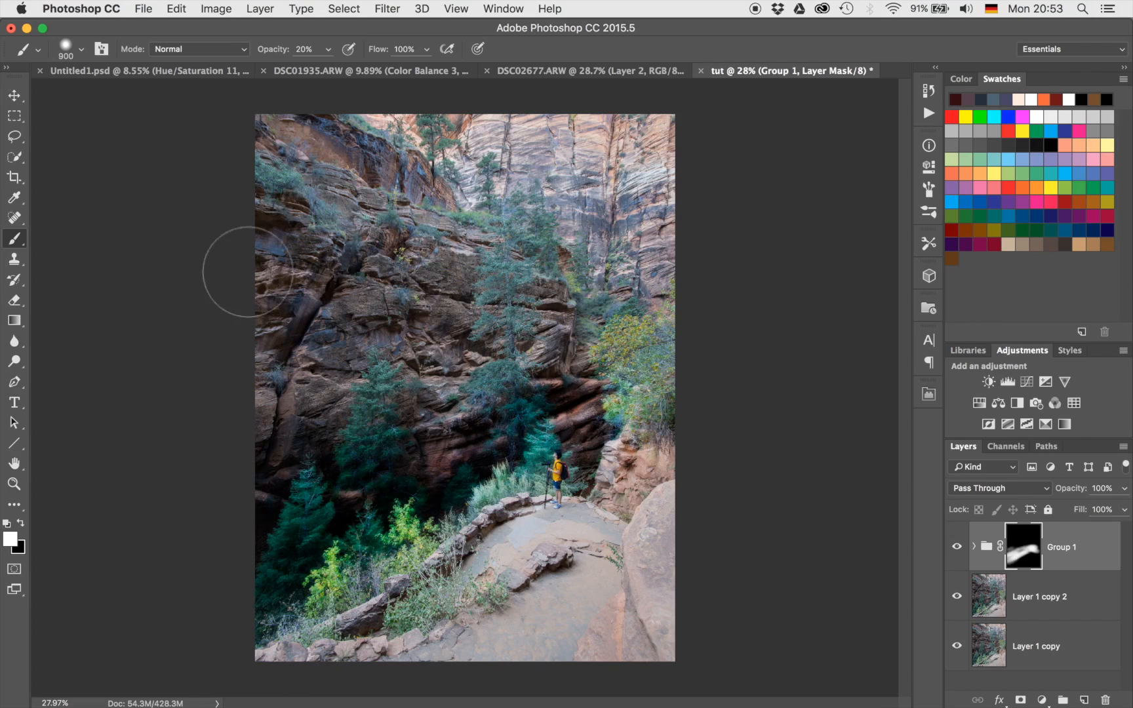
pyautogui.moveTo(465, 295)
pyautogui.mouseDown()
pyautogui.moveTo(472, 341)
pyautogui.moveTo(395, 395)
pyautogui.moveTo(408, 314)
pyautogui.moveTo(369, 263)
pyautogui.moveTo(279, 217)
pyautogui.moveTo(357, 245)
pyautogui.moveTo(426, 252)
pyautogui.moveTo(235, 258)
pyautogui.mouseUp()
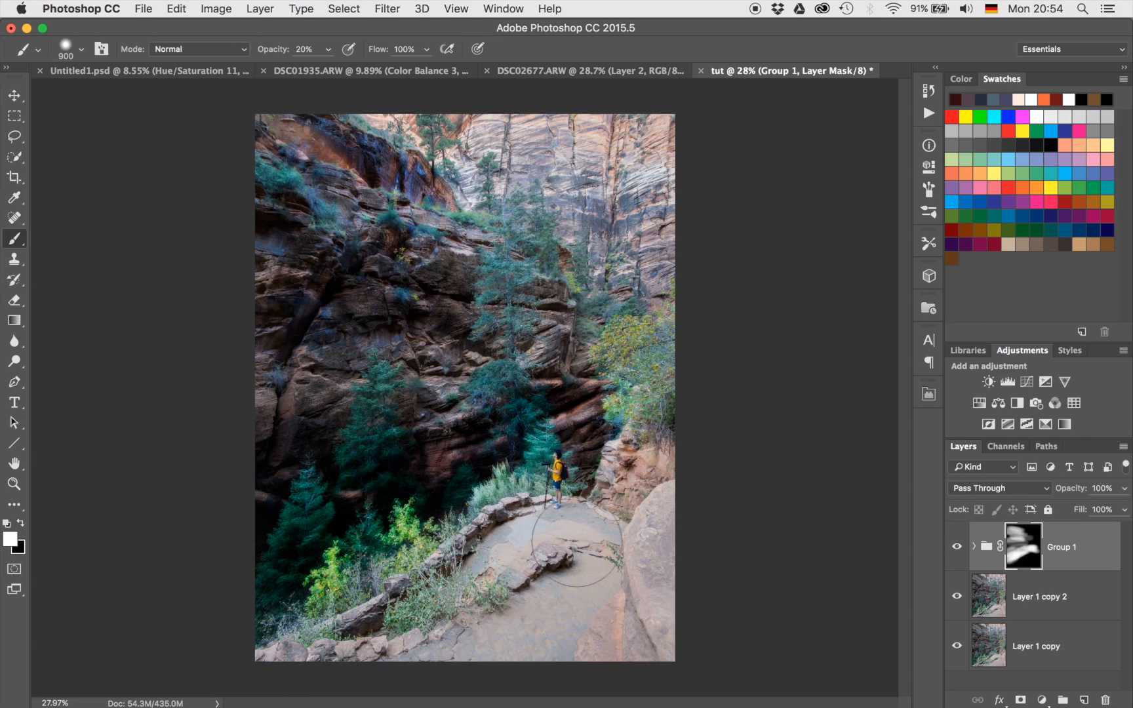
# Stamp all visible layers into a new layer above the group and compare the photo with that layer hidden and shown.
pyautogui.scroll(5, 495, 403)
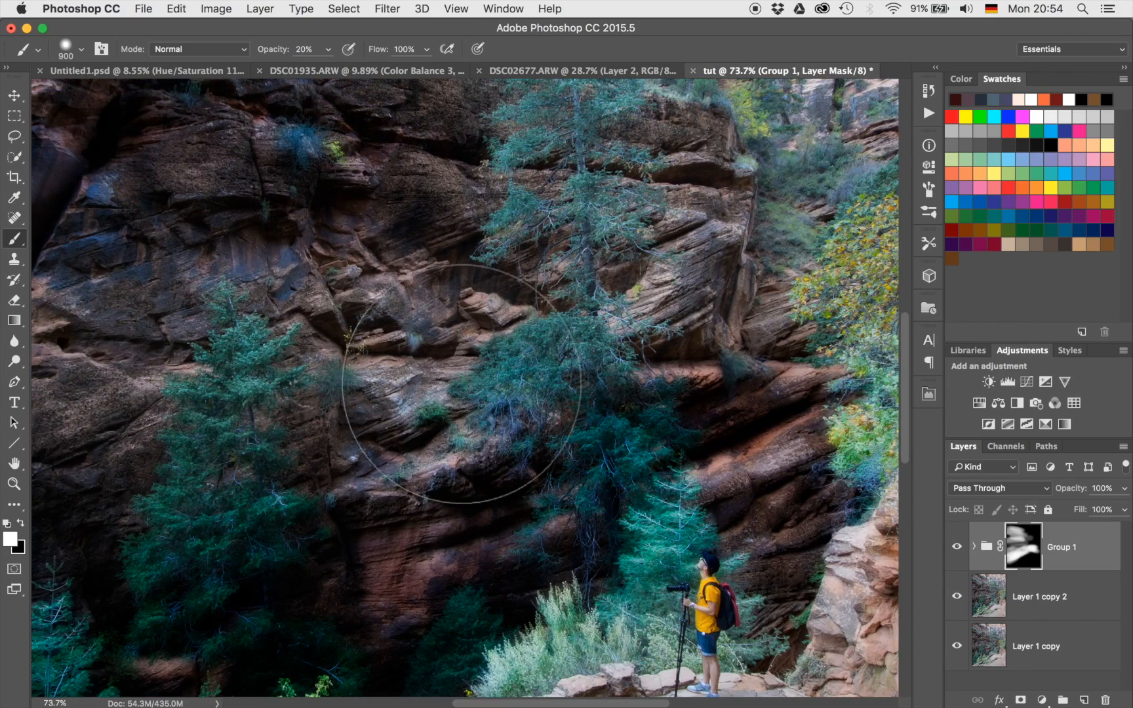
pyautogui.scroll(-2, 460, 384)
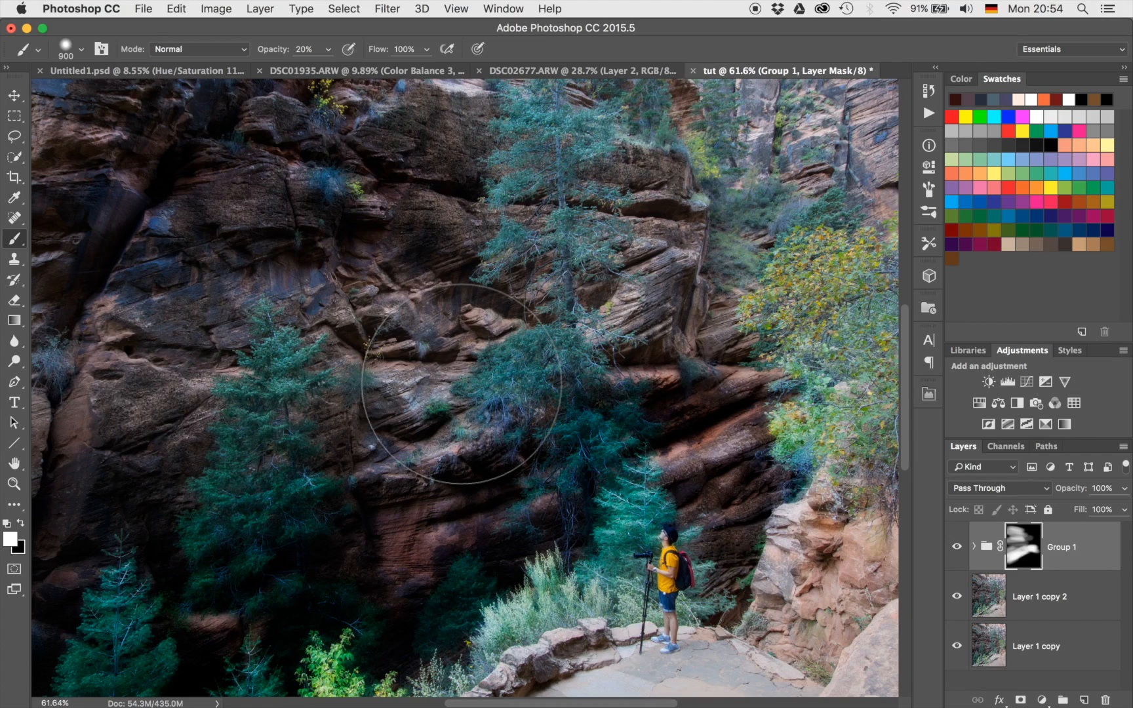
pyautogui.scroll(-3, 461, 384)
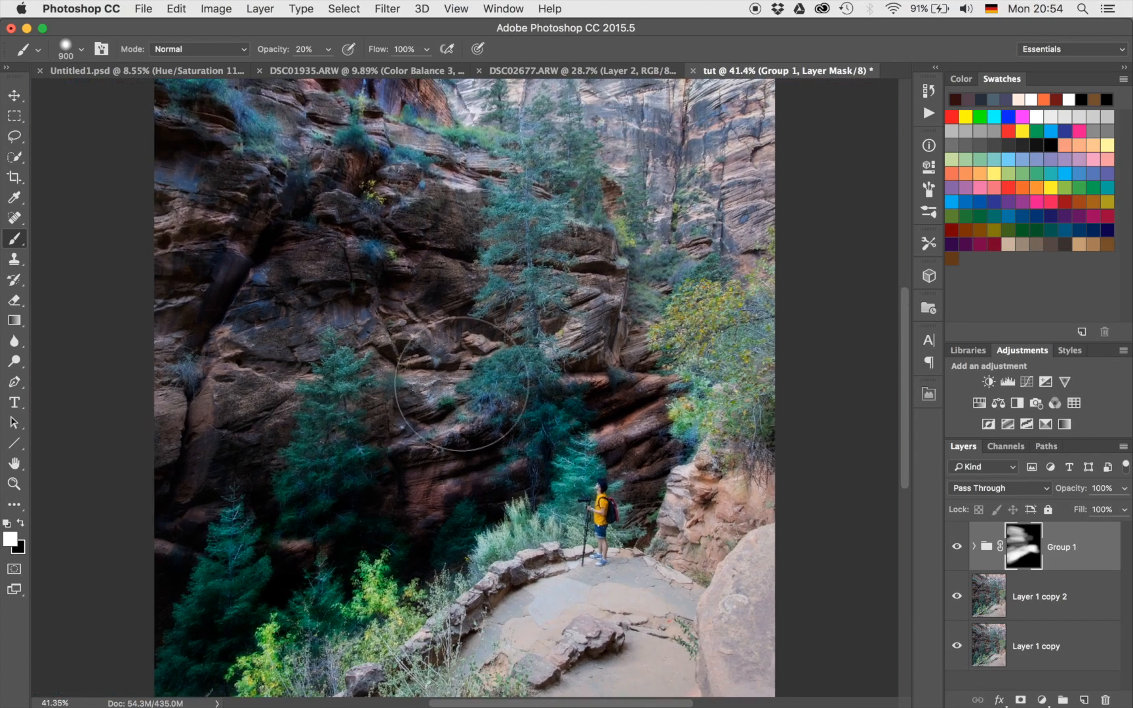
pyautogui.scroll(-3, 461, 383)
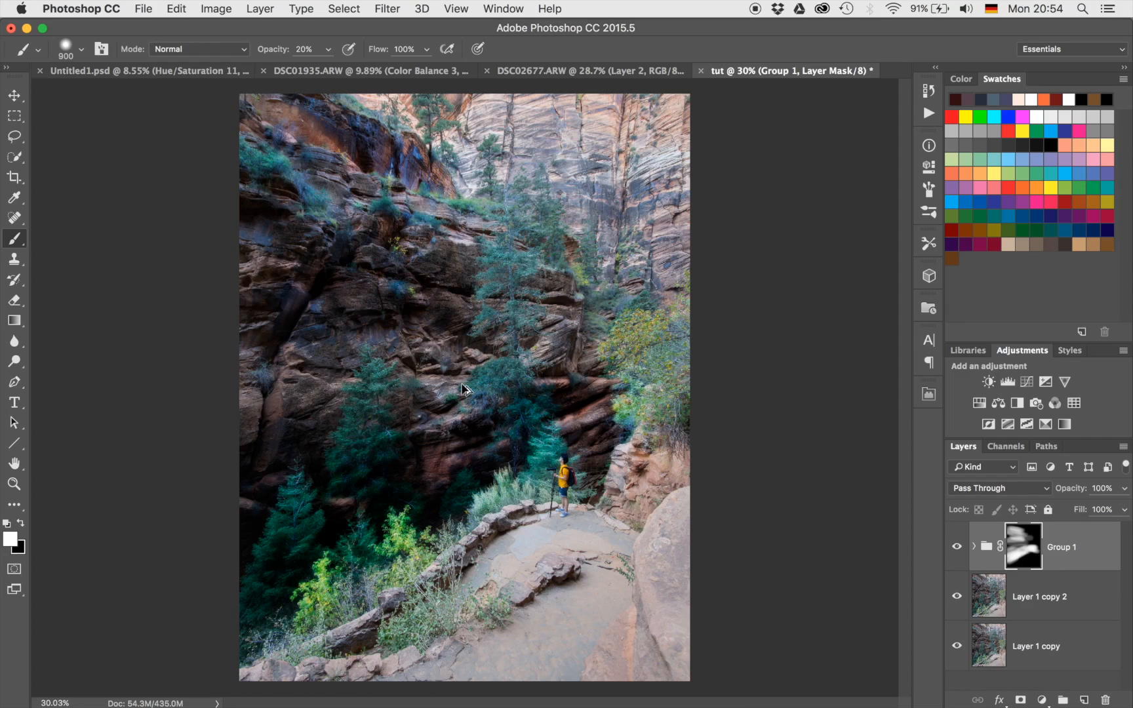
pyautogui.press('super+alt+shift+e')
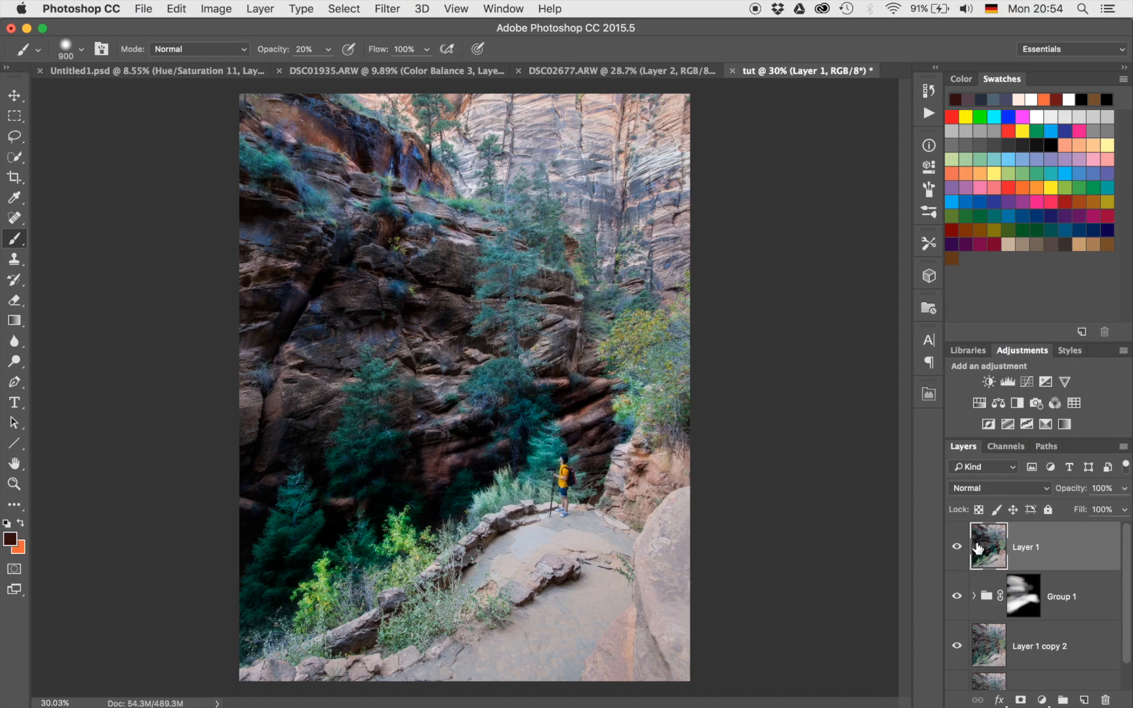
pyautogui.click(958, 550)
pyautogui.click(957, 548)
# Start a Color Range selection with fuzziness 6 and sample the green and teal tones of the mid-left tree and the central trees.
pyautogui.click(334, 7)
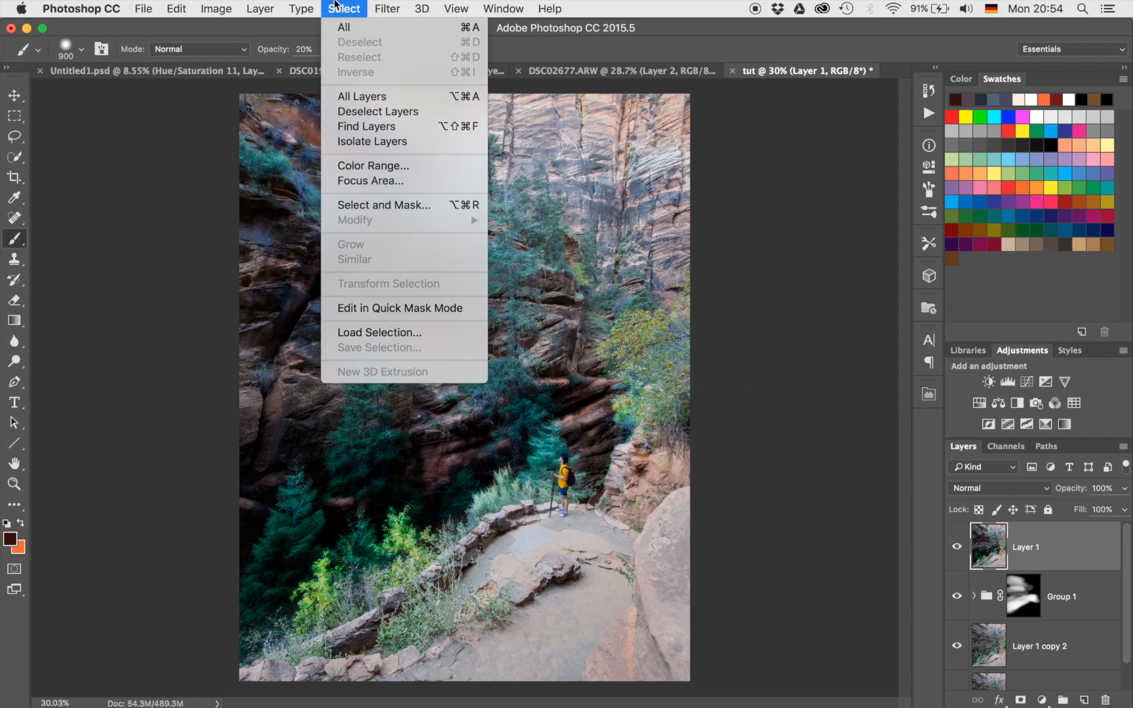
pyautogui.click(366, 168)
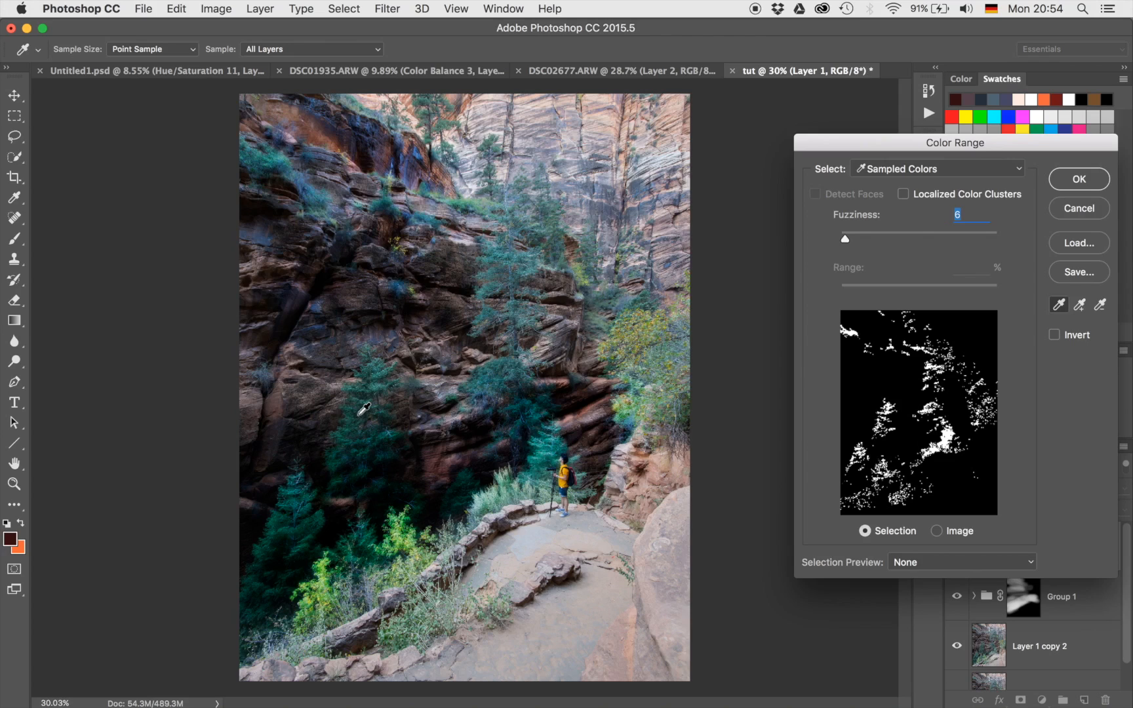
pyautogui.click(363, 409)
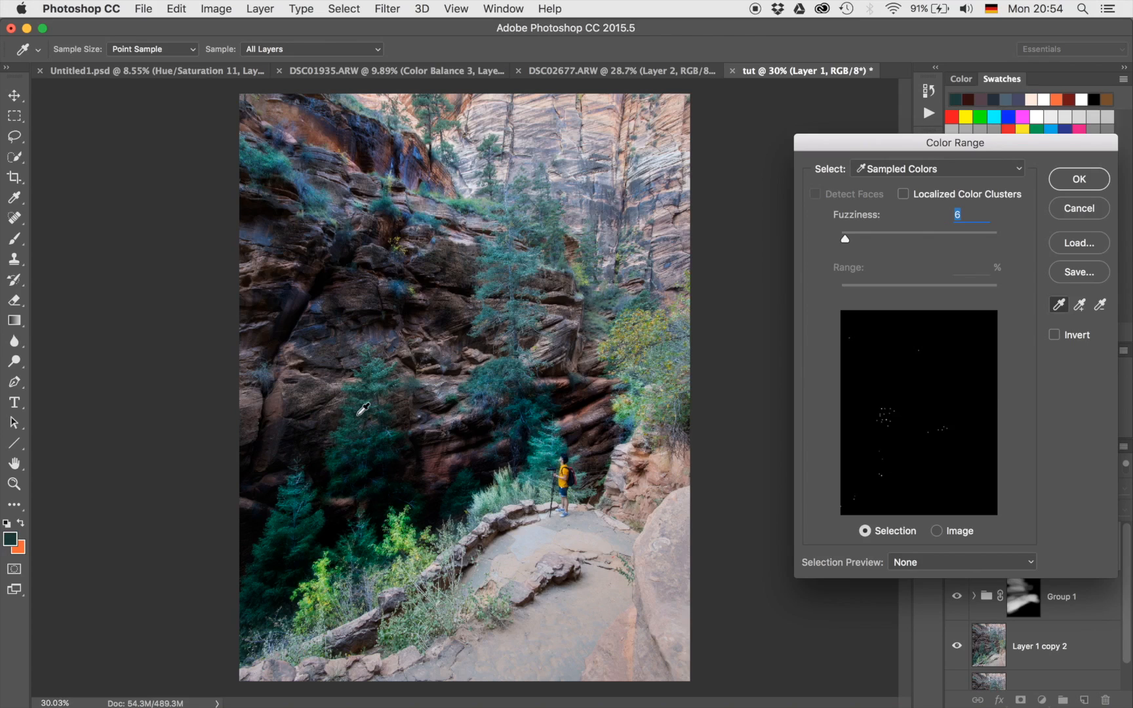
pyautogui.keyDown('shift'); pyautogui.click(358, 424); pyautogui.keyUp('shift')
pyautogui.keyDown('shift'); pyautogui.click(357, 423); pyautogui.keyUp('shift')
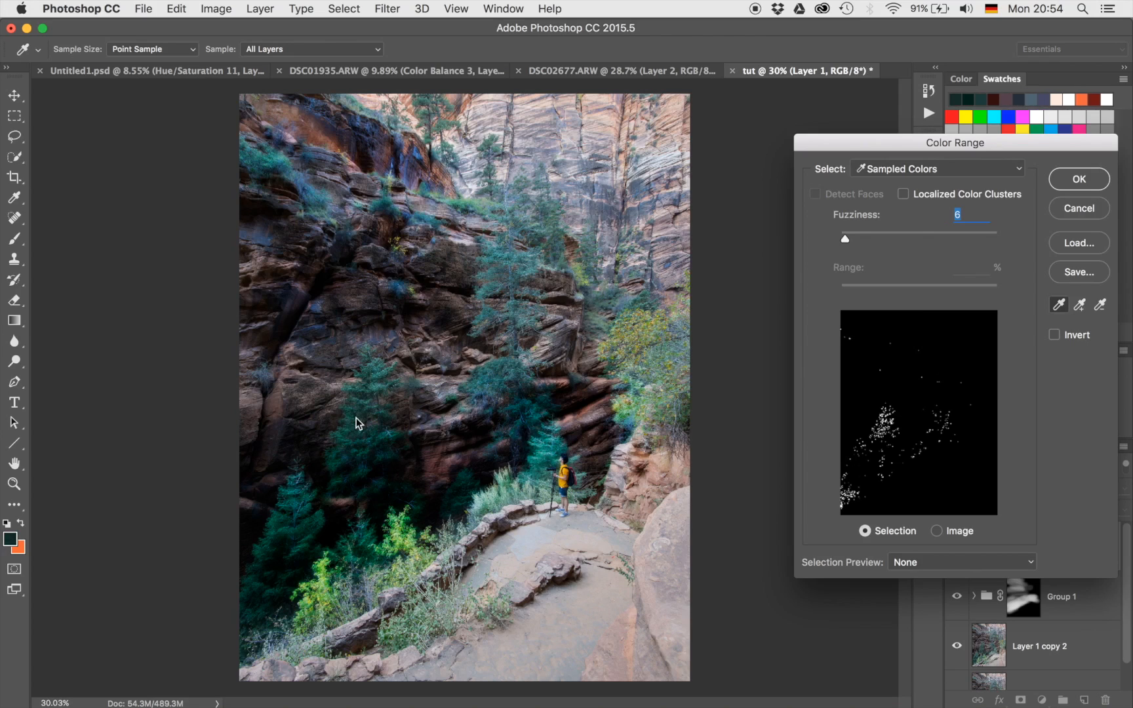
pyautogui.keyDown('shift'); pyautogui.click(509, 379); pyautogui.keyUp('shift')
pyautogui.keyDown('shift'); pyautogui.click(496, 371); pyautogui.keyUp('shift')
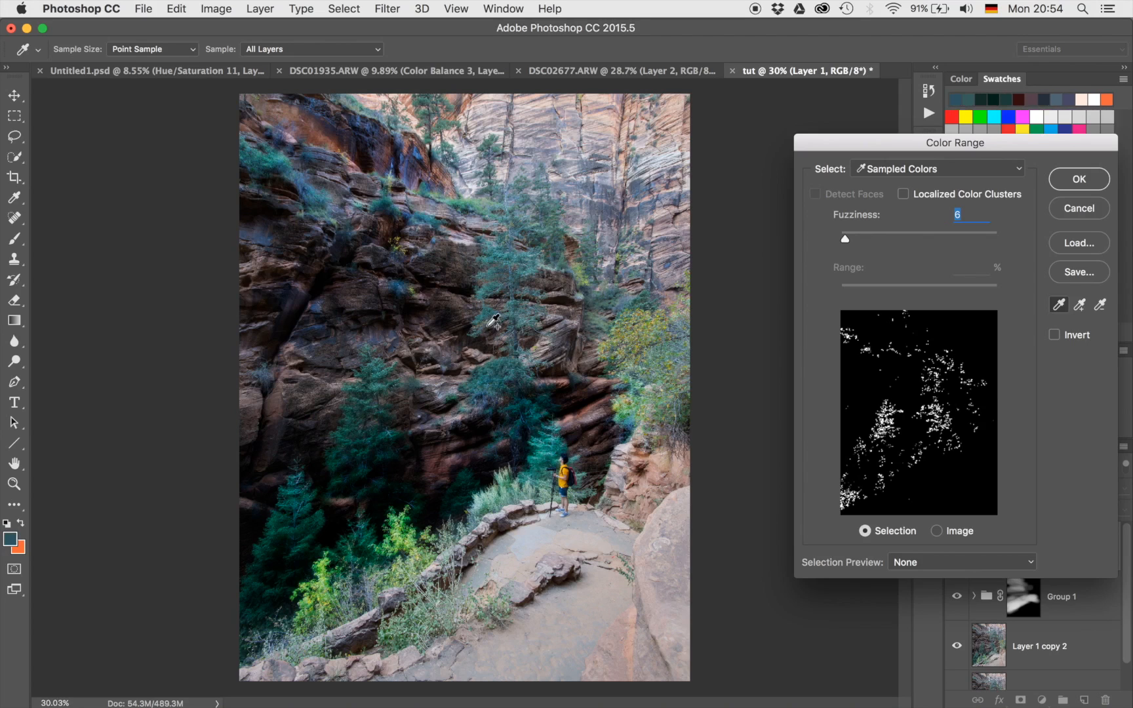
pyautogui.keyDown('shift'); pyautogui.click(485, 288); pyautogui.keyUp('shift')
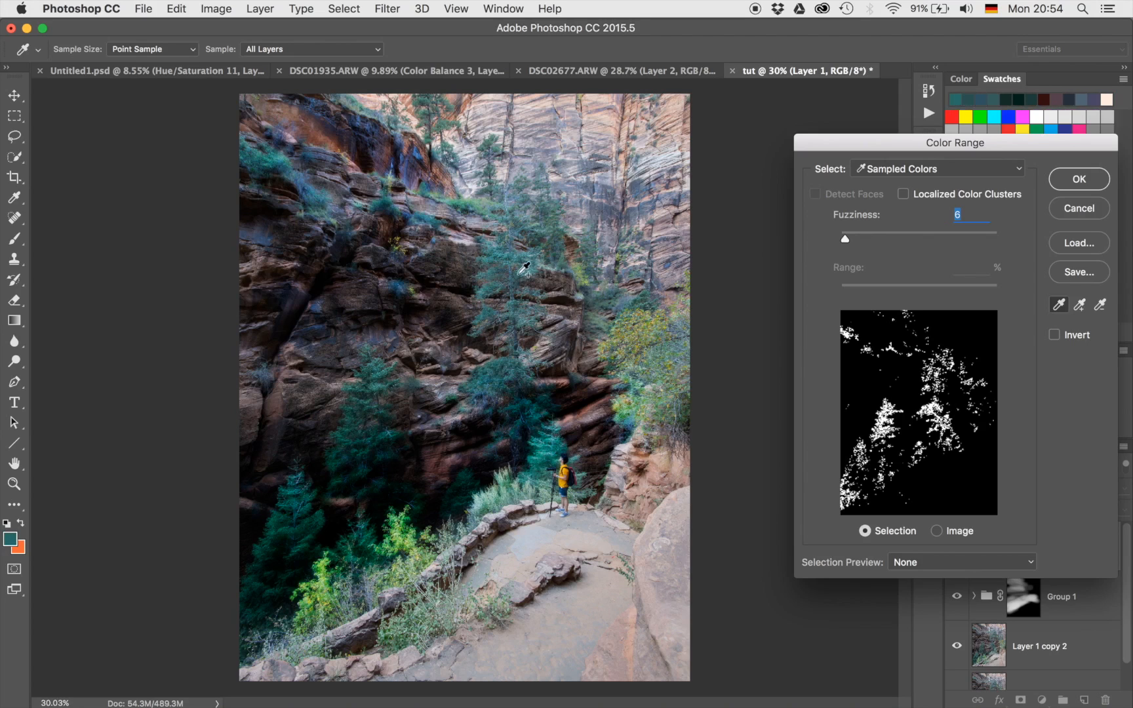
pyautogui.keyDown('shift'); pyautogui.click(549, 451); pyautogui.keyUp('shift')
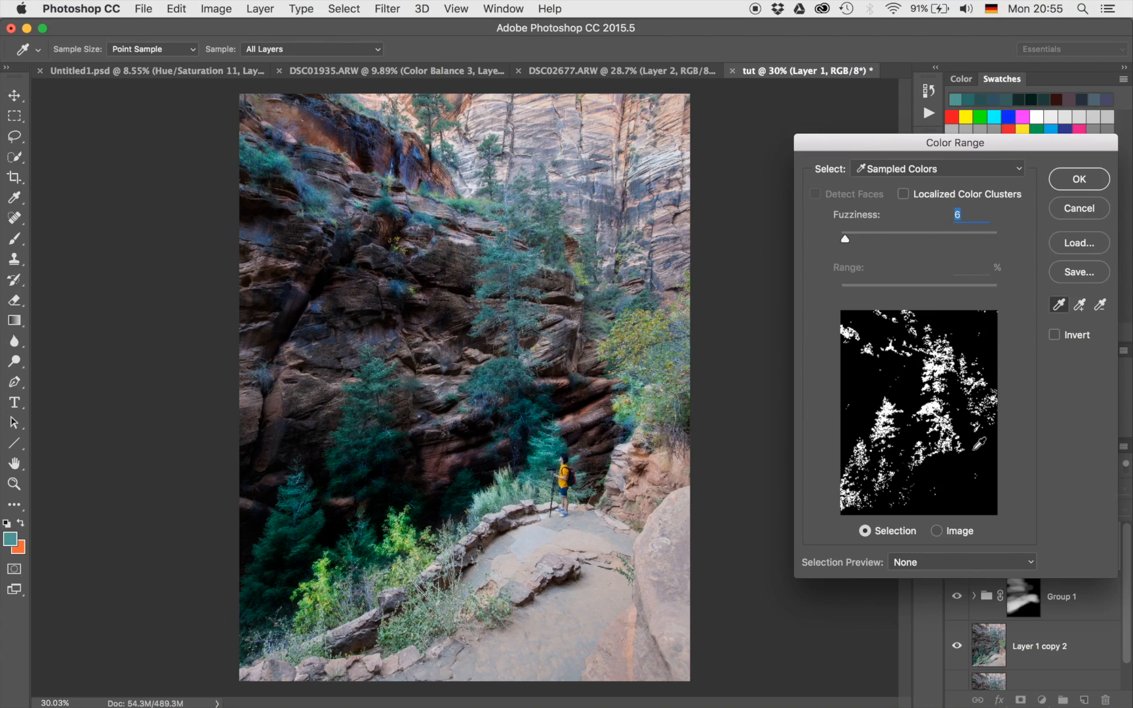
# Add the dark and light green and teal tones of the trees and ledge shrubs to the Color Range sample and apply the selection.
pyautogui.keyDown('shift'); pyautogui.click(286, 530); pyautogui.keyUp('shift')
pyautogui.keyDown('shift'); pyautogui.click(299, 533); pyautogui.keyUp('shift')
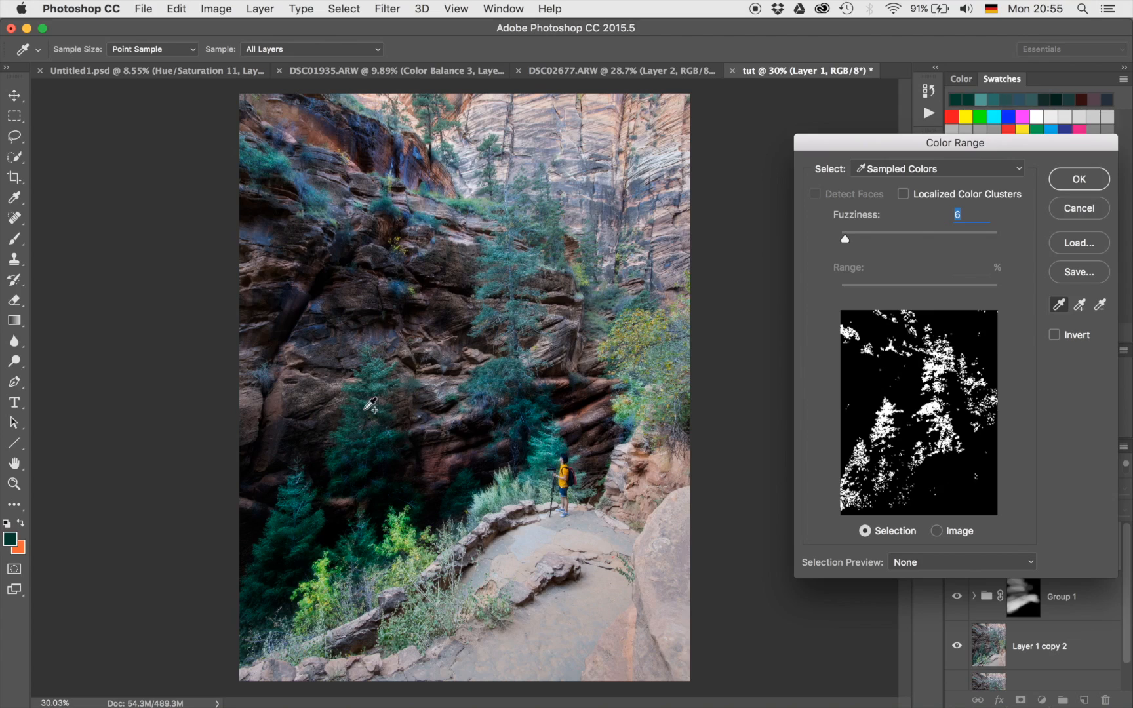
pyautogui.keyDown('shift'); pyautogui.click(369, 391); pyautogui.keyUp('shift')
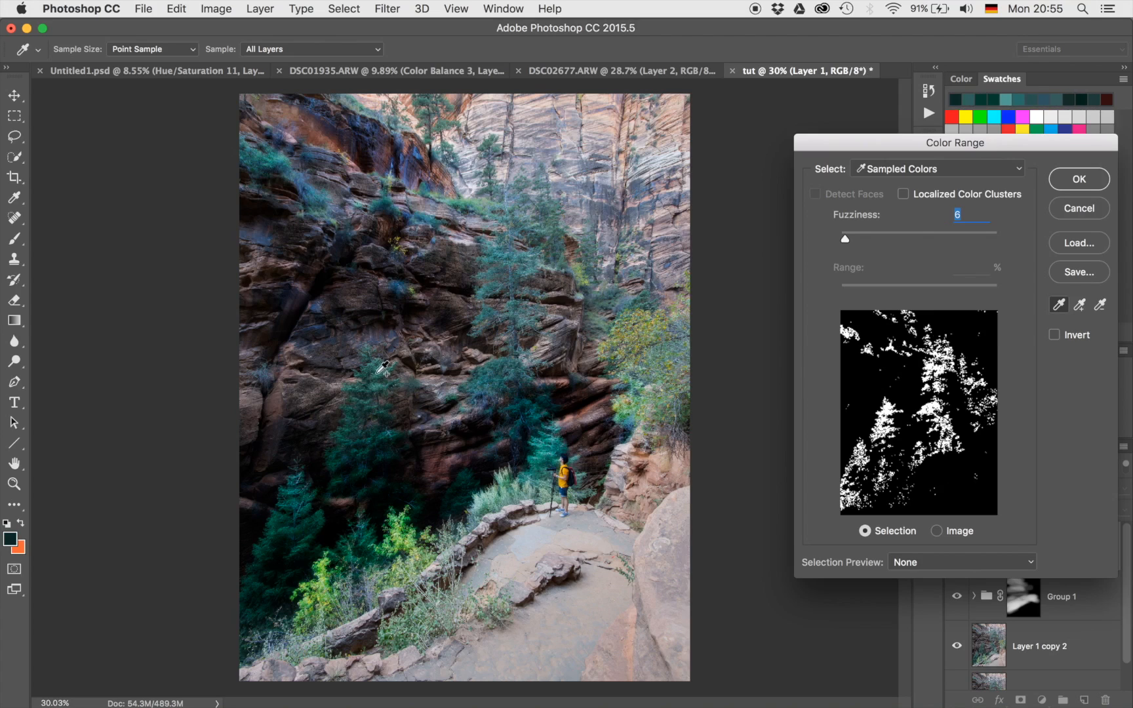
pyautogui.keyDown('shift'); pyautogui.click(377, 373); pyautogui.keyUp('shift')
pyautogui.keyDown('shift'); pyautogui.click(495, 366); pyautogui.keyUp('shift')
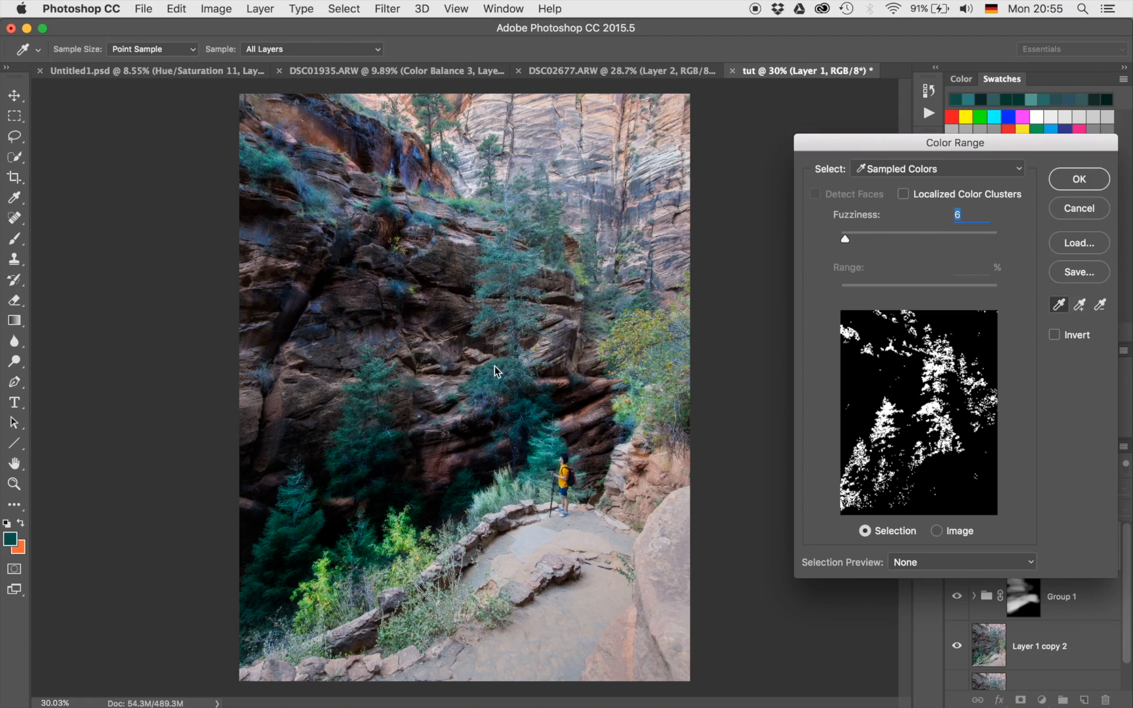
pyautogui.keyDown('shift'); pyautogui.click(522, 370); pyautogui.keyUp('shift')
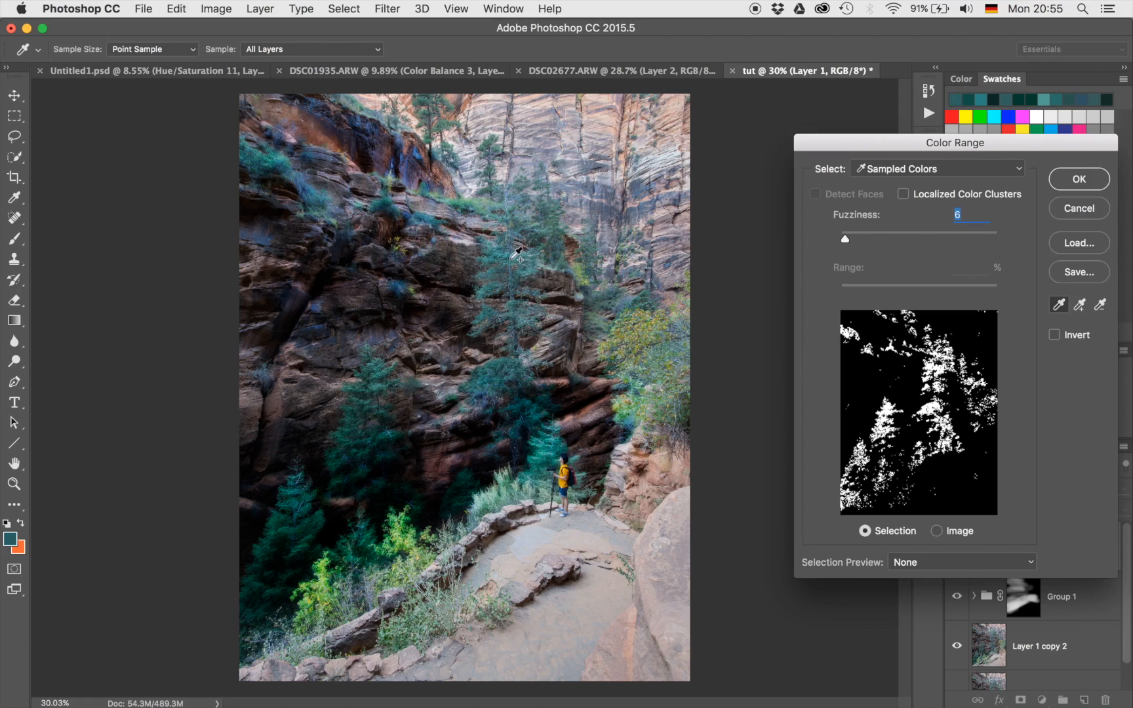
pyautogui.keyDown('shift'); pyautogui.click(509, 261); pyautogui.keyUp('shift')
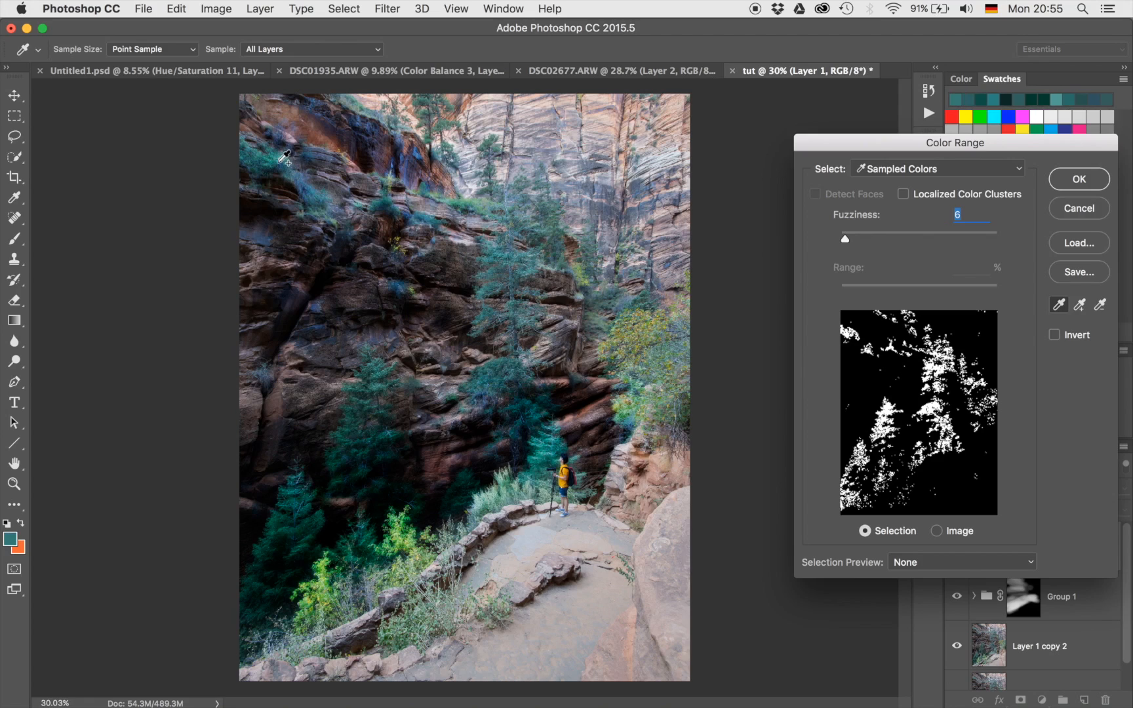
pyautogui.keyDown('shift'); pyautogui.click(283, 166); pyautogui.keyUp('shift')
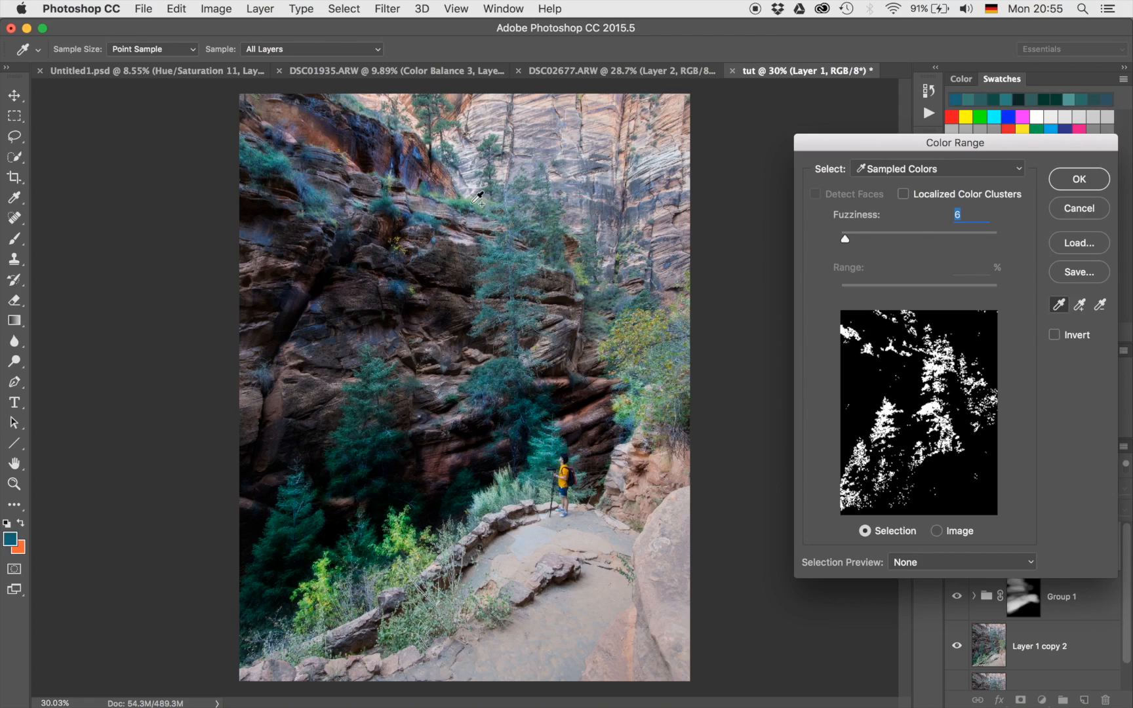
pyautogui.keyDown('shift'); pyautogui.click(472, 204); pyautogui.keyUp('shift')
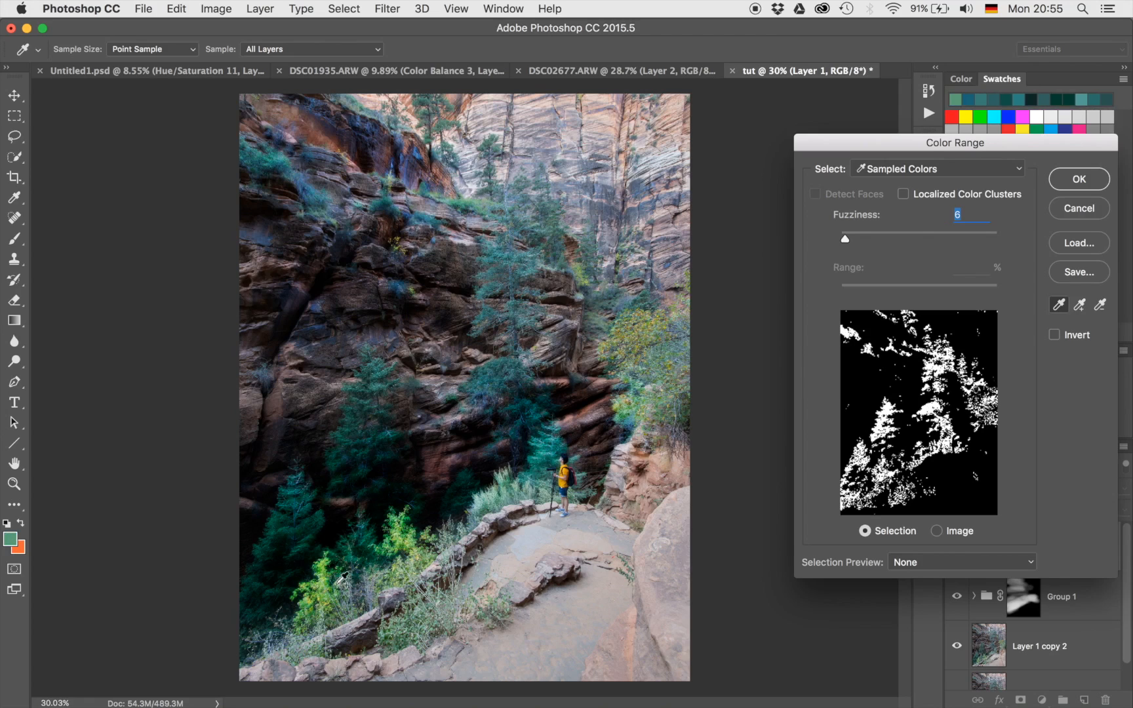
pyautogui.keyDown('shift'); pyautogui.click(311, 524); pyautogui.keyUp('shift')
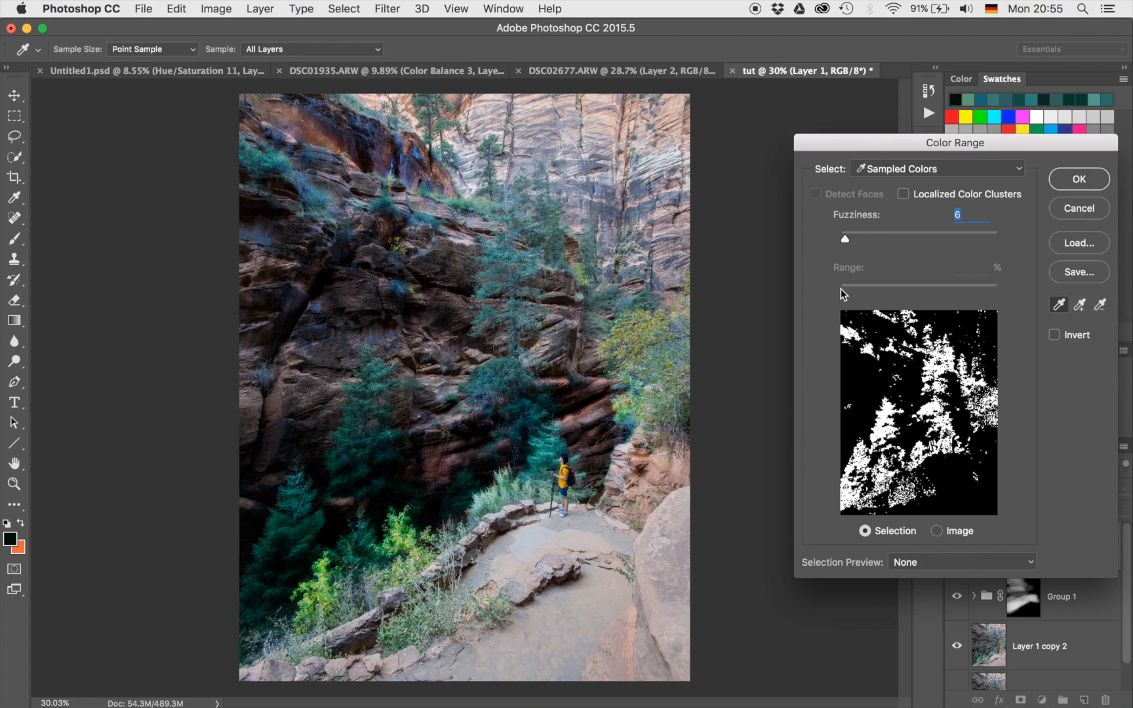
pyautogui.click(1075, 177)
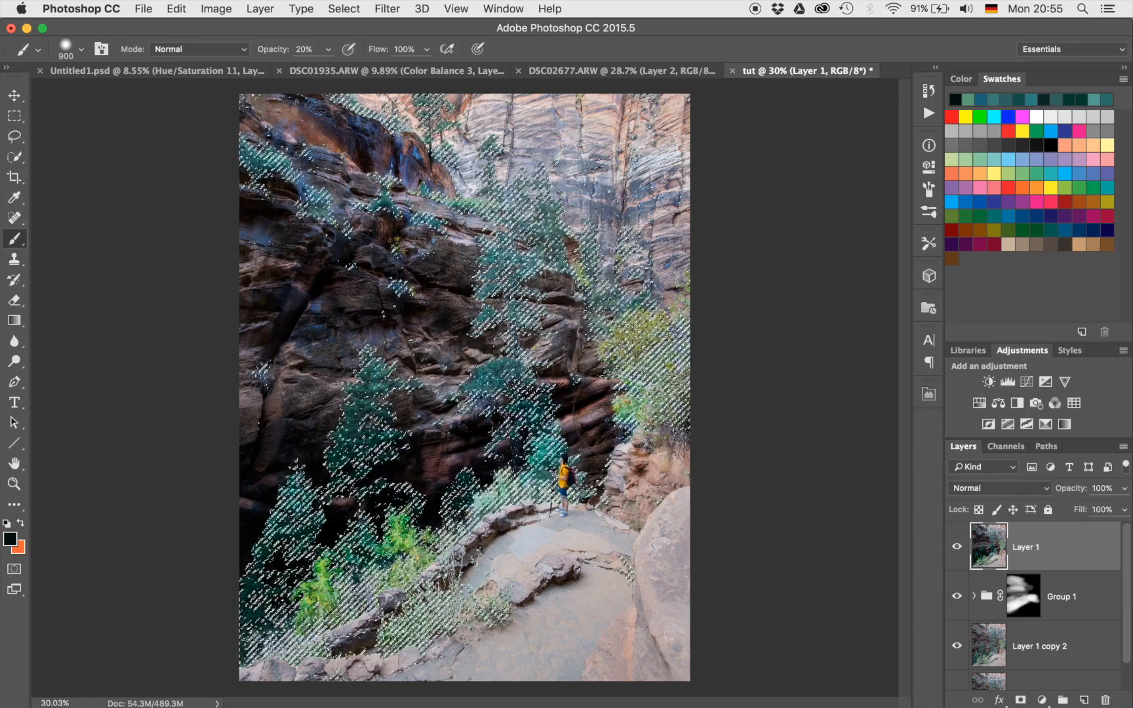
# Add a Hue/Saturation adjustment layer masked to the selected greens and set its hue to -40.
pyautogui.click(979, 404)
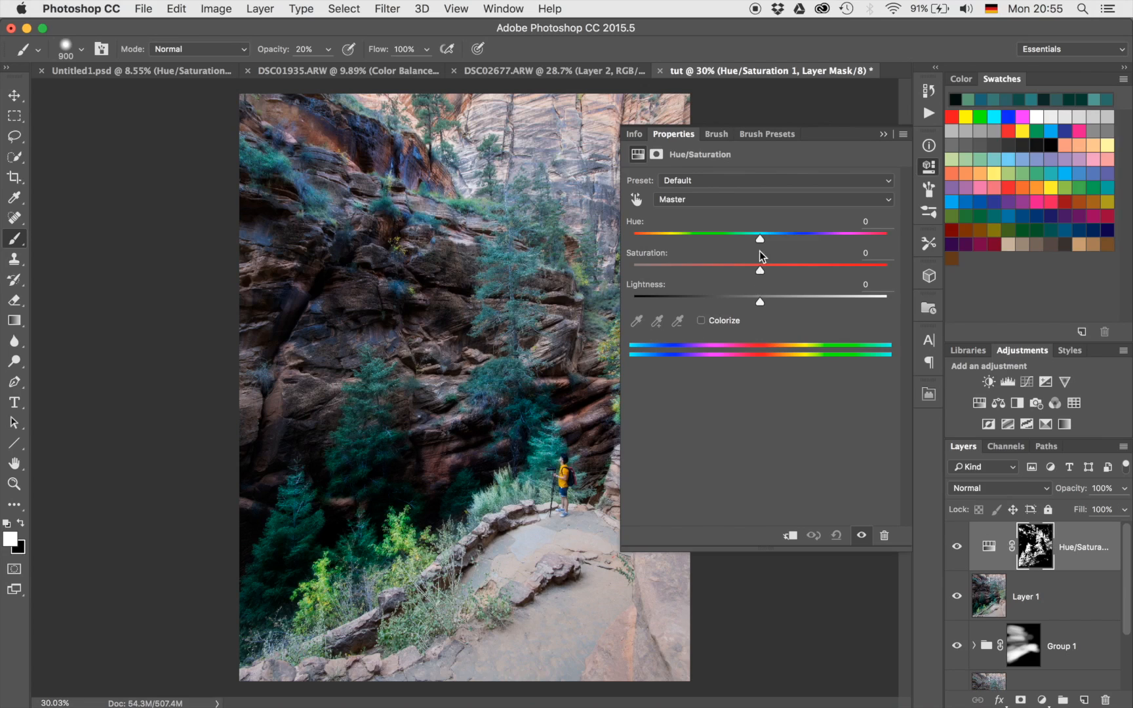
pyautogui.moveTo(762, 244); pyautogui.dragTo(707, 242)
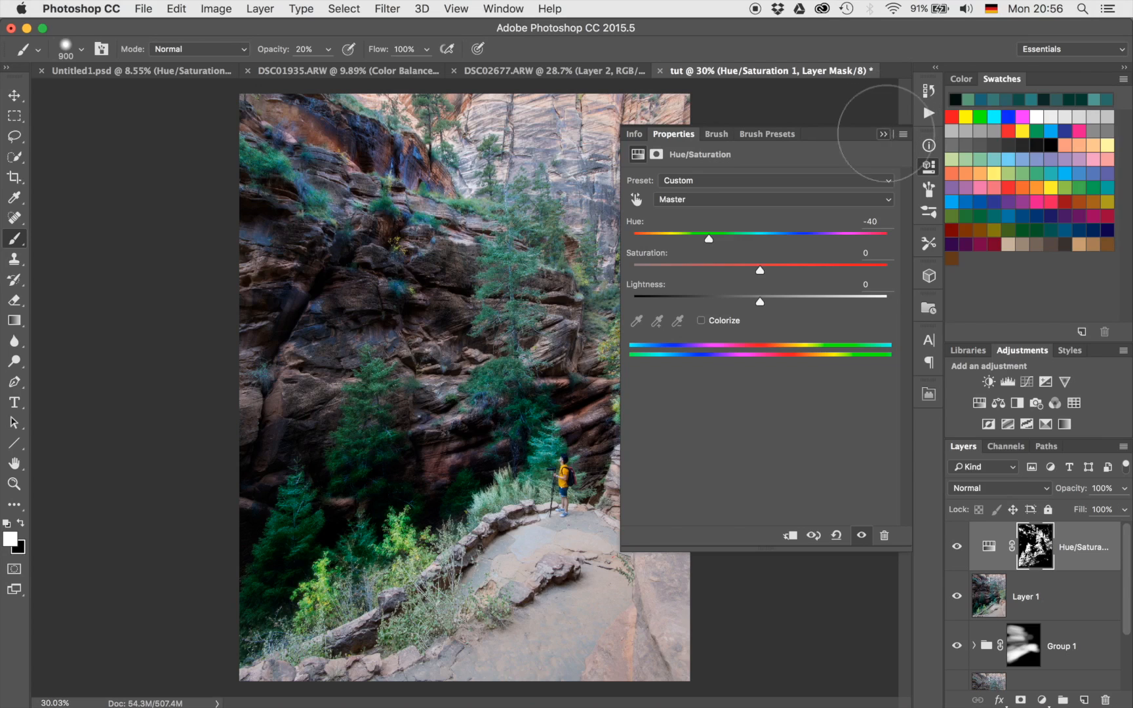
pyautogui.click(883, 134)
# Compare the tree colors at close range with the Hue/Saturation layer hidden and shown.
pyautogui.click(955, 547)
pyautogui.click(955, 548)
pyautogui.scroll(3, 339, 443)
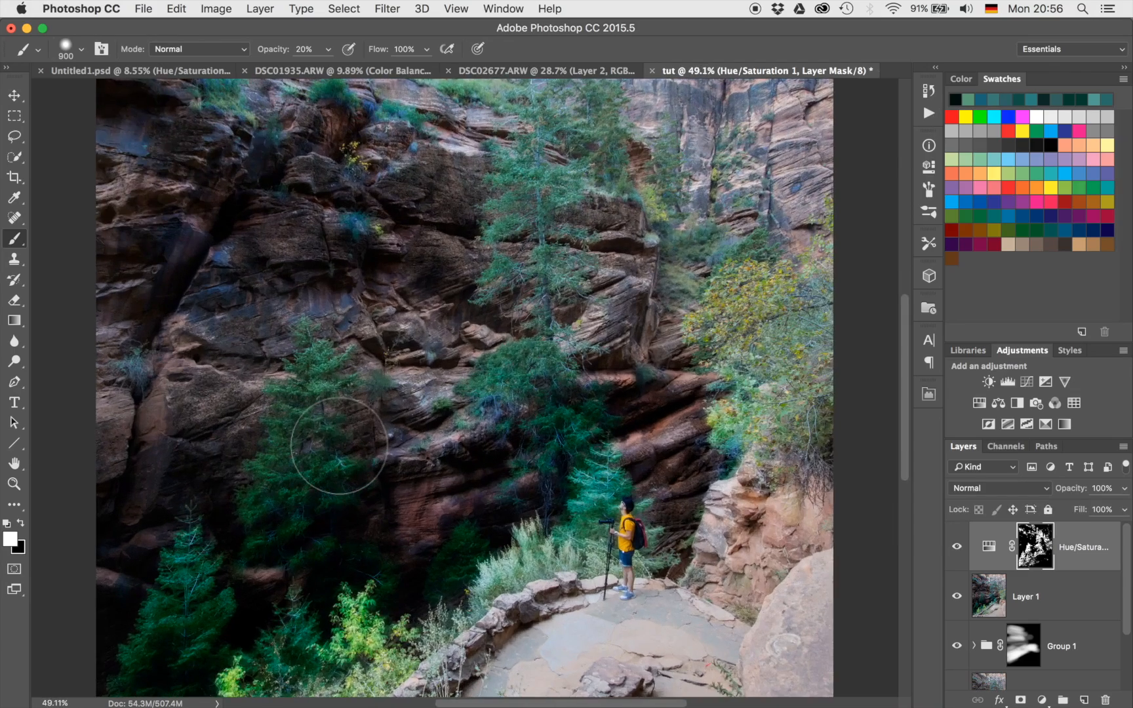
pyautogui.scroll(3, 339, 442)
pyautogui.click(957, 548)
pyautogui.click(956, 548)
pyautogui.click(956, 548)
pyautogui.click(956, 548)
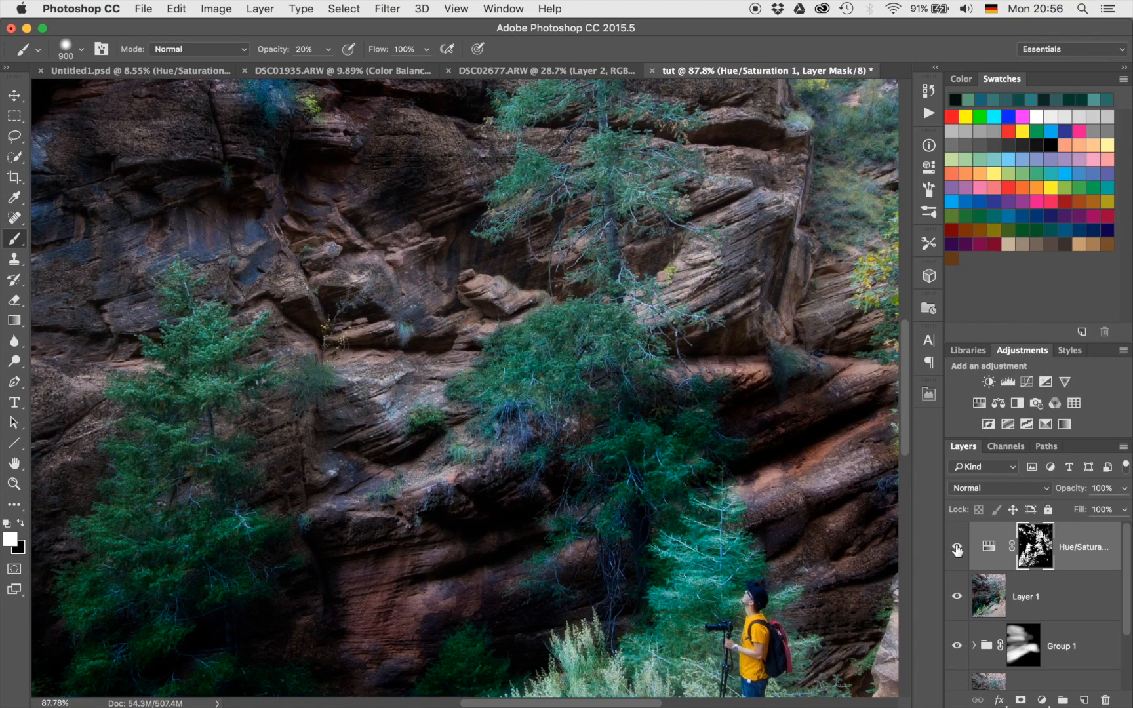
pyautogui.click(956, 548)
pyautogui.click(956, 548)
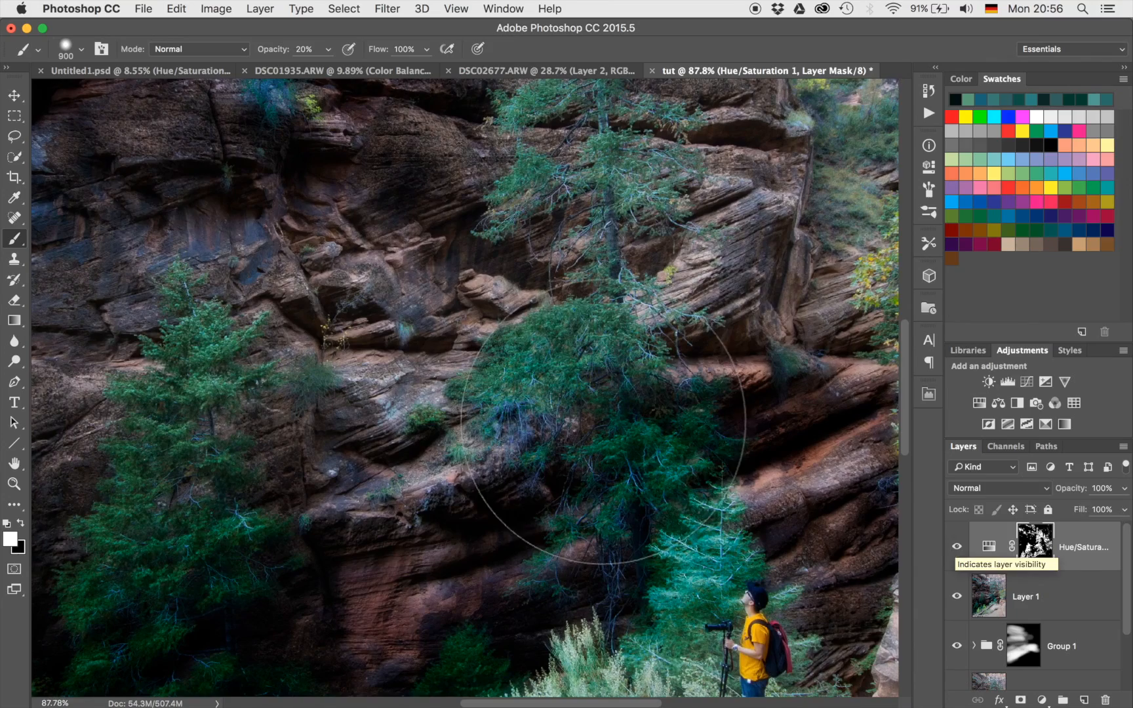
pyautogui.press('super+minus')
pyautogui.press('super+minus')
pyautogui.press('super+minus')
pyautogui.scroll(-3, 603, 426)
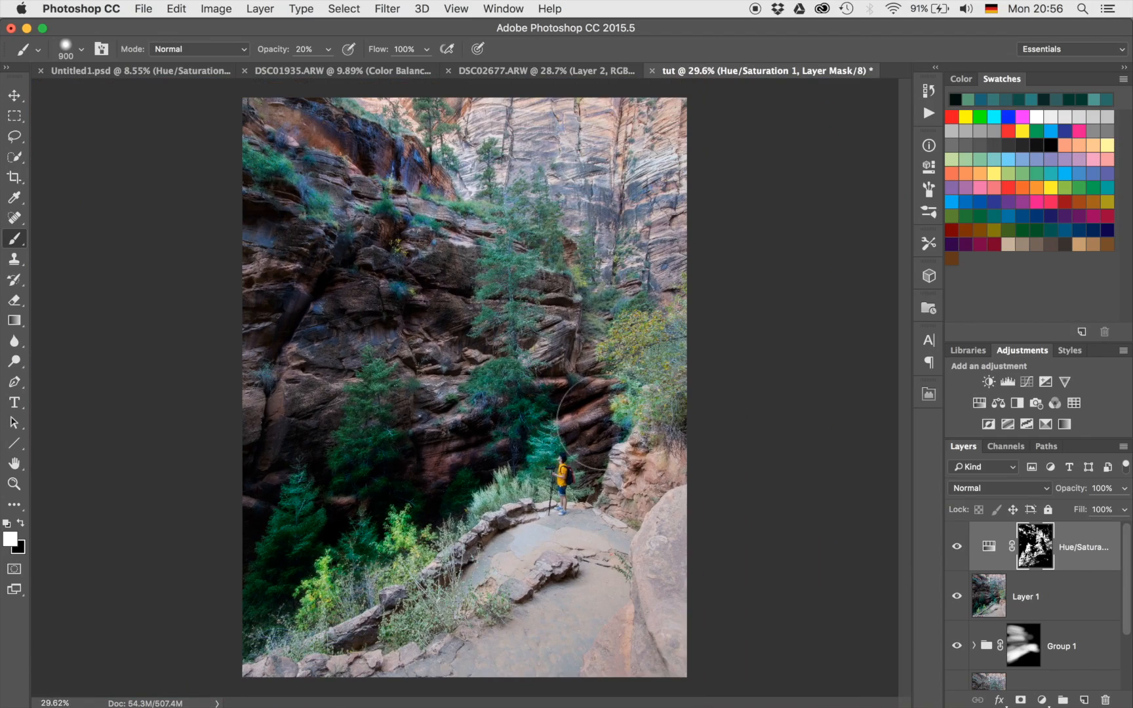
# Add a Curves adjustment layer darkening the midtones with a point at input 144, output 69, and invert its mask to black.
pyautogui.click(1026, 381)
pyautogui.moveTo(767, 335); pyautogui.dragTo(786, 362)
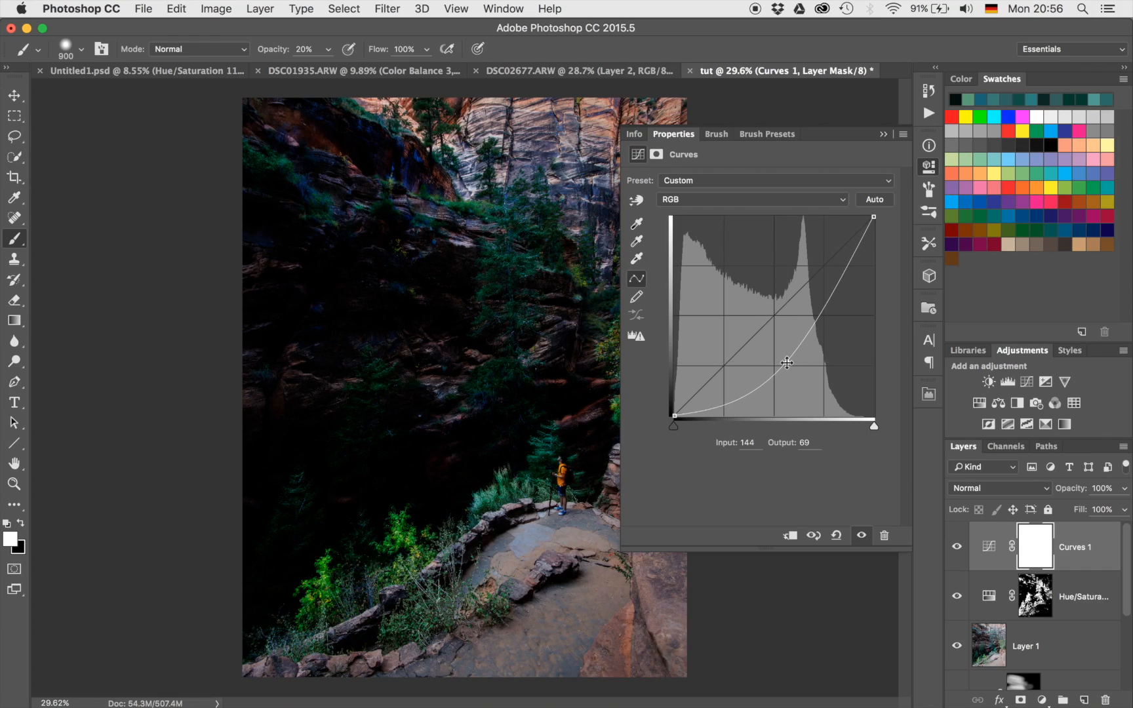
pyautogui.click(884, 133)
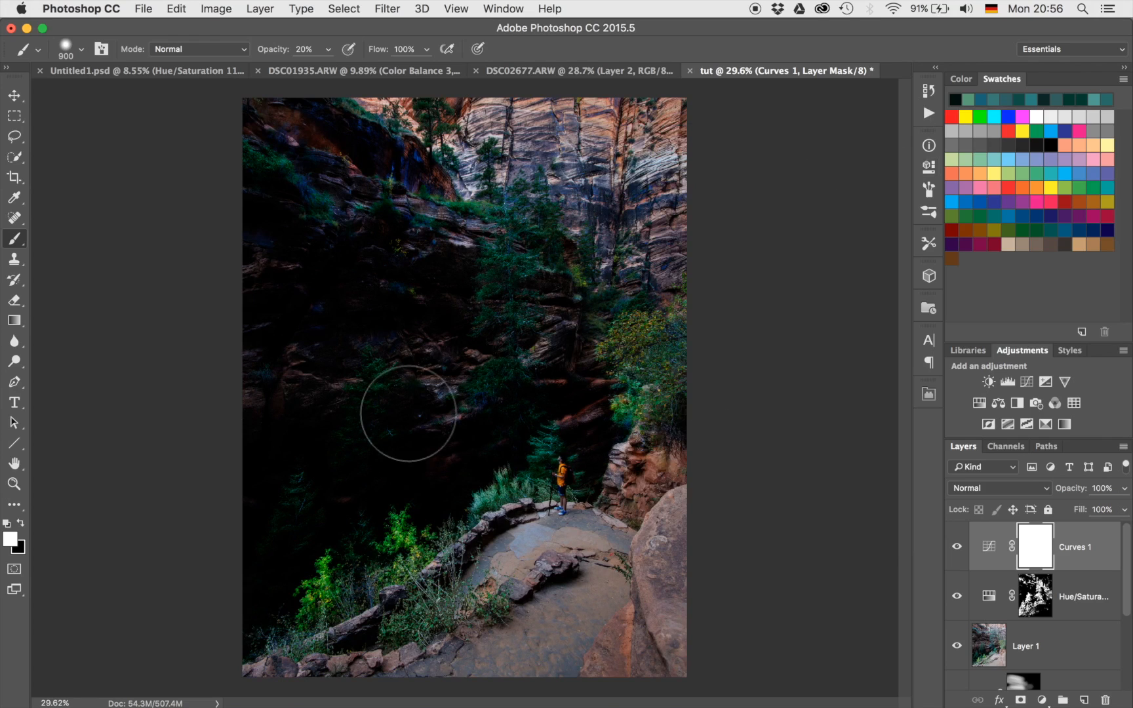
pyautogui.press('super+i')
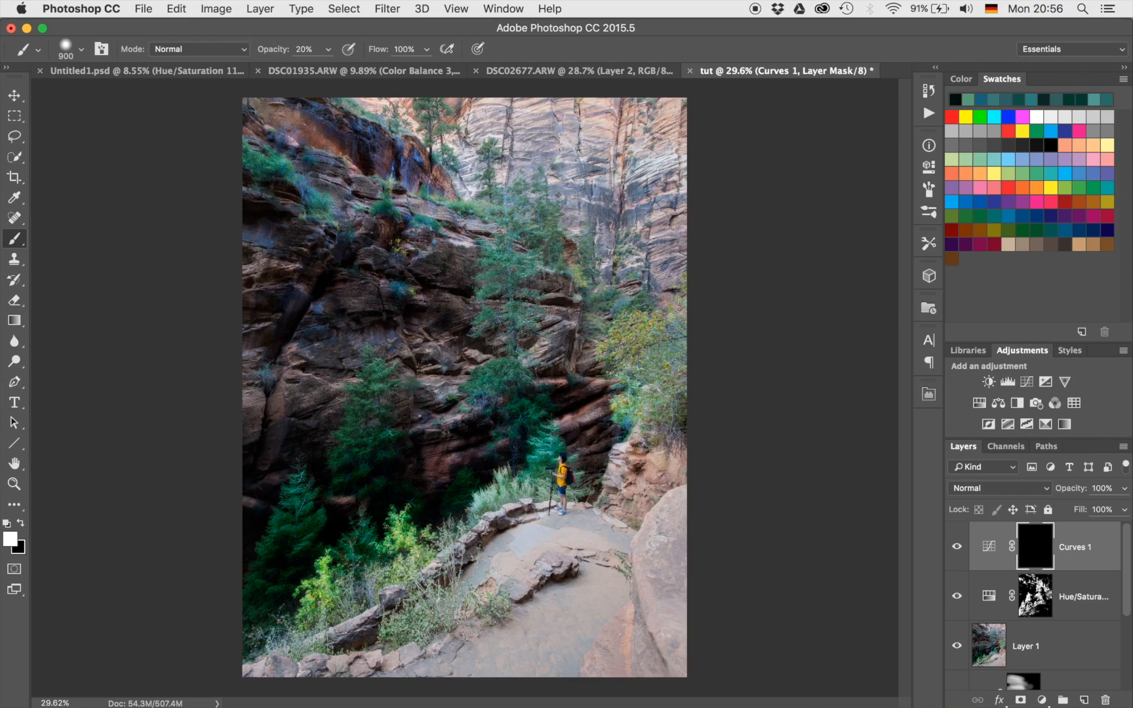
# Paint white at 20% brush opacity on the Curves mask over the upper cliffs, foreground path, right-hand bush and rocks, and lower-left vegetation.
pyautogui.moveTo(564, 148)
pyautogui.mouseDown()
pyautogui.moveTo(630, 145)
pyautogui.moveTo(537, 145)
pyautogui.moveTo(458, 114)
pyautogui.moveTo(630, 105)
pyautogui.mouseUp()
pyautogui.moveTo(701, 199)
pyautogui.mouseDown()
pyautogui.moveTo(500, 229)
pyautogui.moveTo(652, 226)
pyautogui.mouseUp()
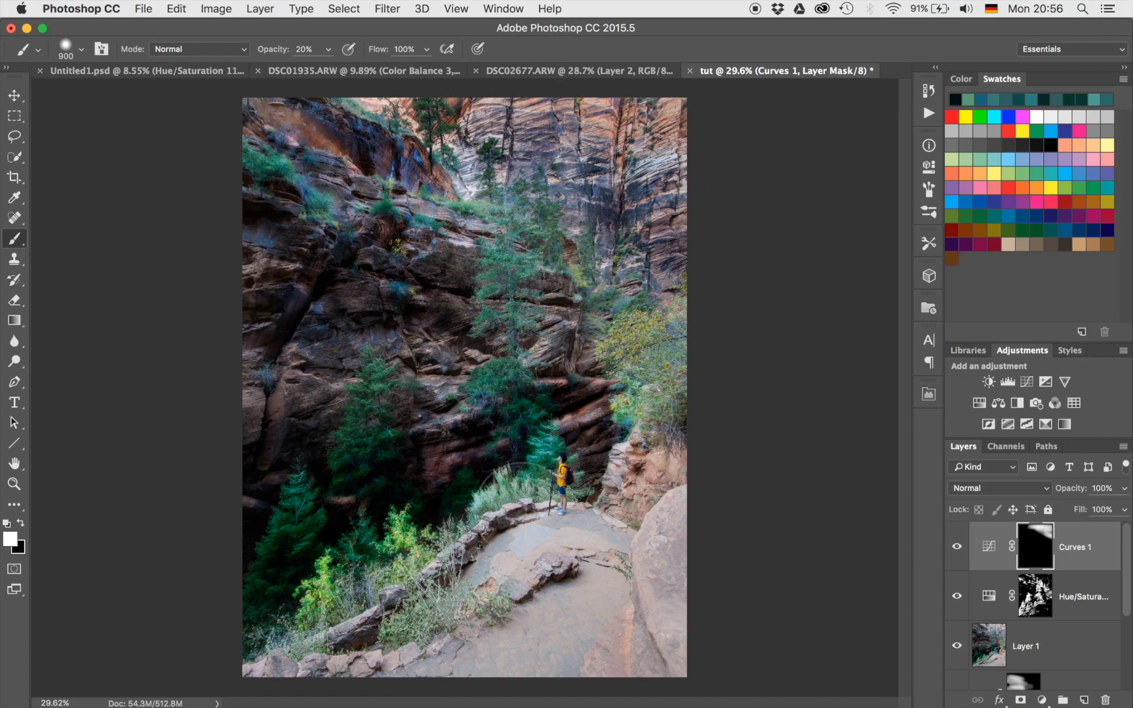
pyautogui.moveTo(365, 677)
pyautogui.mouseDown()
pyautogui.moveTo(387, 661)
pyautogui.moveTo(636, 600)
pyautogui.moveTo(779, 637)
pyautogui.mouseUp()
pyautogui.moveTo(682, 652); pyautogui.dragTo(544, 646)
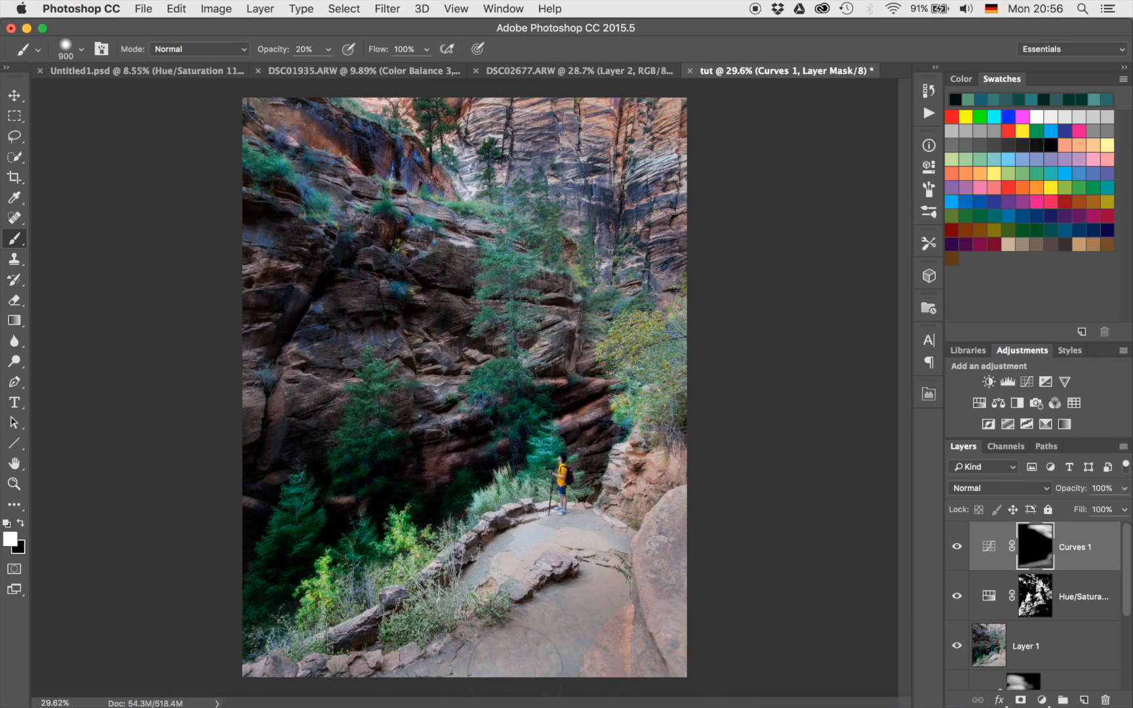
pyautogui.moveTo(329, 670)
pyautogui.mouseDown()
pyautogui.moveTo(504, 566)
pyautogui.moveTo(630, 544)
pyautogui.moveTo(627, 478)
pyautogui.moveTo(707, 416)
pyautogui.moveTo(616, 387)
pyautogui.moveTo(644, 348)
pyautogui.mouseUp()
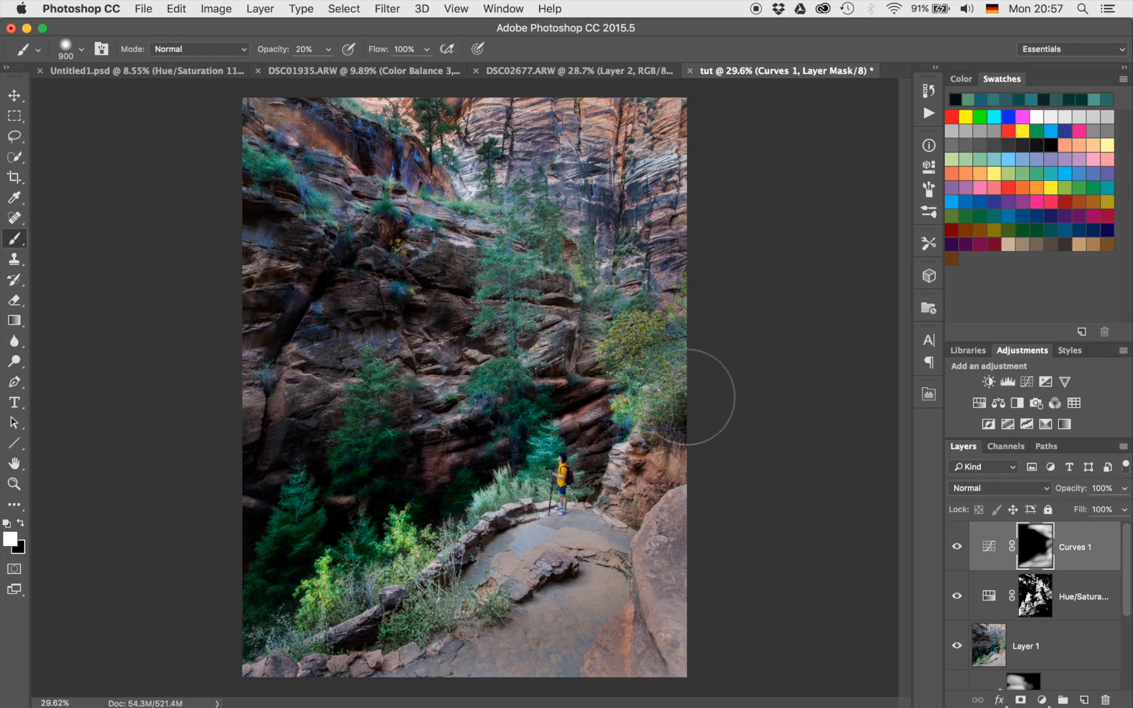
pyautogui.moveTo(680, 176)
pyautogui.mouseDown()
pyautogui.moveTo(484, 188)
pyautogui.moveTo(452, 135)
pyautogui.mouseUp()
pyautogui.moveTo(258, 139); pyautogui.dragTo(271, 118)
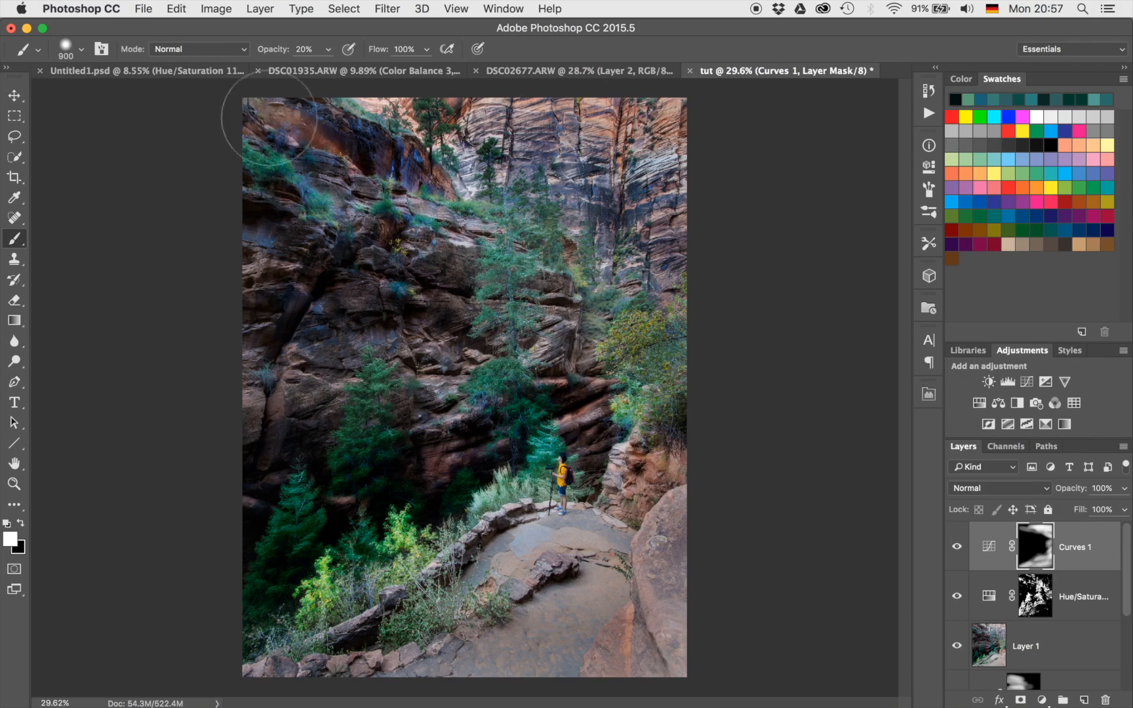
pyautogui.moveTo(244, 495)
pyautogui.mouseDown()
pyautogui.moveTo(215, 481)
pyautogui.moveTo(354, 463)
pyautogui.moveTo(392, 485)
pyautogui.moveTo(424, 528)
pyautogui.moveTo(325, 581)
pyautogui.moveTo(484, 509)
pyautogui.mouseUp()
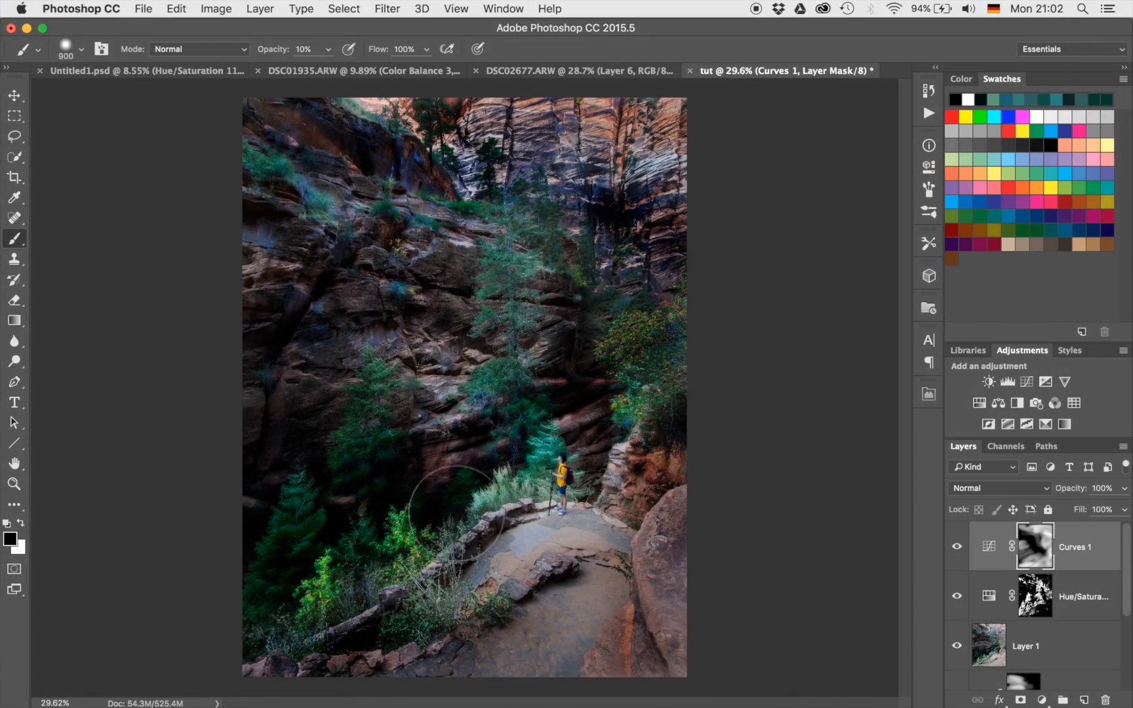
# Compare the photo with the Curves darkening layer hidden and shown.
pyautogui.click(957, 547)
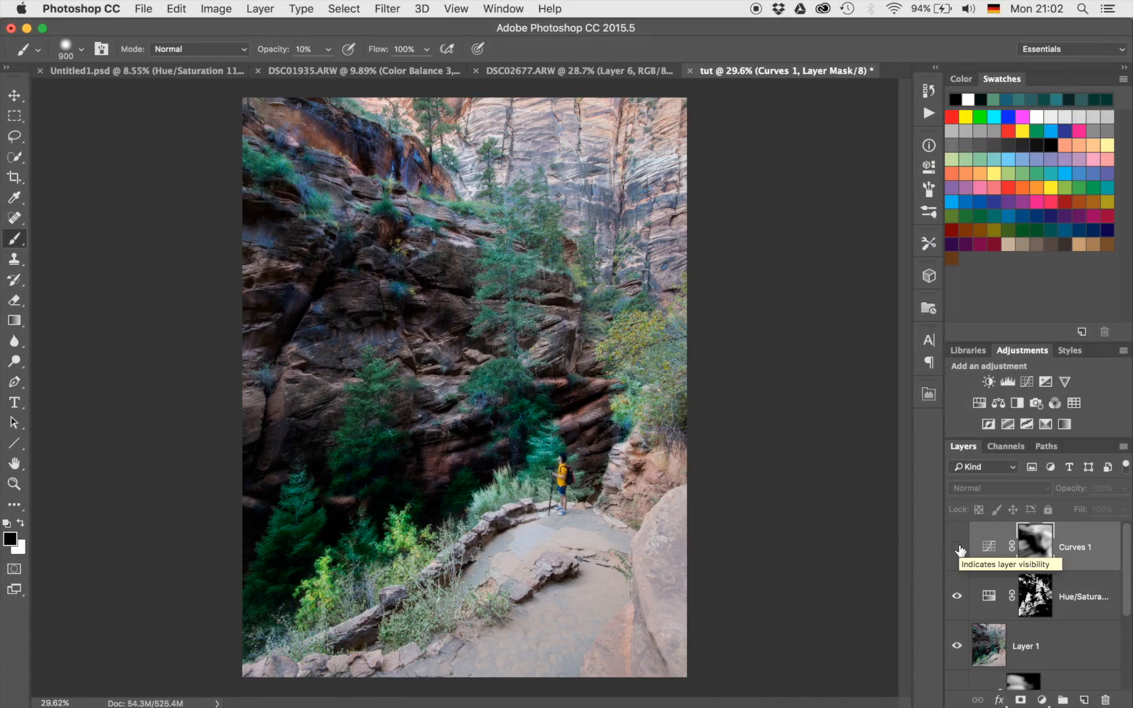
pyautogui.click(957, 548)
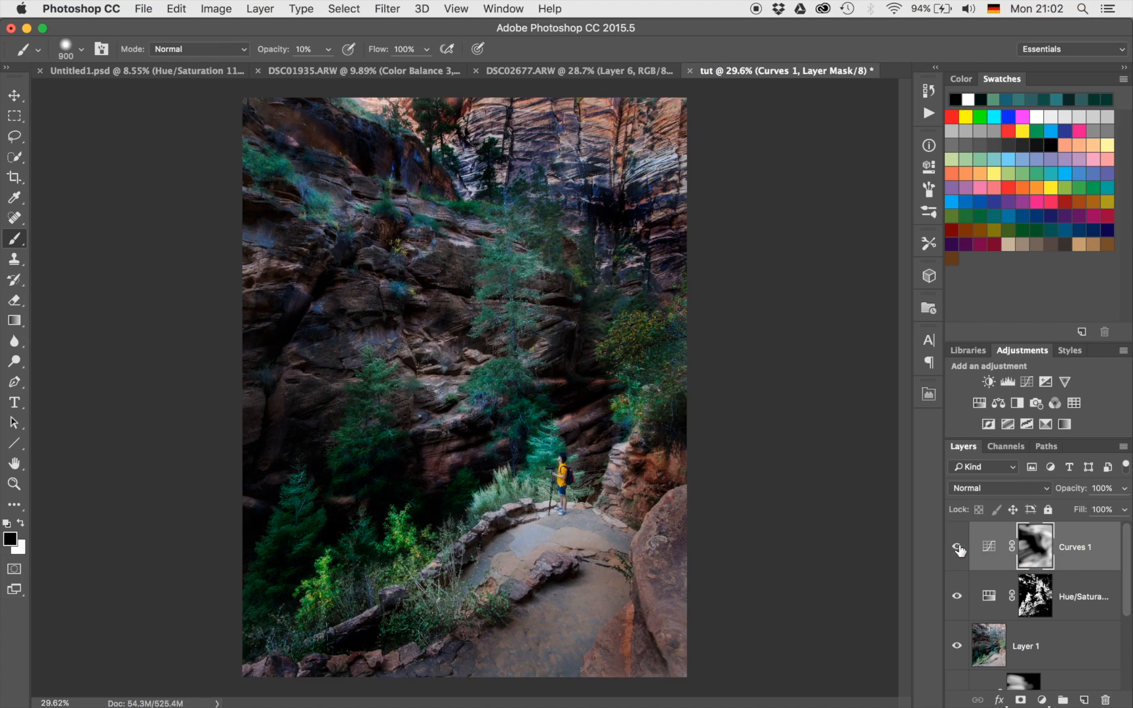
pyautogui.click(957, 547)
pyautogui.click(957, 547)
pyautogui.click(957, 547)
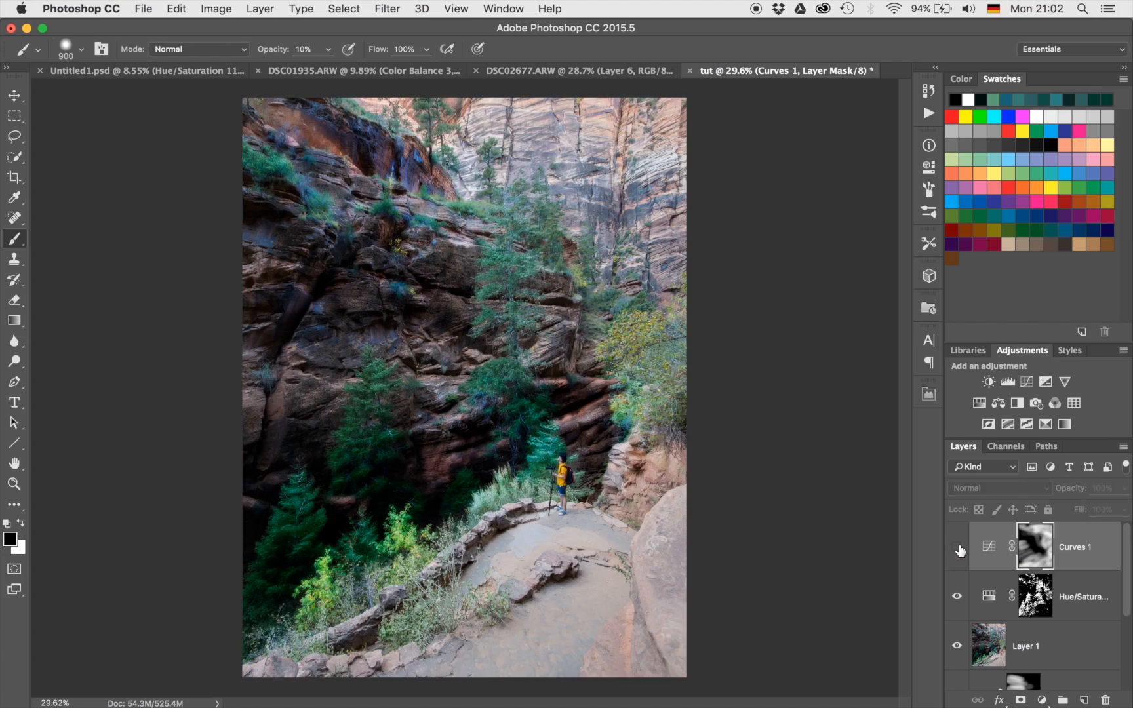
pyautogui.click(957, 547)
pyautogui.click(957, 547)
pyautogui.click(957, 547)
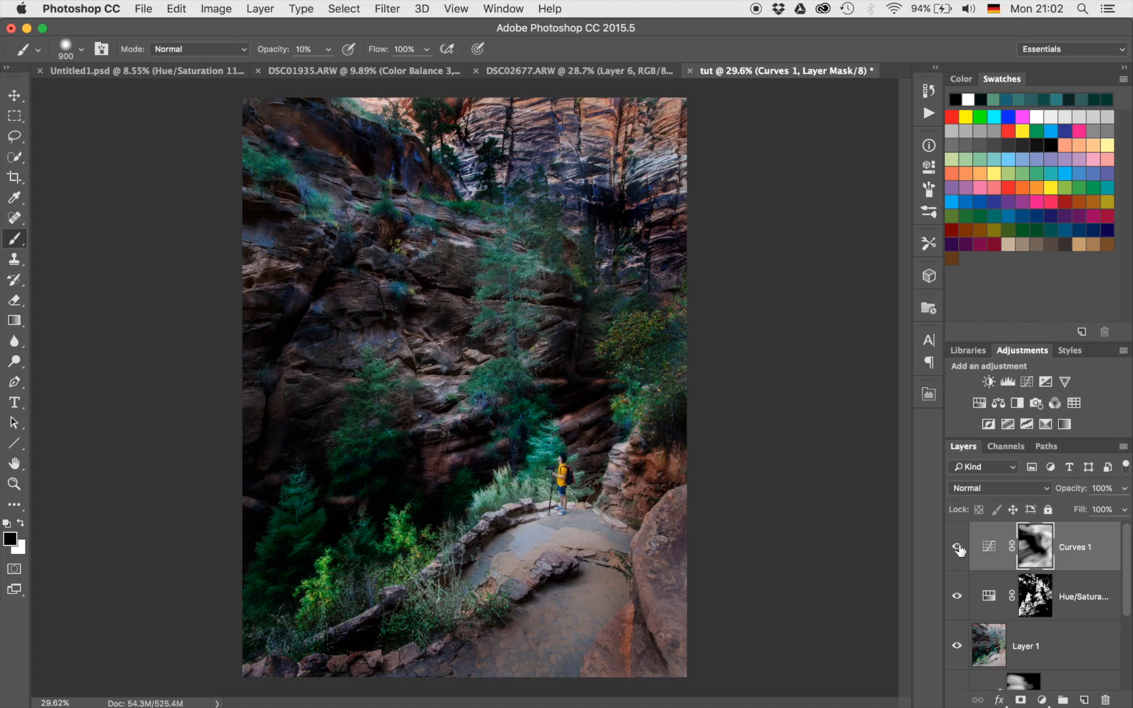
pyautogui.click(957, 547)
pyautogui.click(957, 547)
# Add a Levels adjustment layer with the midtone input at 0.47 and invert its mask to black.
pyautogui.click(1006, 381)
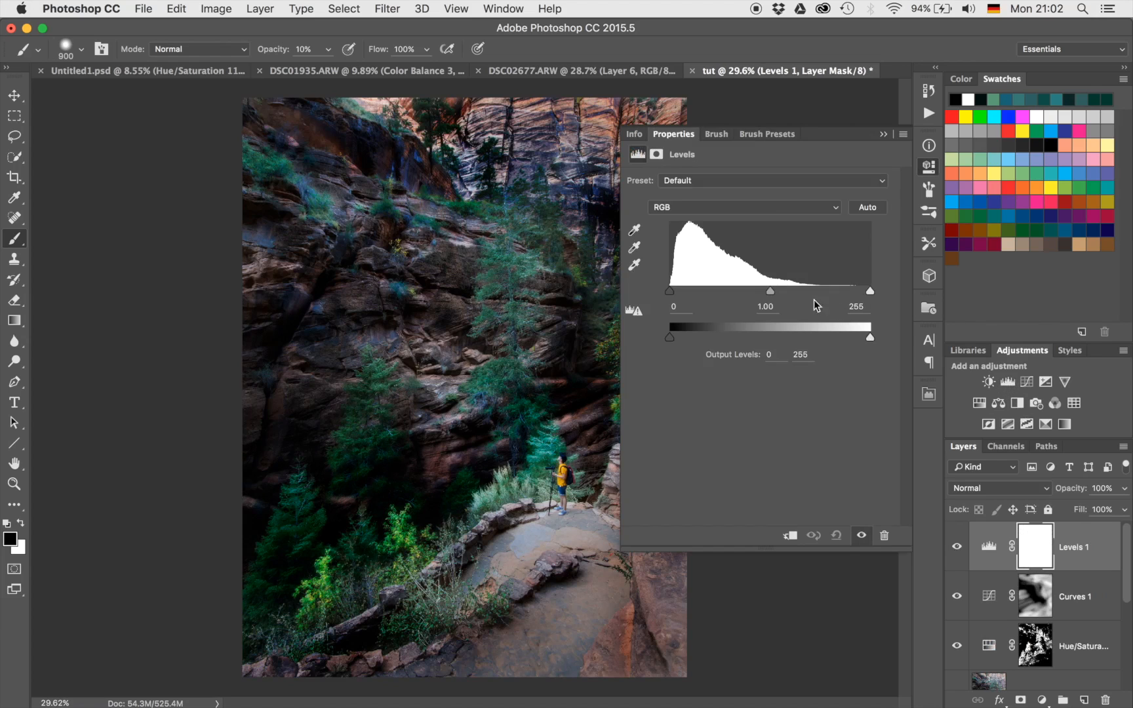
pyautogui.moveTo(772, 296); pyautogui.dragTo(801, 299)
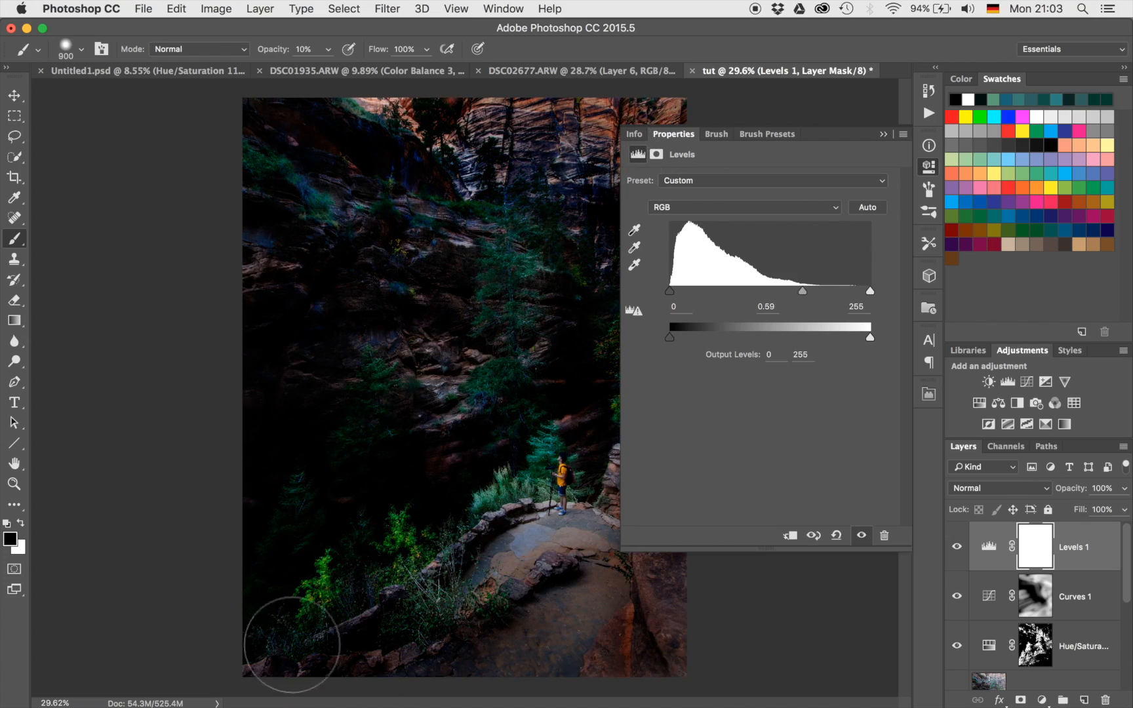
pyautogui.moveTo(802, 292); pyautogui.dragTo(813, 291)
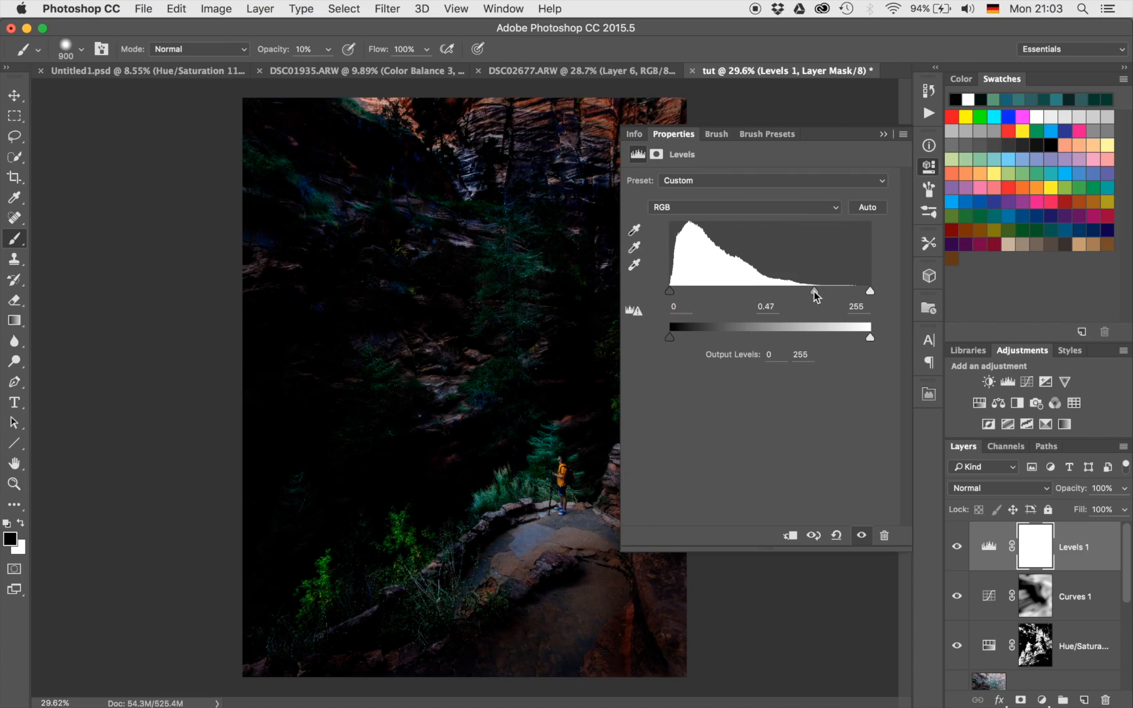
pyautogui.click(882, 137)
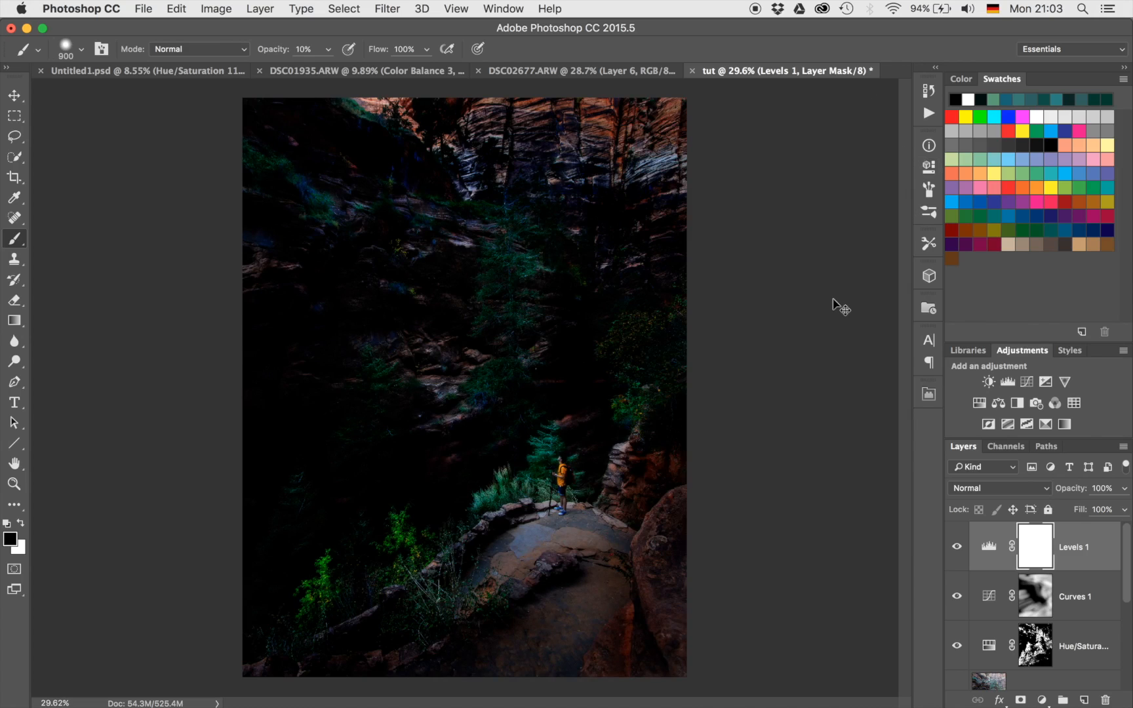
pyautogui.press('super+i')
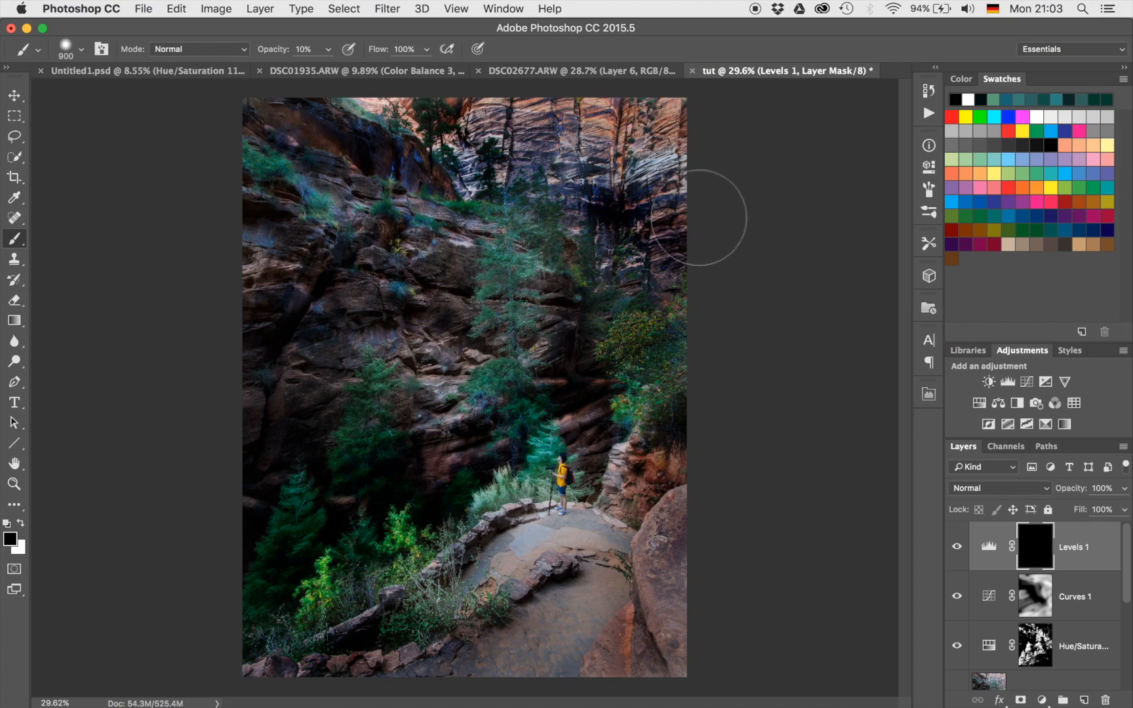
# Paint white with a 1512 px brush at 10% opacity on the Levels mask over the lower-left trees and the upper-right cliff.
pyautogui.moveTo(271, 451)
pyautogui.mouseDown()
pyautogui.moveTo(321, 452)
pyautogui.moveTo(301, 497)
pyautogui.mouseUp()
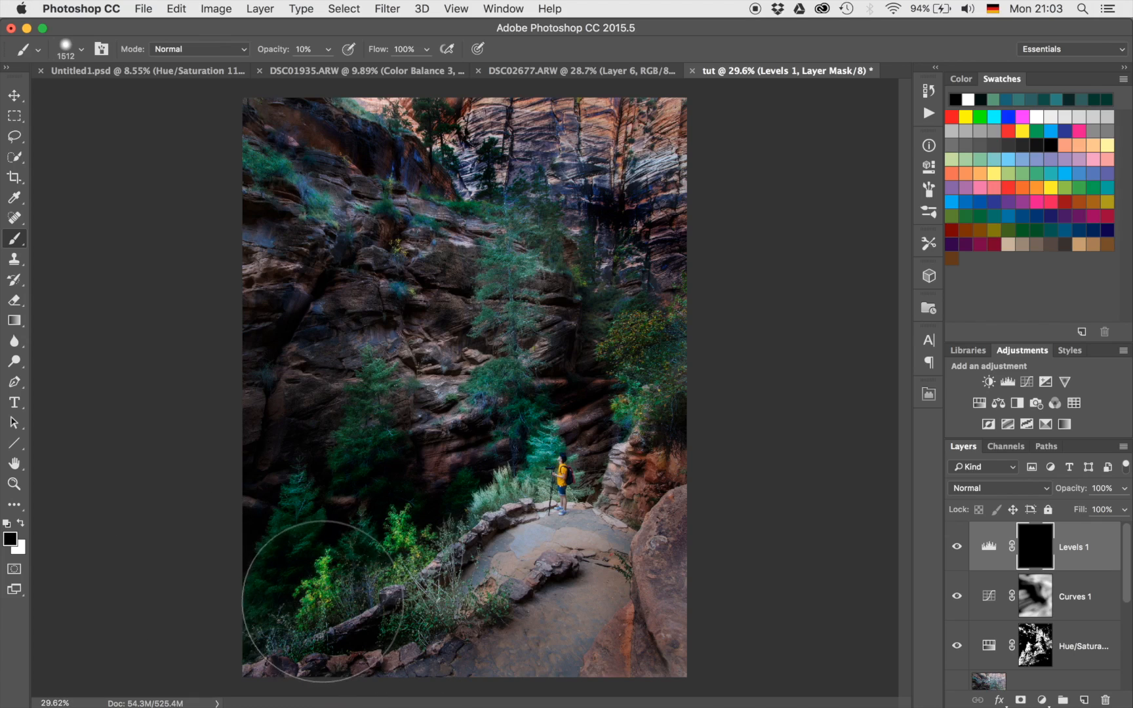
pyautogui.press('x')
pyautogui.moveTo(279, 601)
pyautogui.mouseDown()
pyautogui.moveTo(396, 615)
pyautogui.moveTo(316, 556)
pyautogui.moveTo(342, 505)
pyautogui.moveTo(360, 499)
pyautogui.moveTo(258, 509)
pyautogui.moveTo(342, 550)
pyautogui.moveTo(232, 380)
pyautogui.moveTo(309, 356)
pyautogui.moveTo(333, 464)
pyautogui.mouseUp()
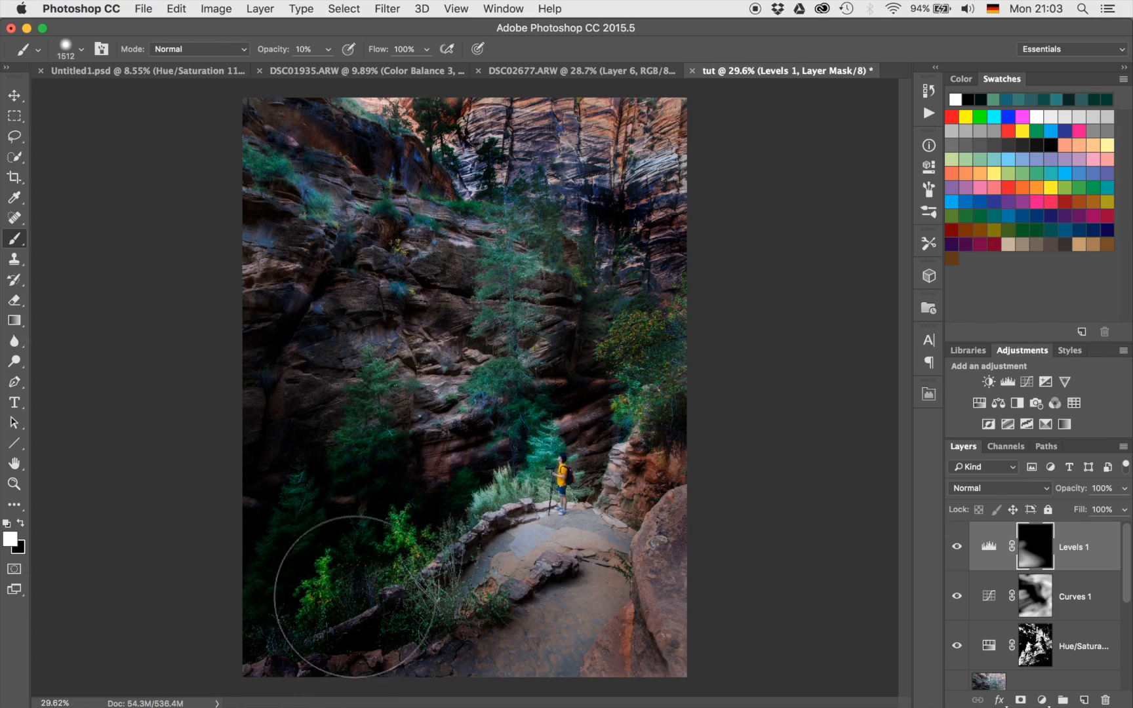
pyautogui.moveTo(558, 159)
pyautogui.mouseDown()
pyautogui.moveTo(674, 177)
pyautogui.moveTo(576, 183)
pyautogui.moveTo(556, 211)
pyautogui.mouseUp()
pyautogui.scroll(4, 608, 257)
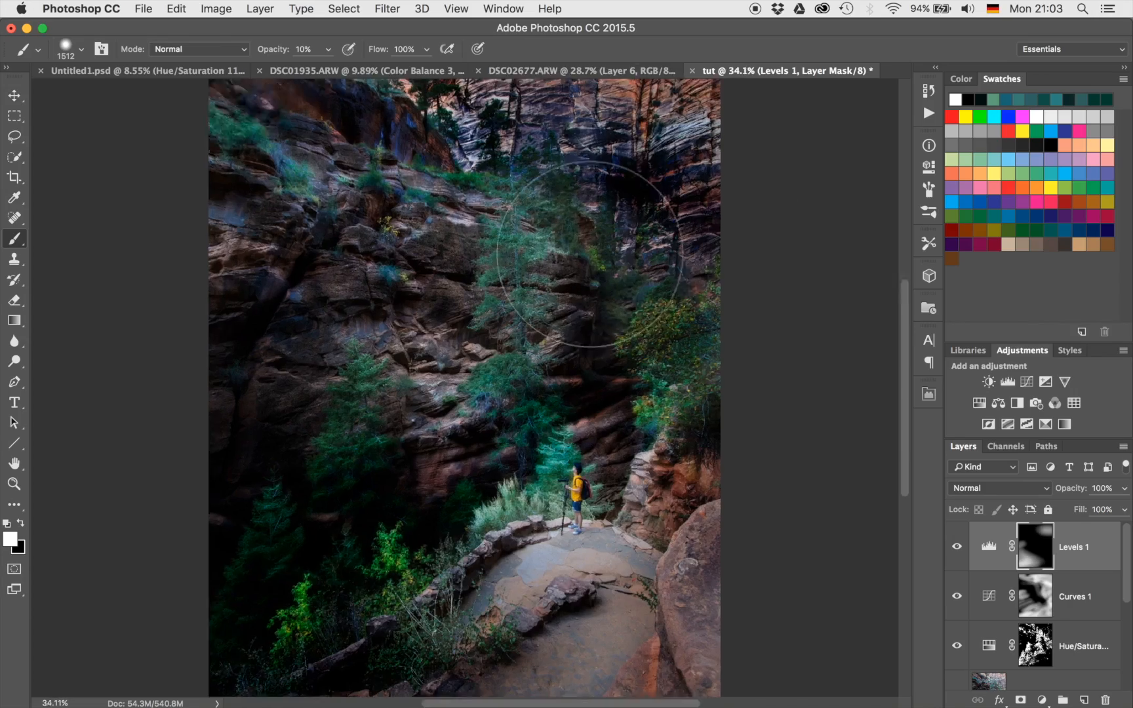
# Paint white at 20% brush opacity on the Levels mask over the upper-right cliff.
pyautogui.scroll(4, 629, 216)
pyautogui.moveTo(657, 179); pyautogui.dragTo(439, 458)
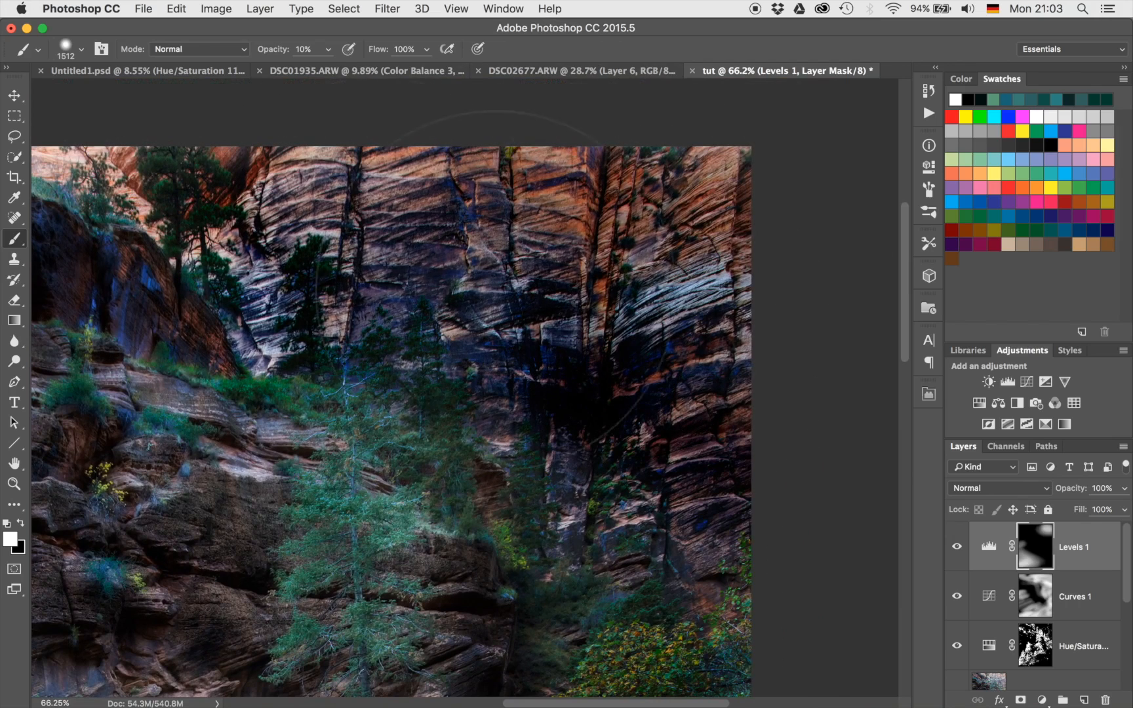
pyautogui.press('2')
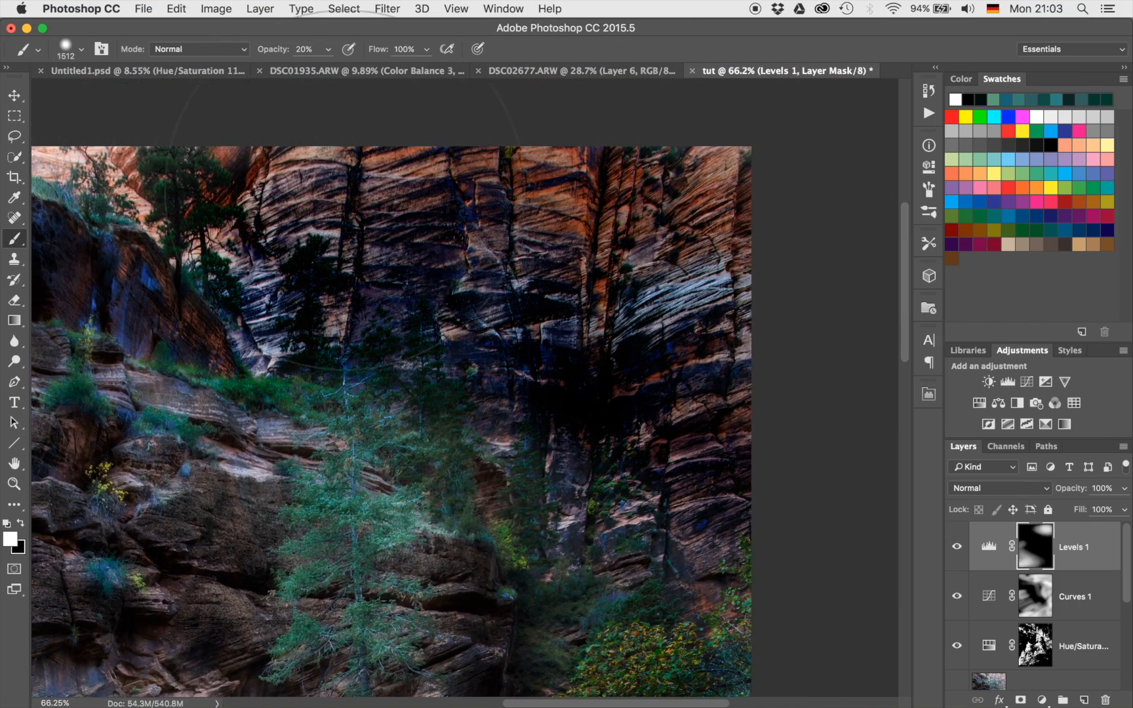
pyautogui.moveTo(357, 196); pyautogui.dragTo(636, 360)
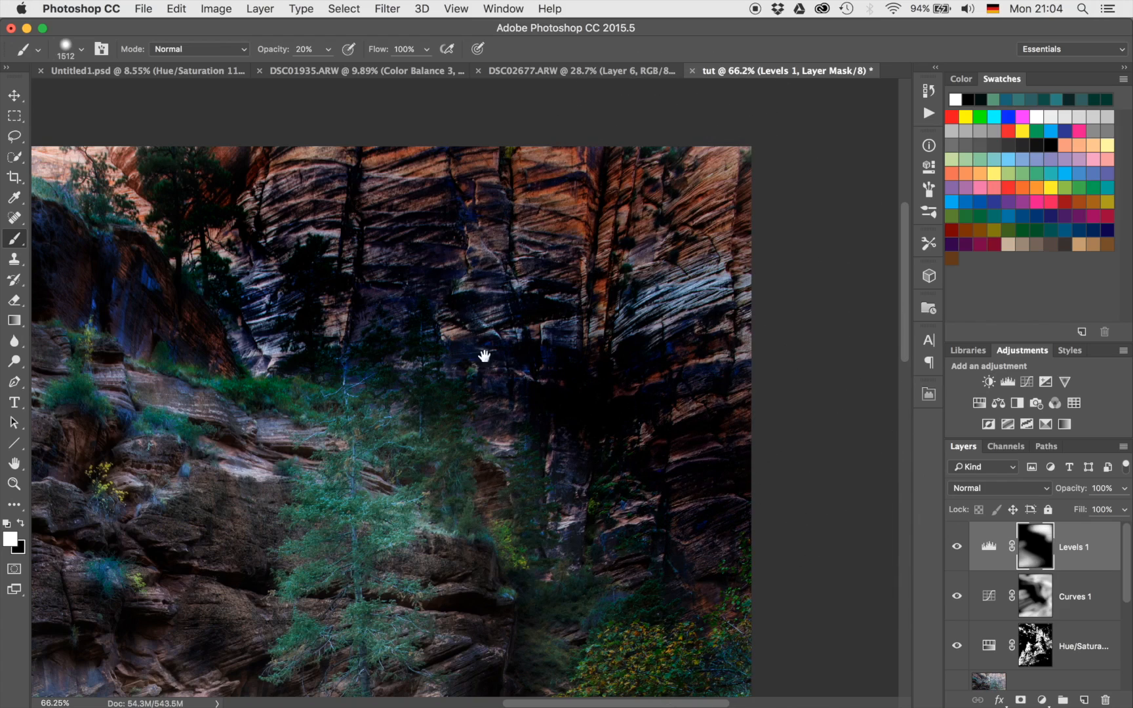
# Reduce the brush to 695 px at 10% opacity and paint white on the Levels mask over the dark cliff beside the tall tree.
pyautogui.moveTo(508, 369); pyautogui.dragTo(754, 408)
pyautogui.press('x')
pyautogui.press('1')
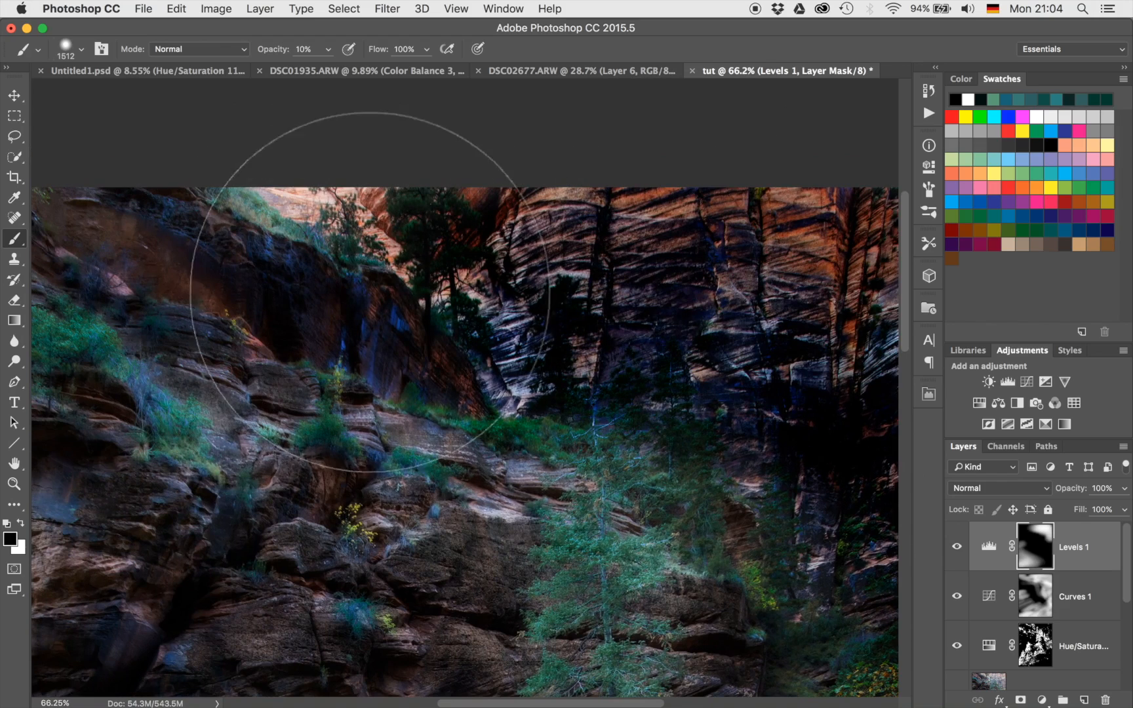
pyautogui.moveTo(426, 274)
pyautogui.mouseDown()
pyautogui.moveTo(283, 301)
pyautogui.moveTo(223, 269)
pyautogui.mouseUp()
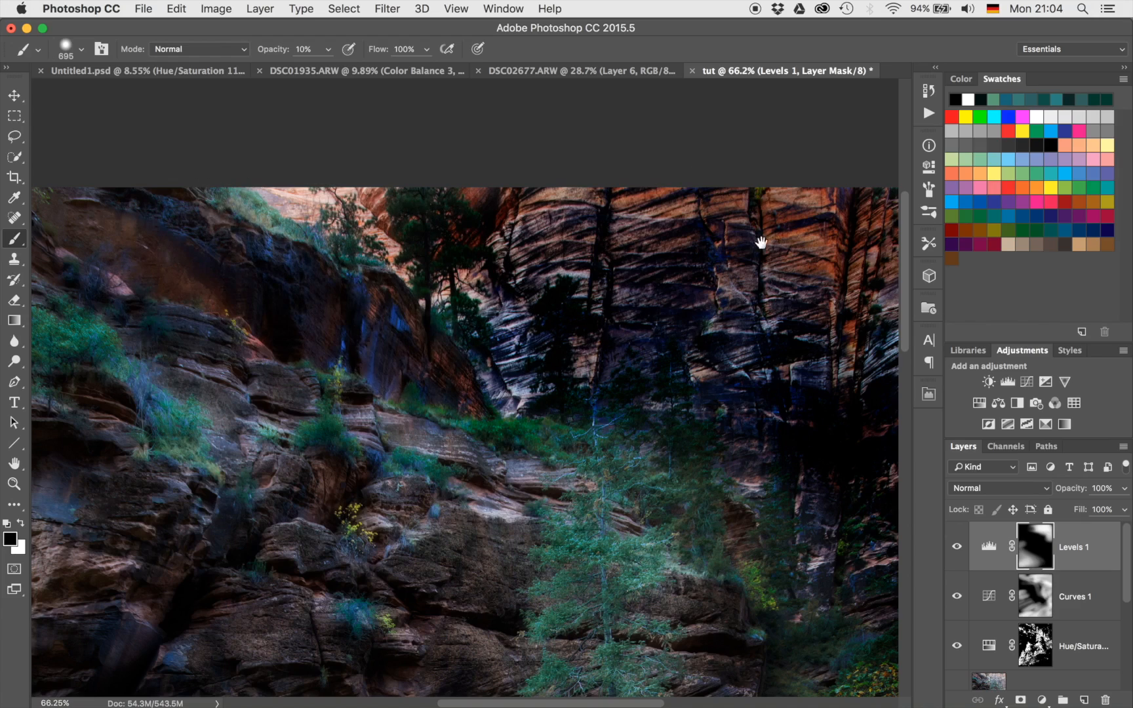
pyautogui.moveTo(750, 235); pyautogui.dragTo(409, 339)
pyautogui.scroll(-5, 628, 372)
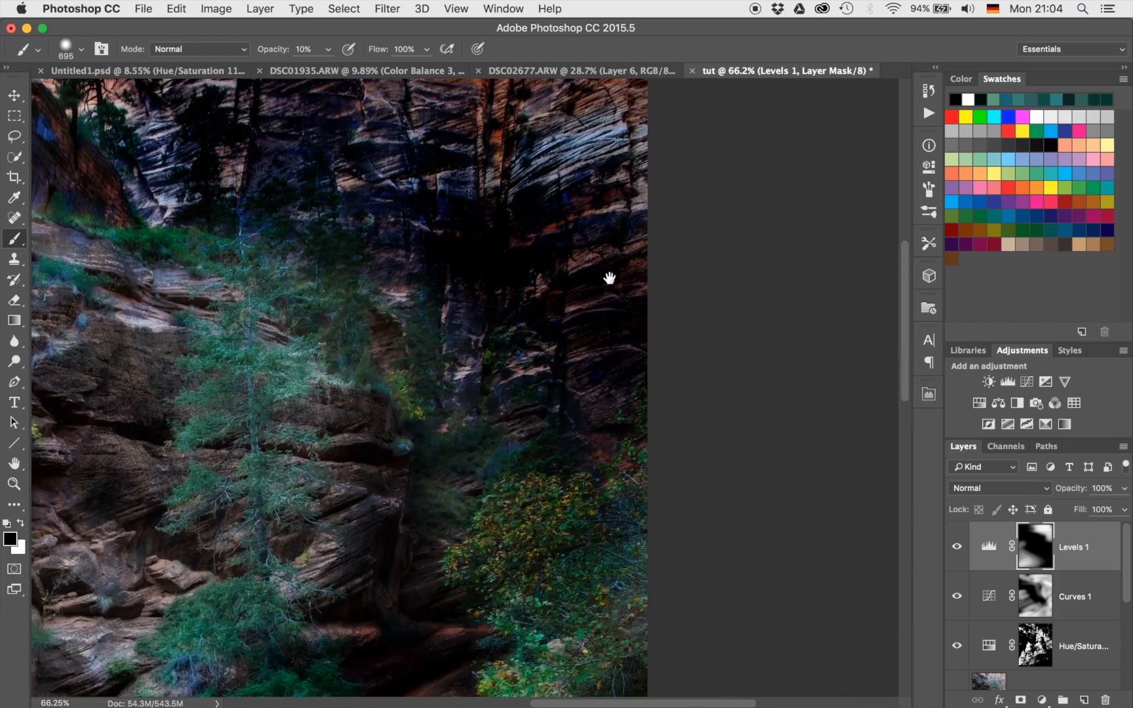
pyautogui.press('x')
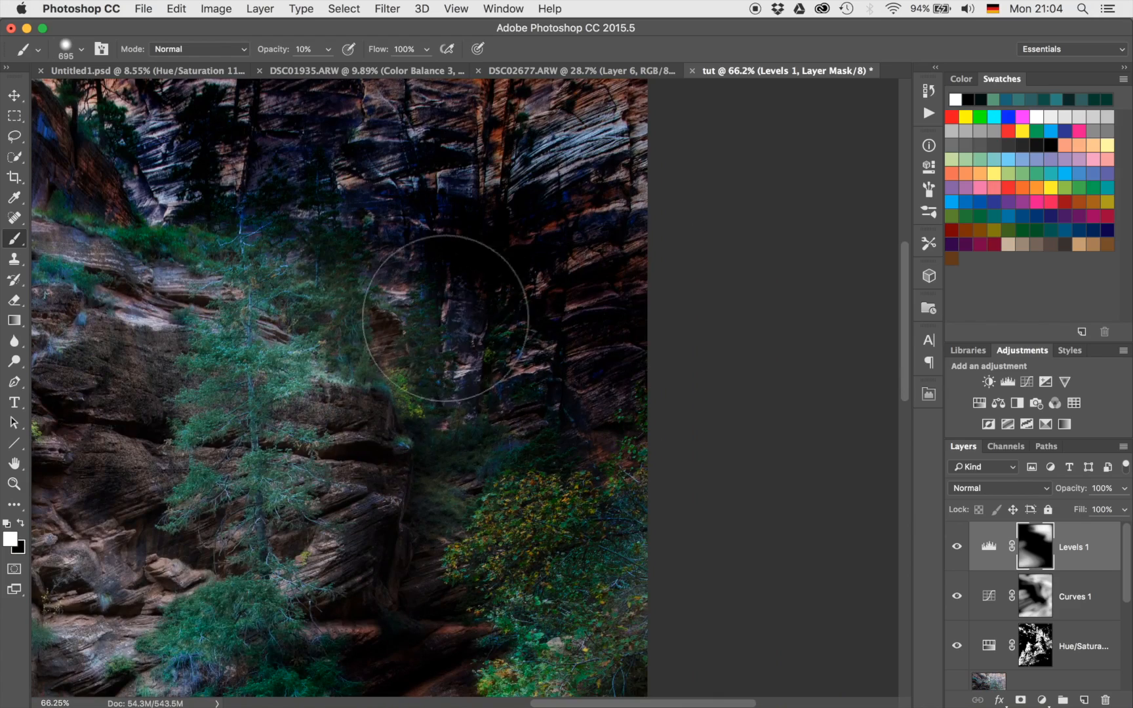
pyautogui.moveTo(356, 510)
pyautogui.mouseDown()
pyautogui.moveTo(493, 349)
pyautogui.moveTo(567, 311)
pyautogui.mouseUp()
# Examine the Levels darkening across the lower-left trees, the left cliff, the hiker's path and the whole photo.
pyautogui.moveTo(525, 448); pyautogui.dragTo(554, 291)
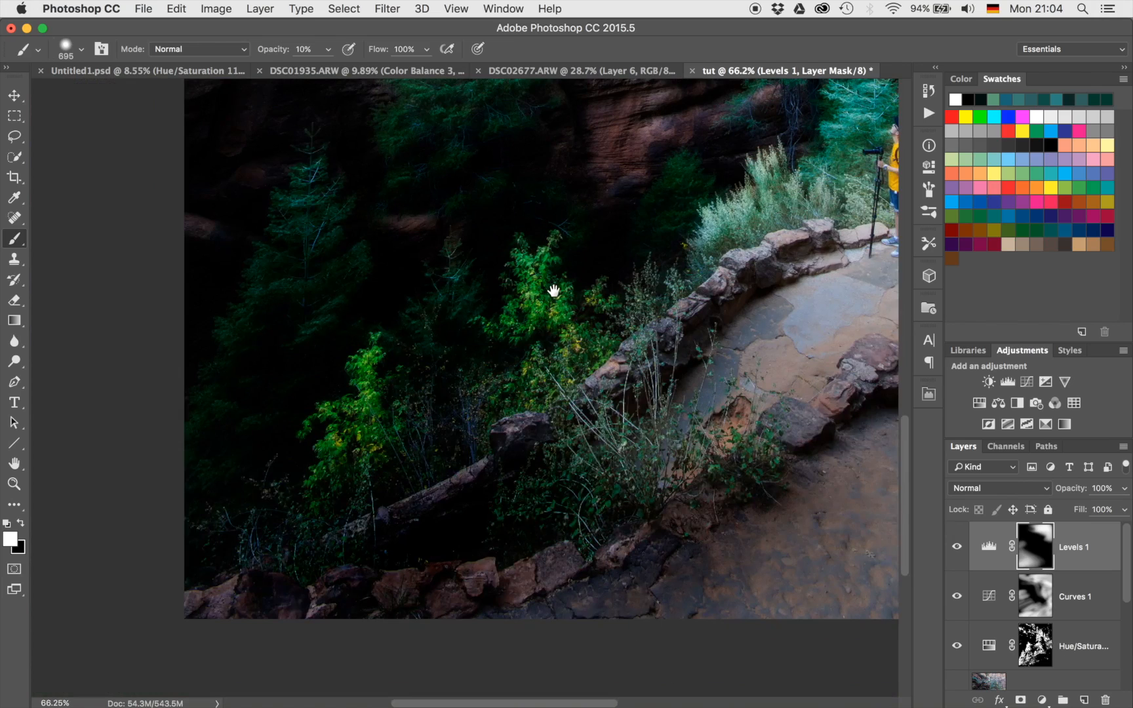
pyautogui.moveTo(546, 435); pyautogui.dragTo(503, 544)
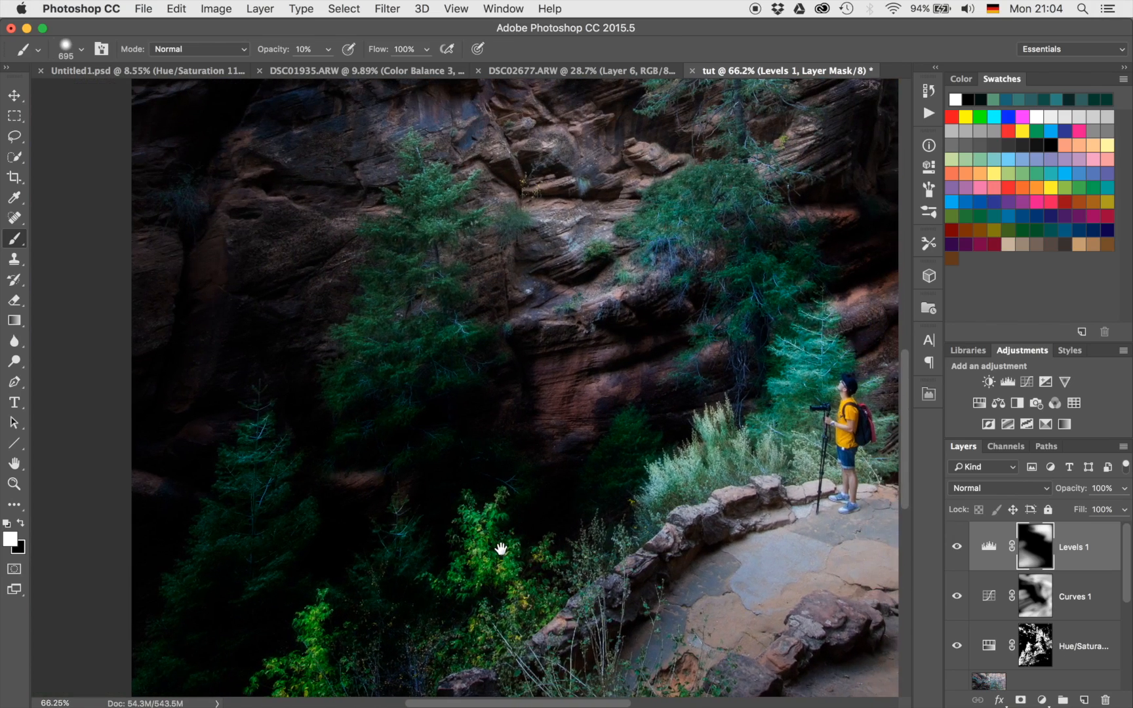
pyautogui.moveTo(459, 429); pyautogui.dragTo(468, 510)
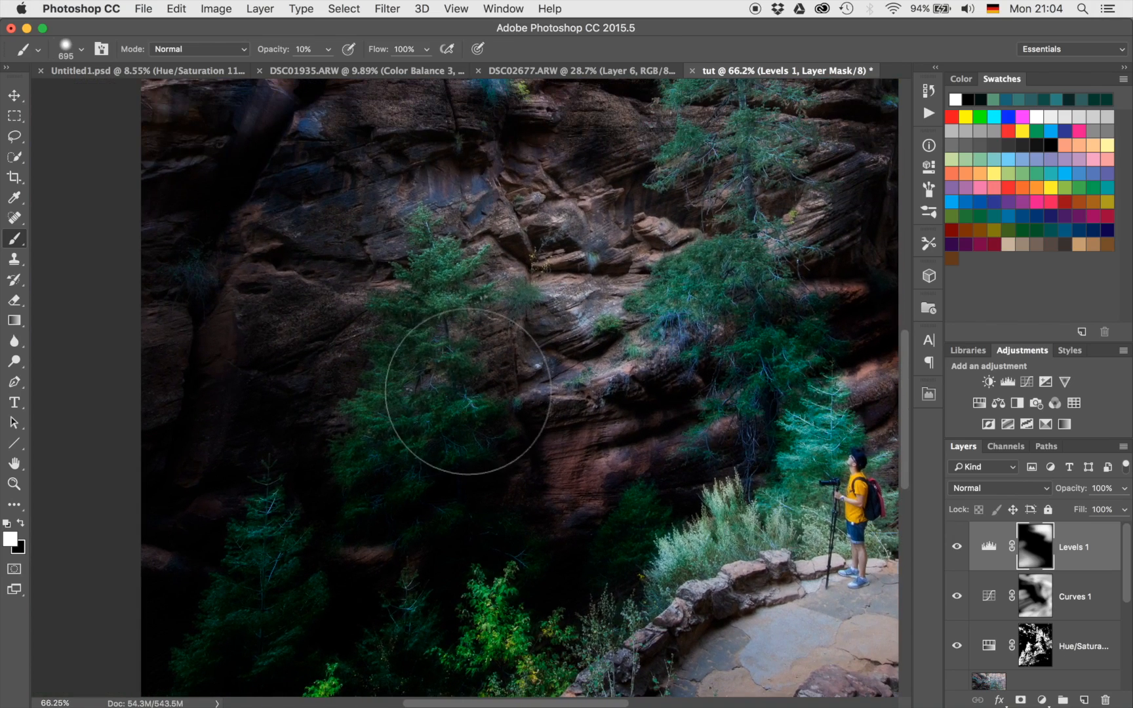
pyautogui.hscroll(-8, 371, 392)
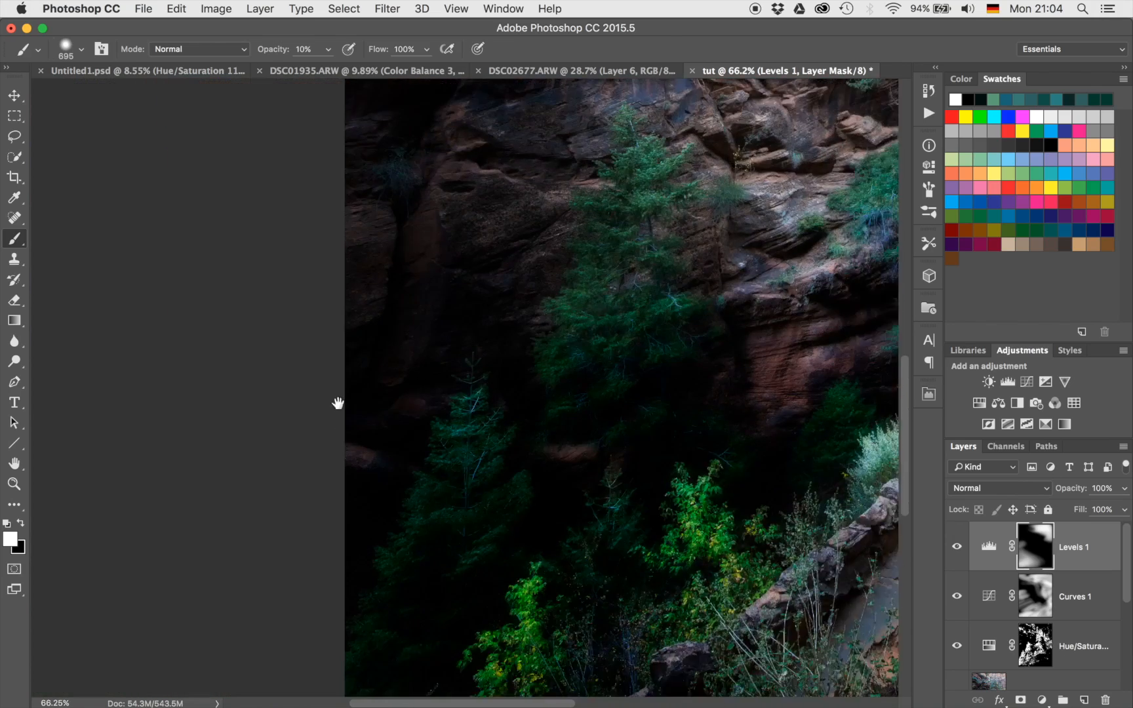
pyautogui.hscroll(8, 446, 380)
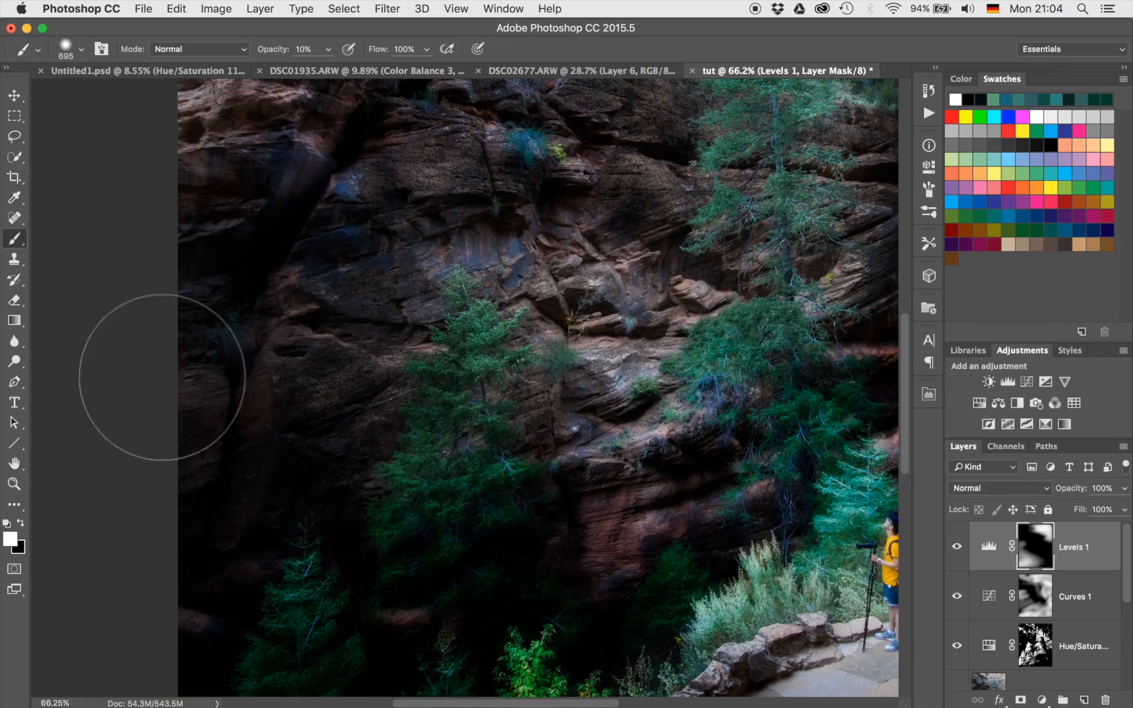
pyautogui.scroll(-5, 366, 410)
pyautogui.hscroll(5, 366, 410)
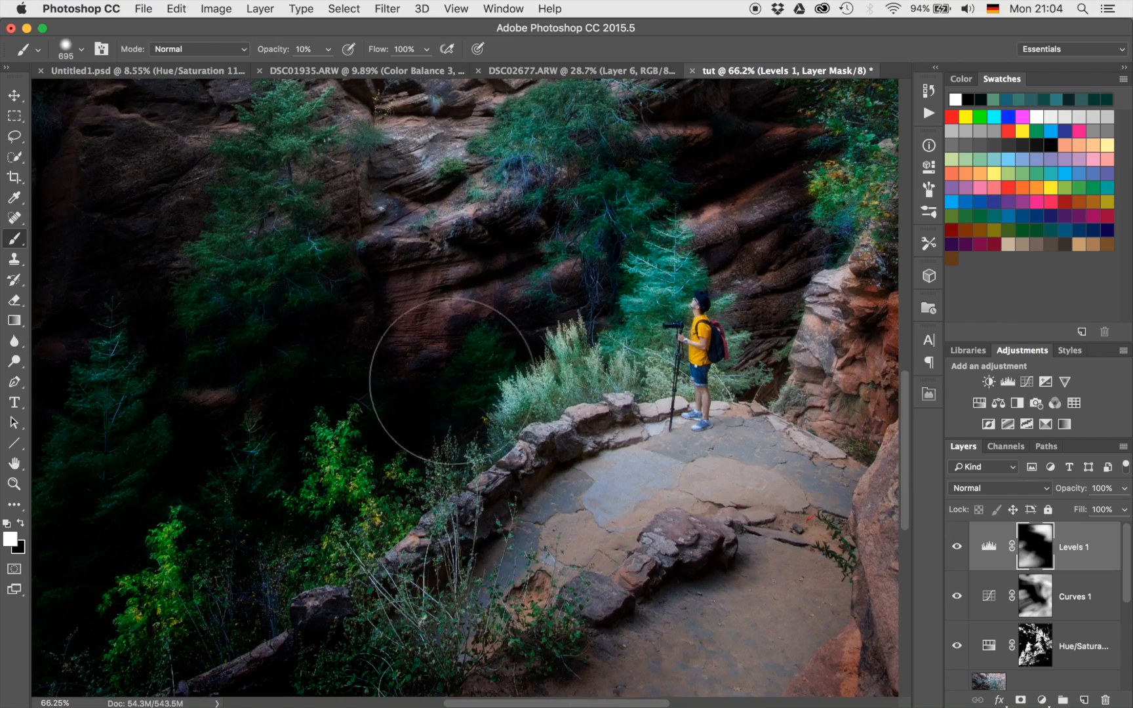
pyautogui.scroll(-6, 460, 365)
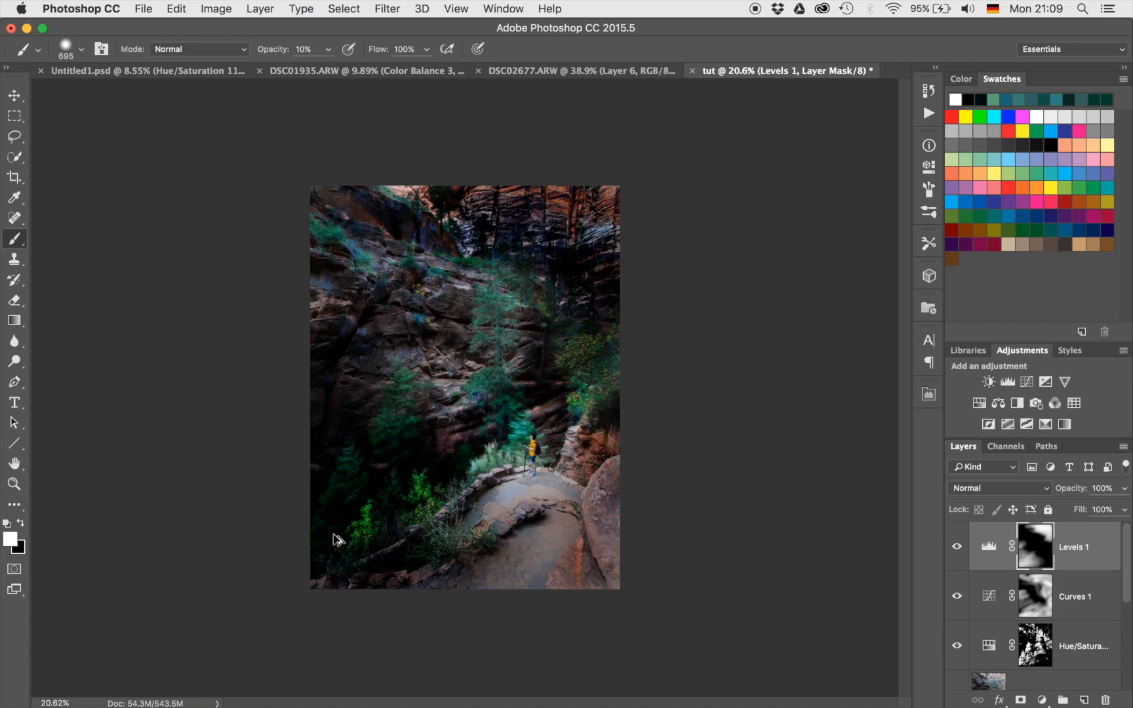
# Stamp all visible layers into a new merged layer at the top and set its blend mode to Soft Light.
pyautogui.press('super+alt+shift+e')
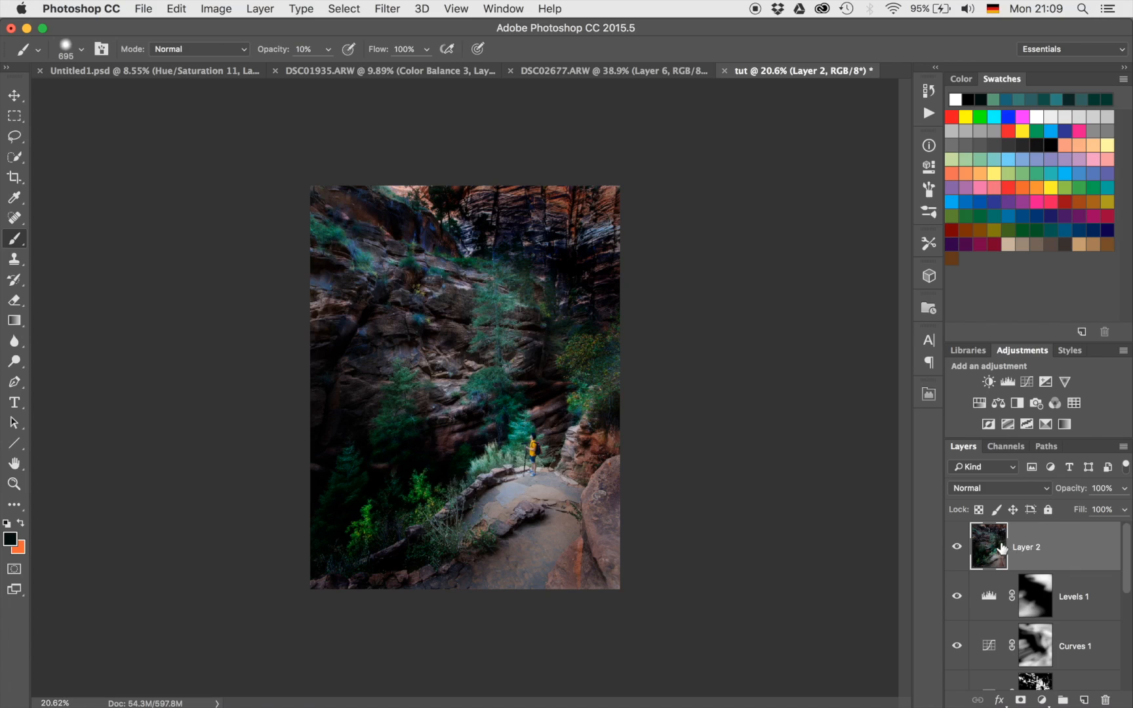
pyautogui.click(976, 491)
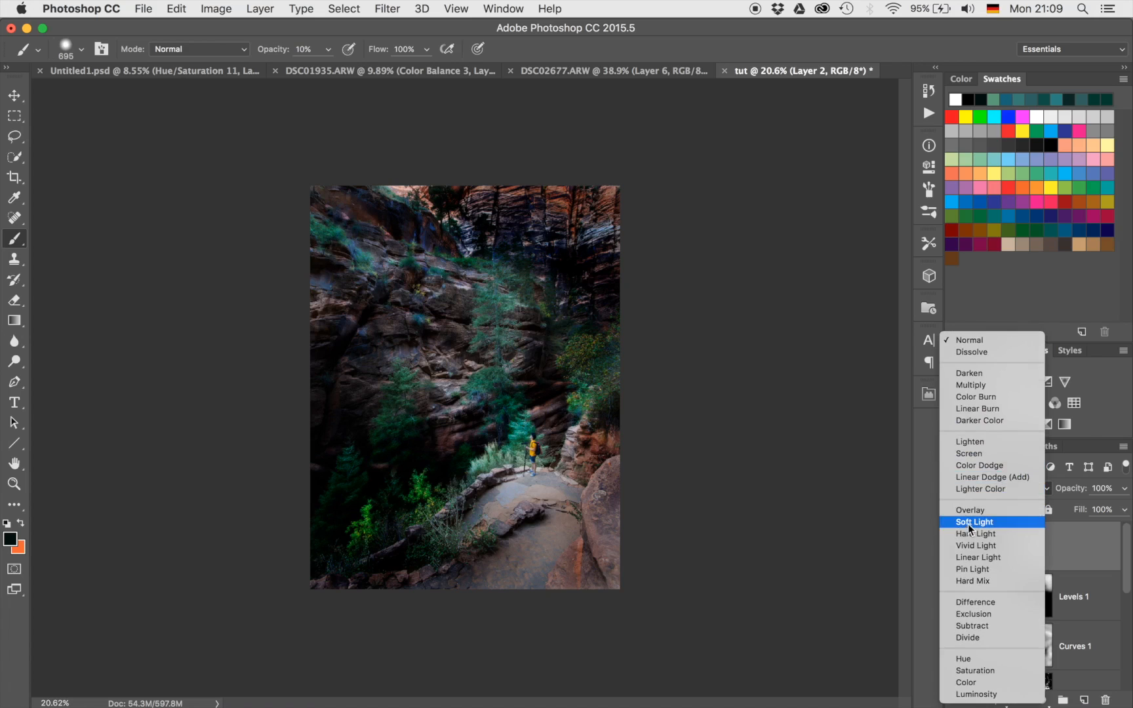
pyautogui.click(969, 524)
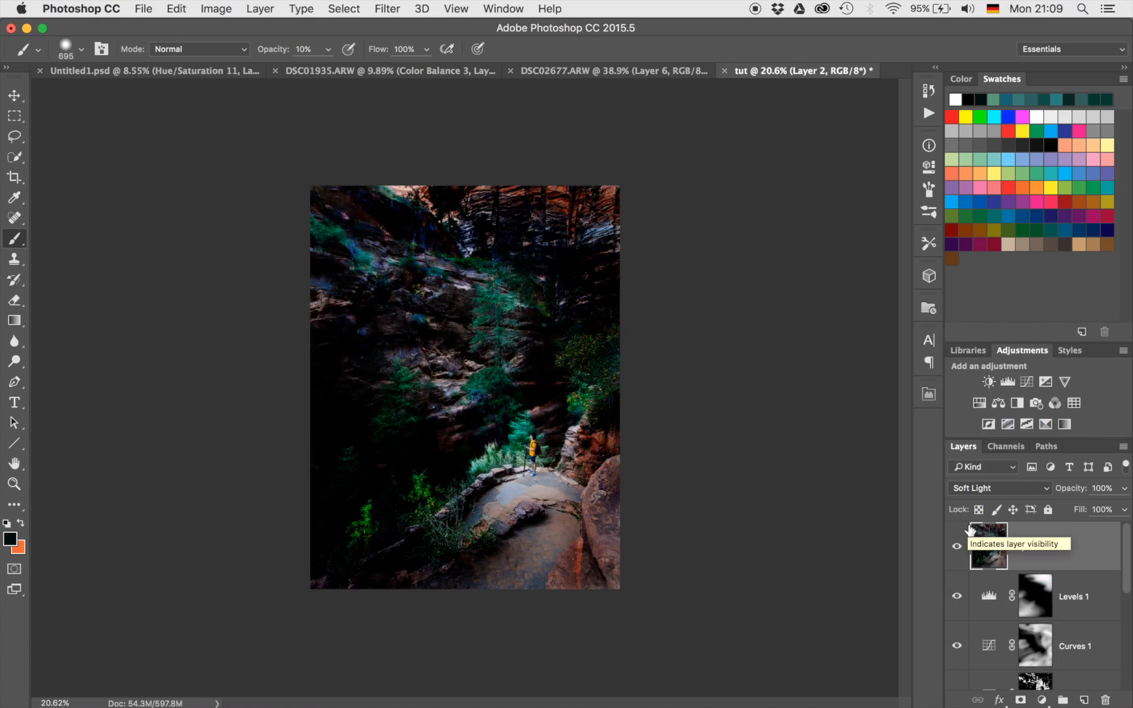
# Apply a Gaussian Blur with a 20.4-pixel radius to the merged Soft Light layer.
pyautogui.click(393, 8)
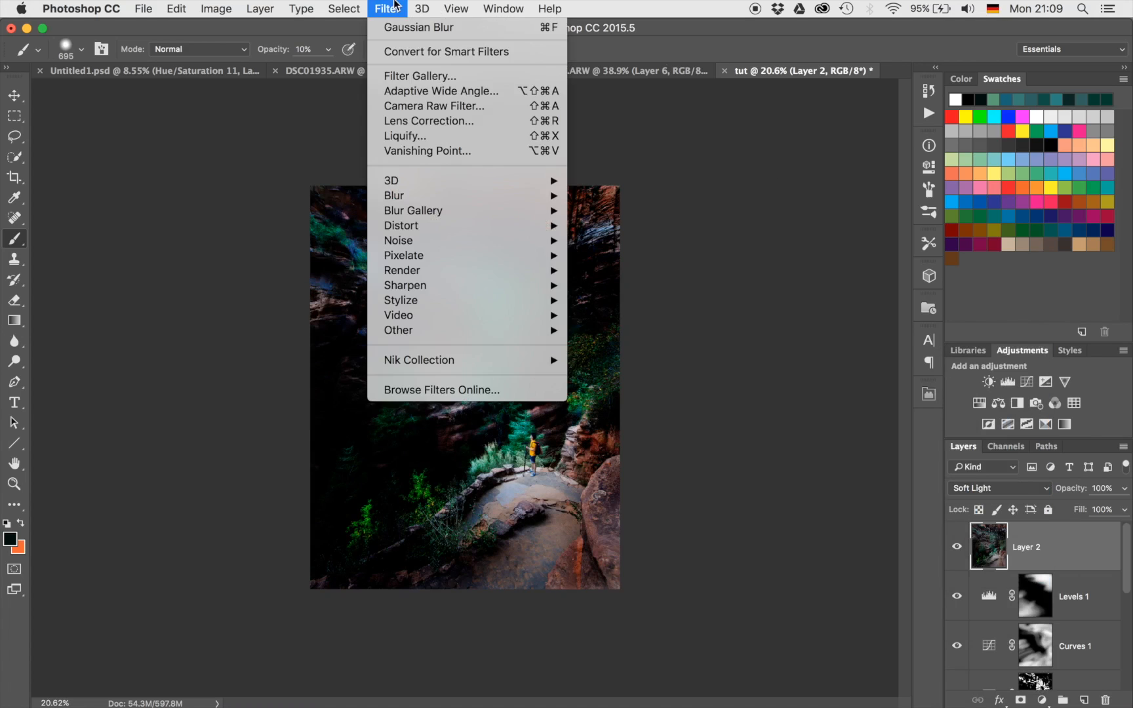
pyautogui.moveTo(446, 194)
pyautogui.click(608, 255)
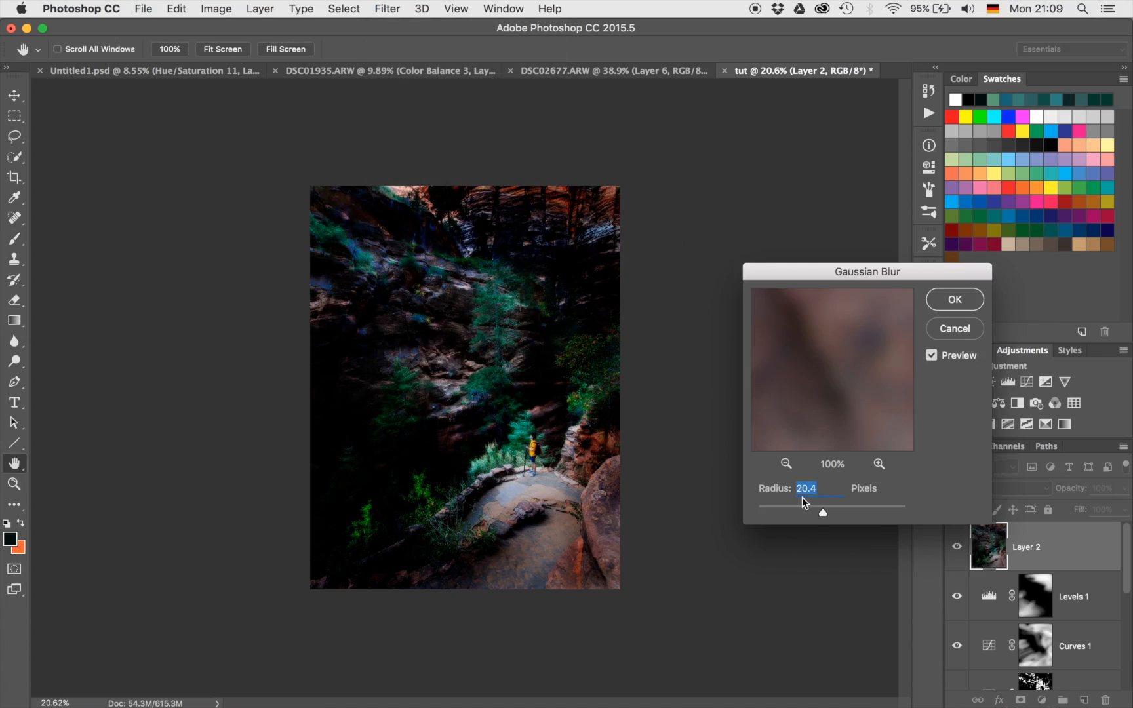
pyautogui.click(953, 300)
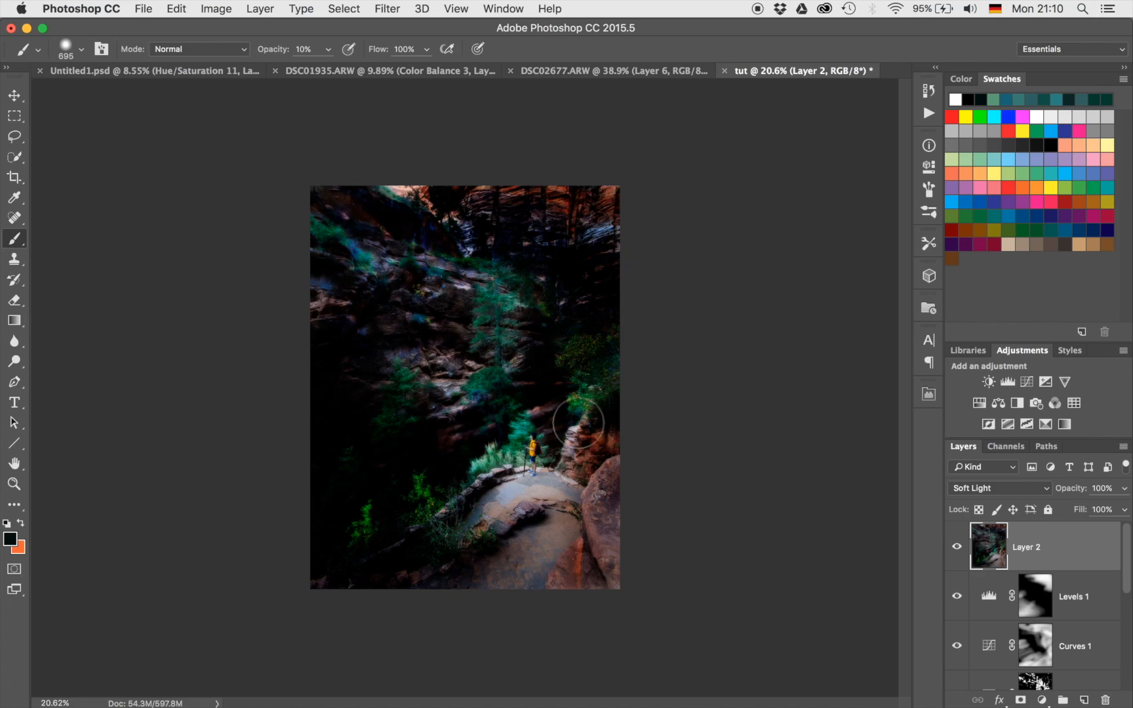
# Draw a closed Pen path widening from the hiker to beyond the photo's upper-left corner and convert it to an anti-aliased selection with 1-pixel feather.
pyautogui.press('p')
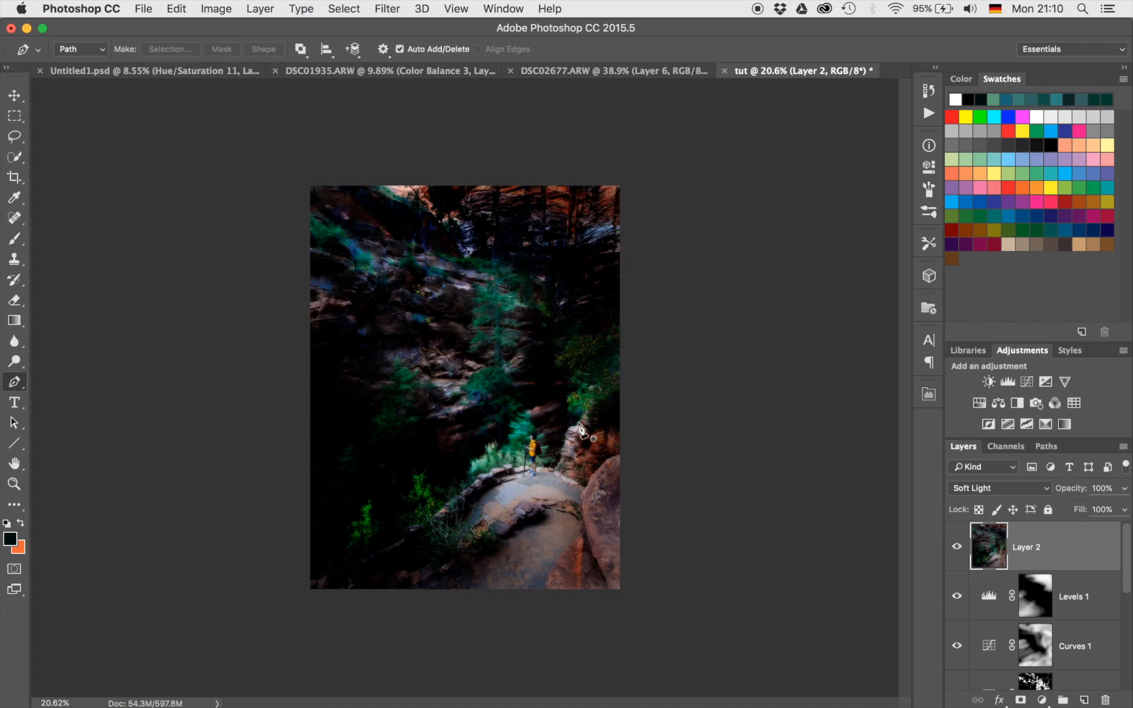
pyautogui.click(509, 498)
pyautogui.click(395, 120)
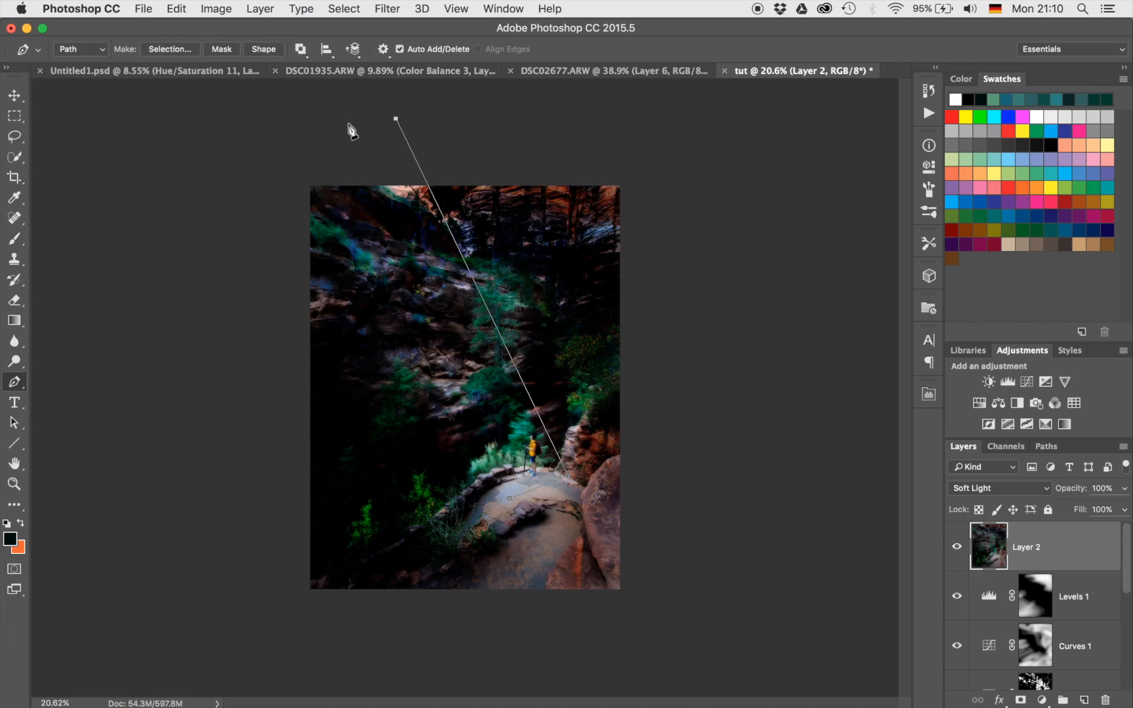
pyautogui.click(212, 194)
pyautogui.click(509, 500)
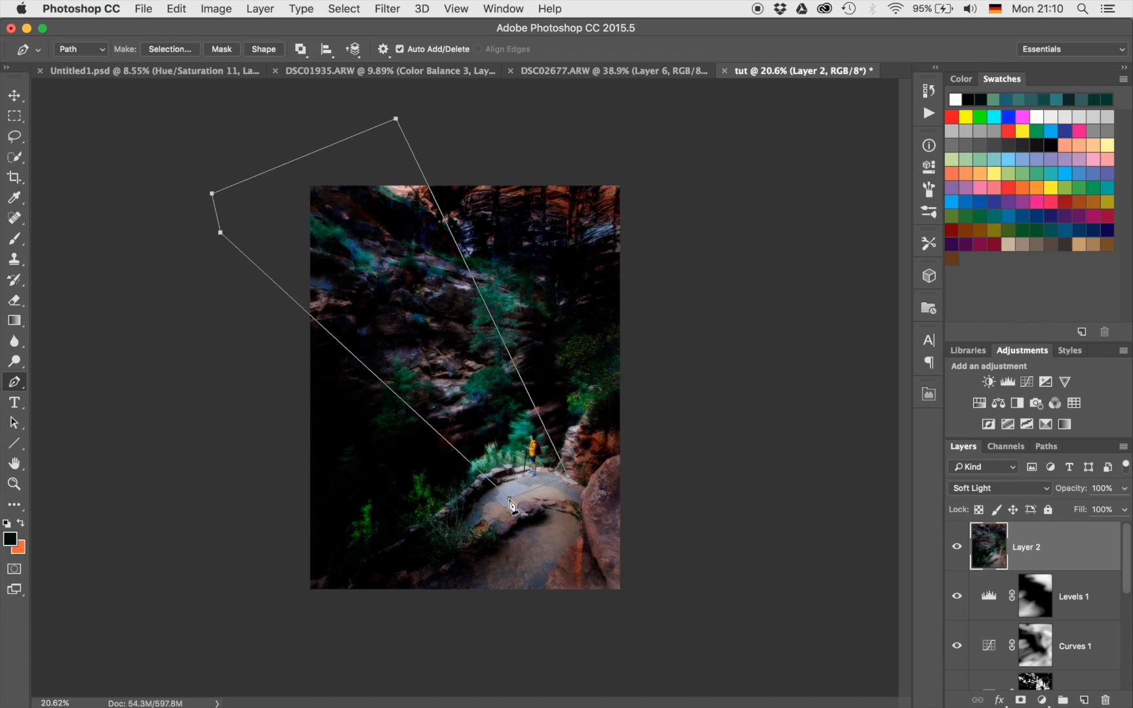
pyautogui.rightClick(510, 503)
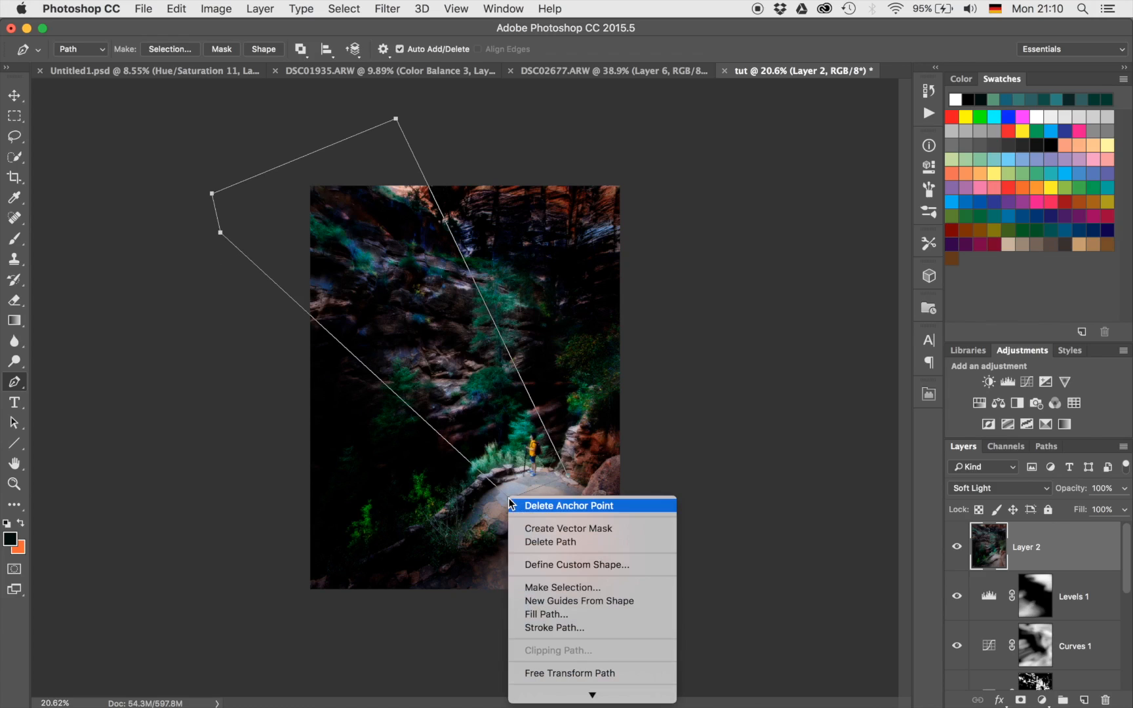
pyautogui.click(560, 587)
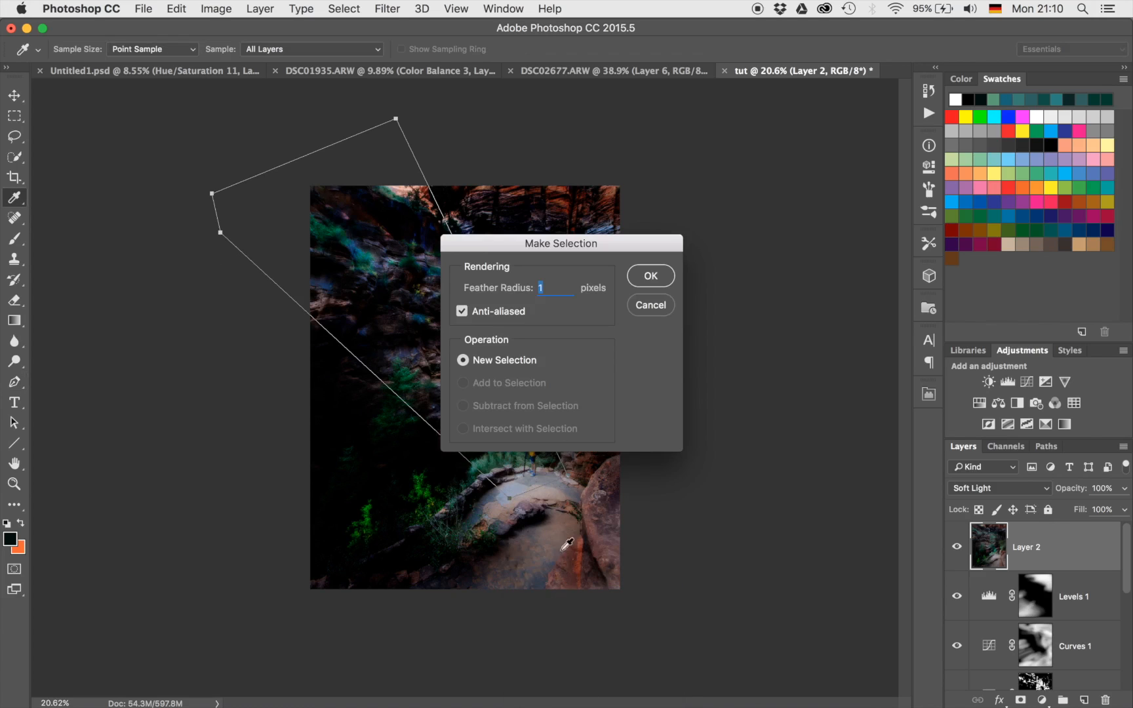
pyautogui.click(643, 279)
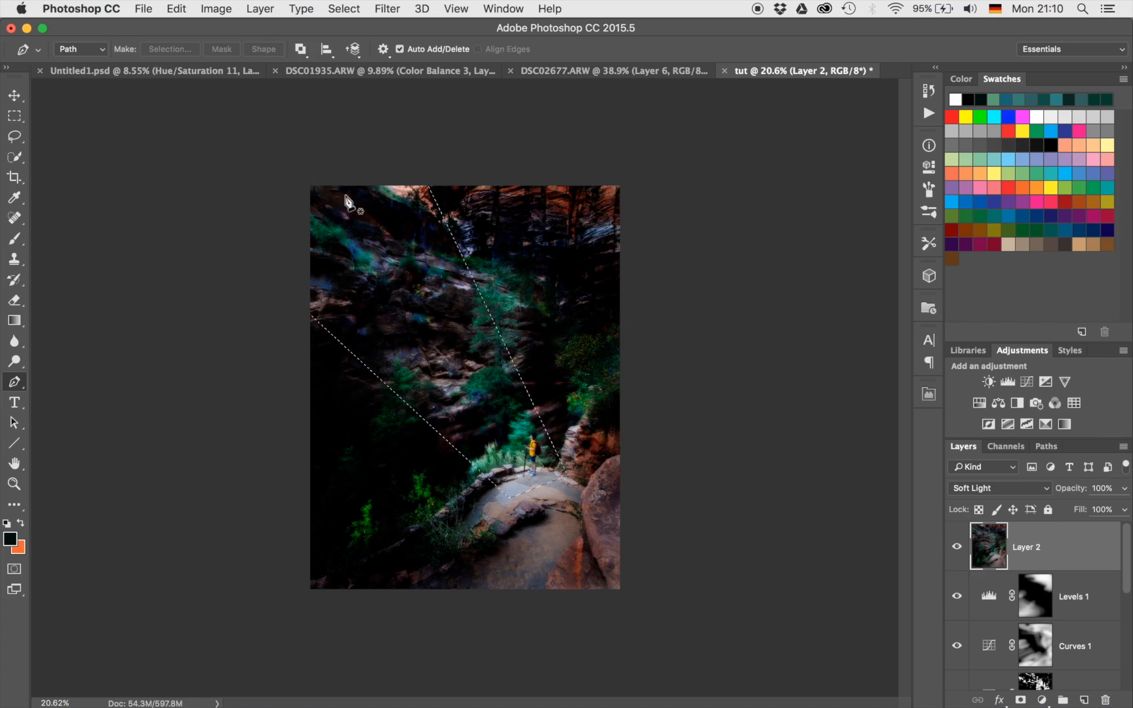
# Add a layer mask to the Soft Light layer from the beam-shaped selection and invert the mask so the beam area is excluded.
pyautogui.click(1019, 700)
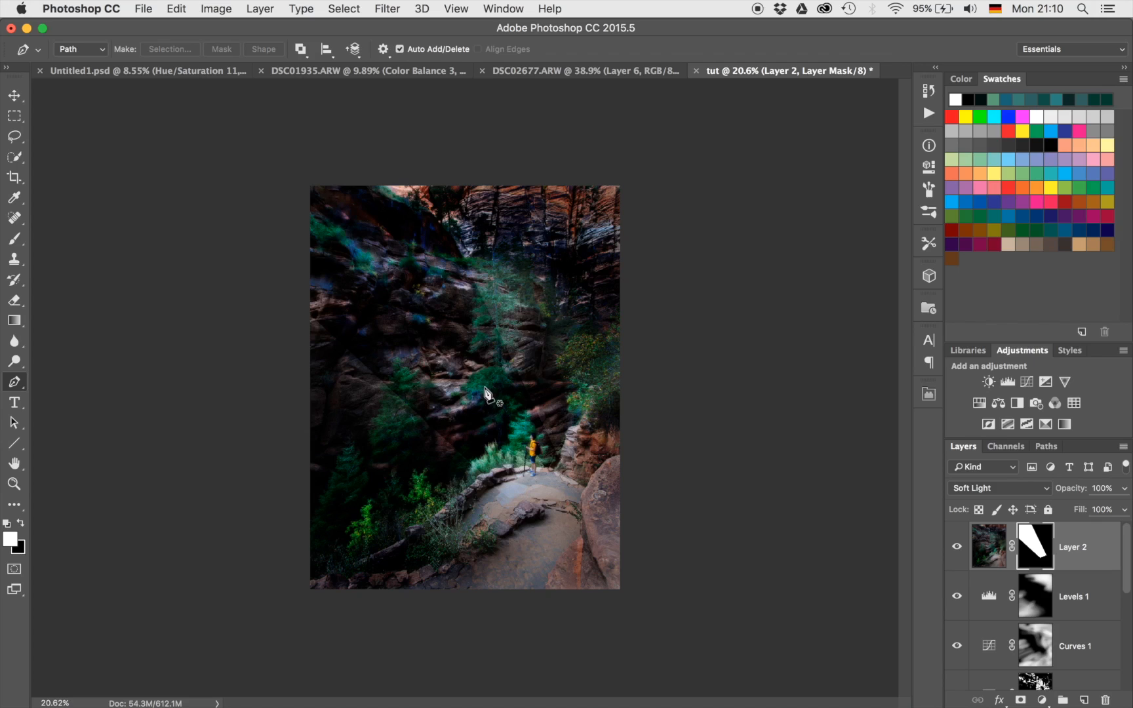
pyautogui.press('super+i')
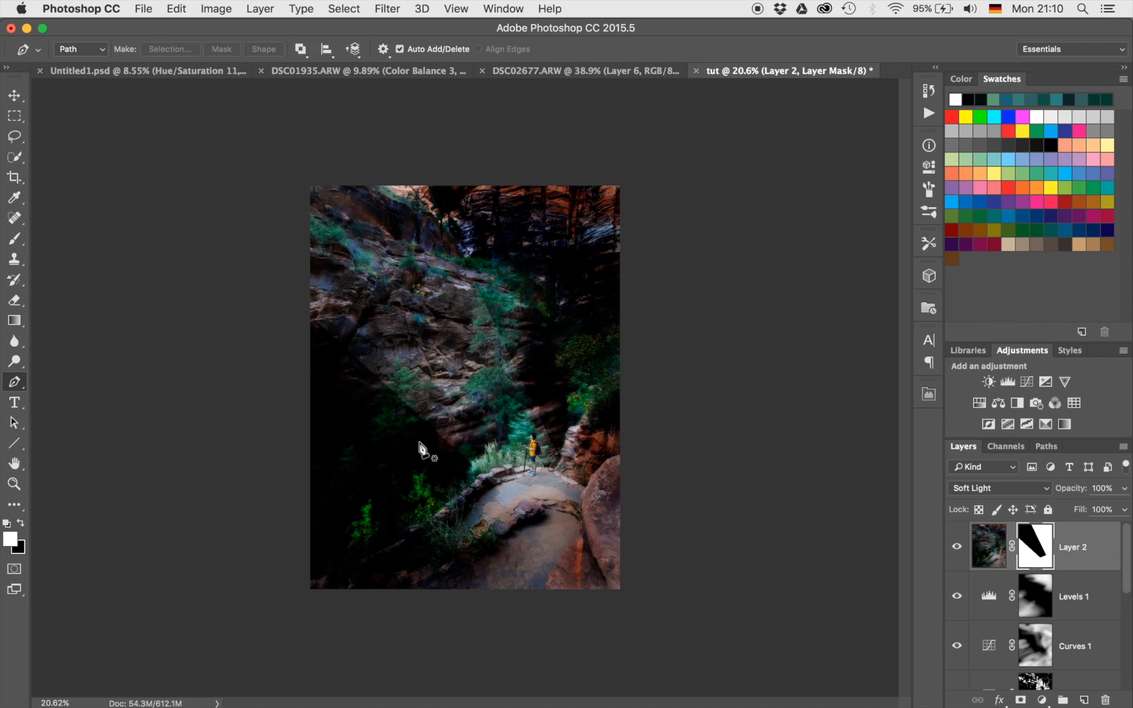
pyautogui.scroll(5, 419, 451)
pyautogui.hscroll(-5, 420, 451)
pyautogui.scroll(-2, 419, 451)
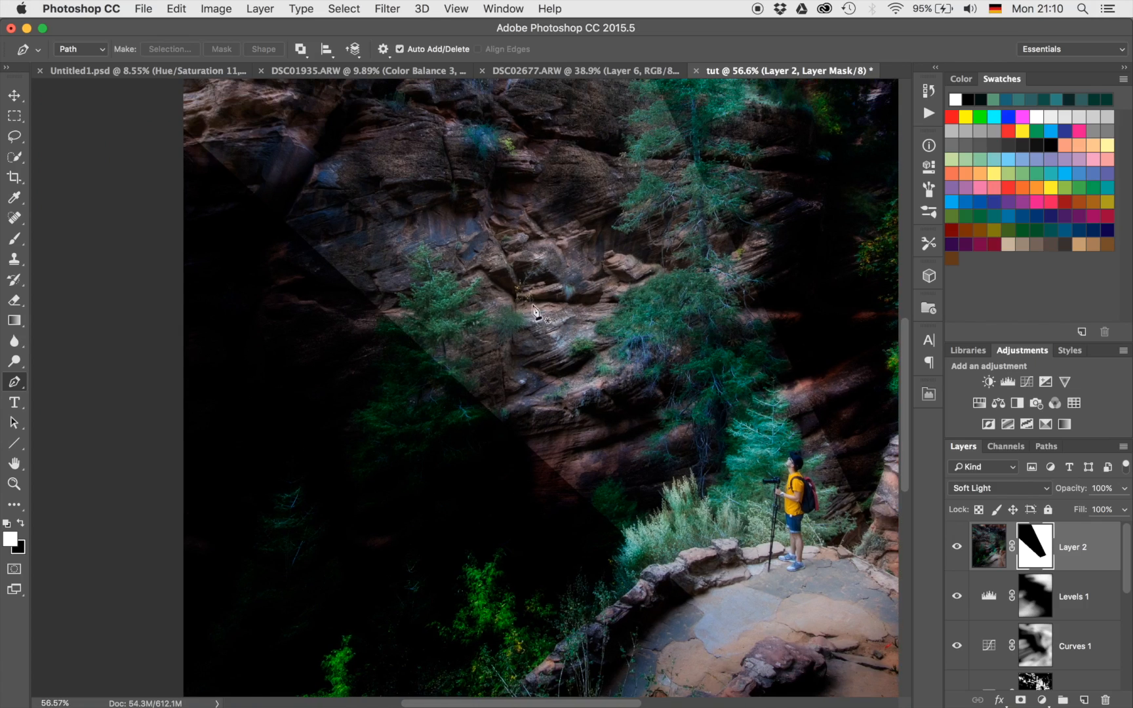
pyautogui.scroll(-3, 673, 337)
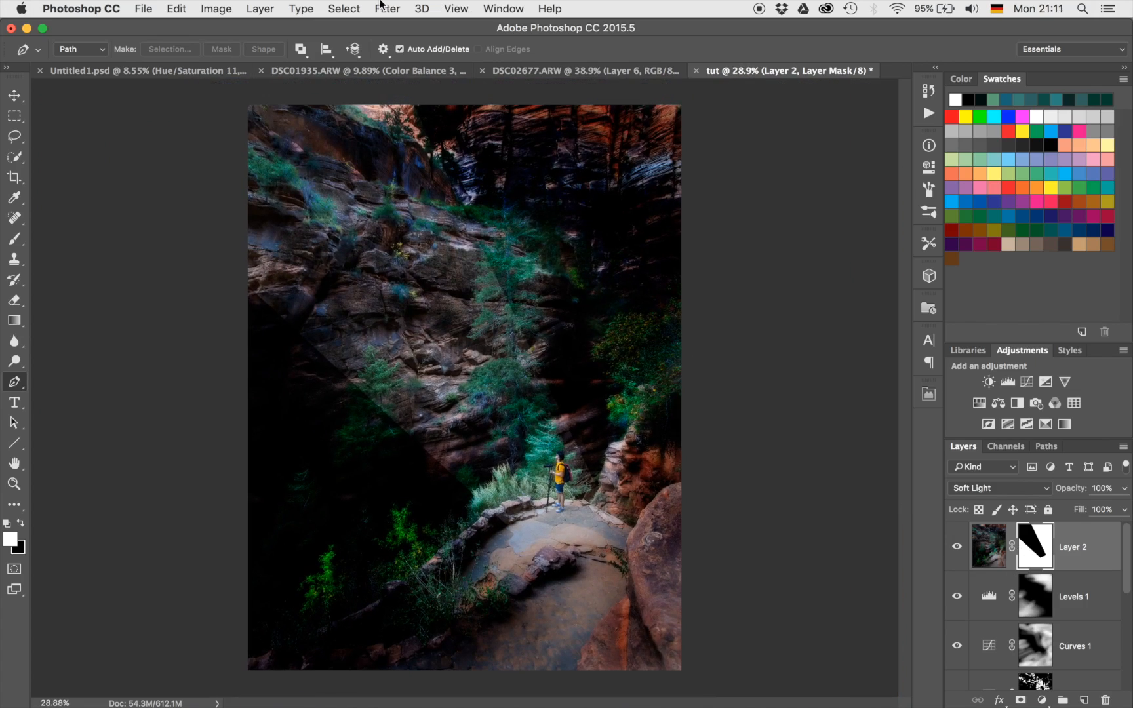
# Soften the Soft Light layer's beam mask with a Gaussian Blur of 459.1 pixels radius.
pyautogui.click(382, 8)
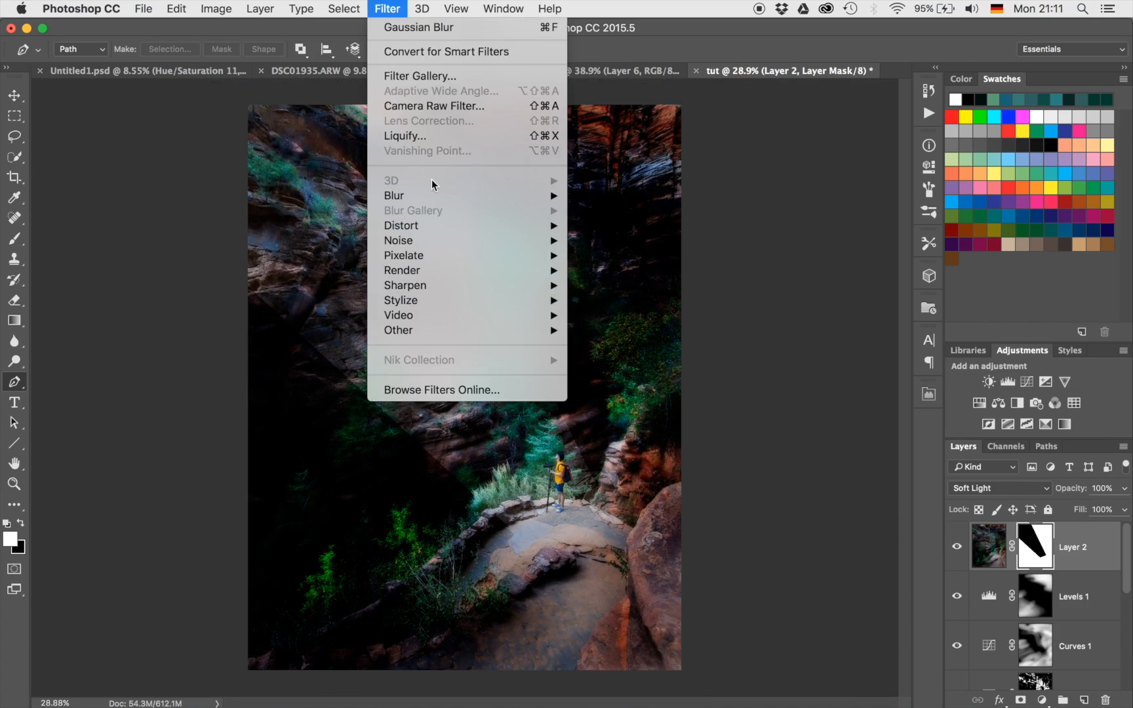
pyautogui.moveTo(431, 201)
pyautogui.click(600, 257)
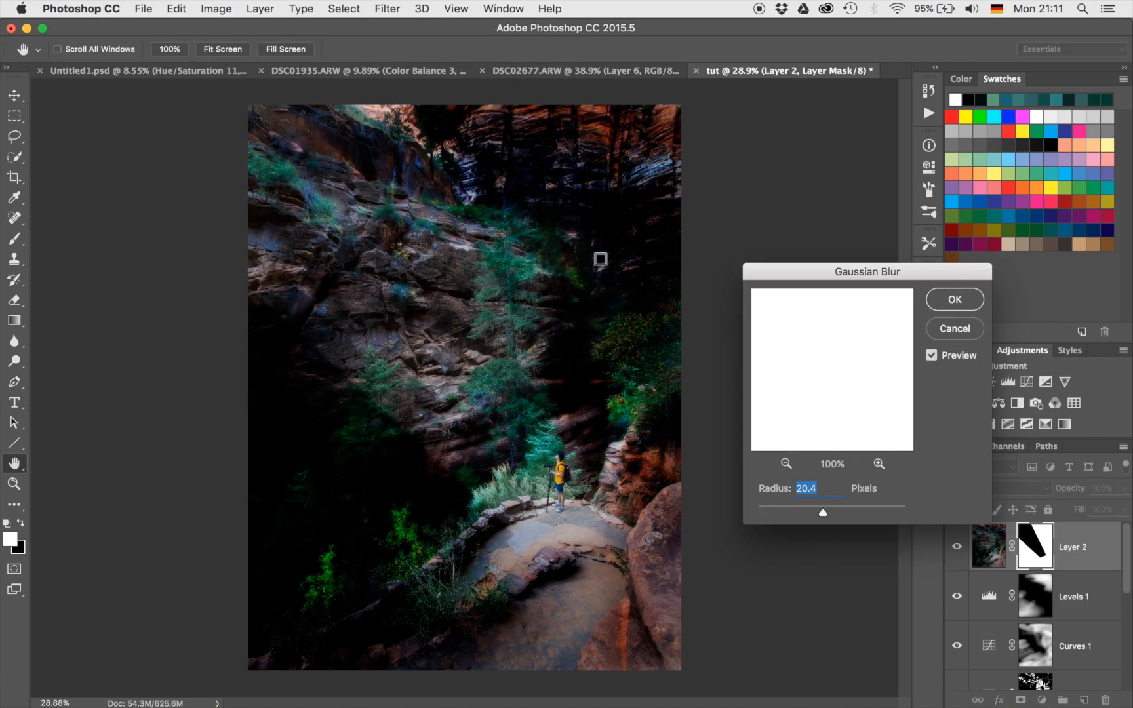
pyautogui.click(860, 507)
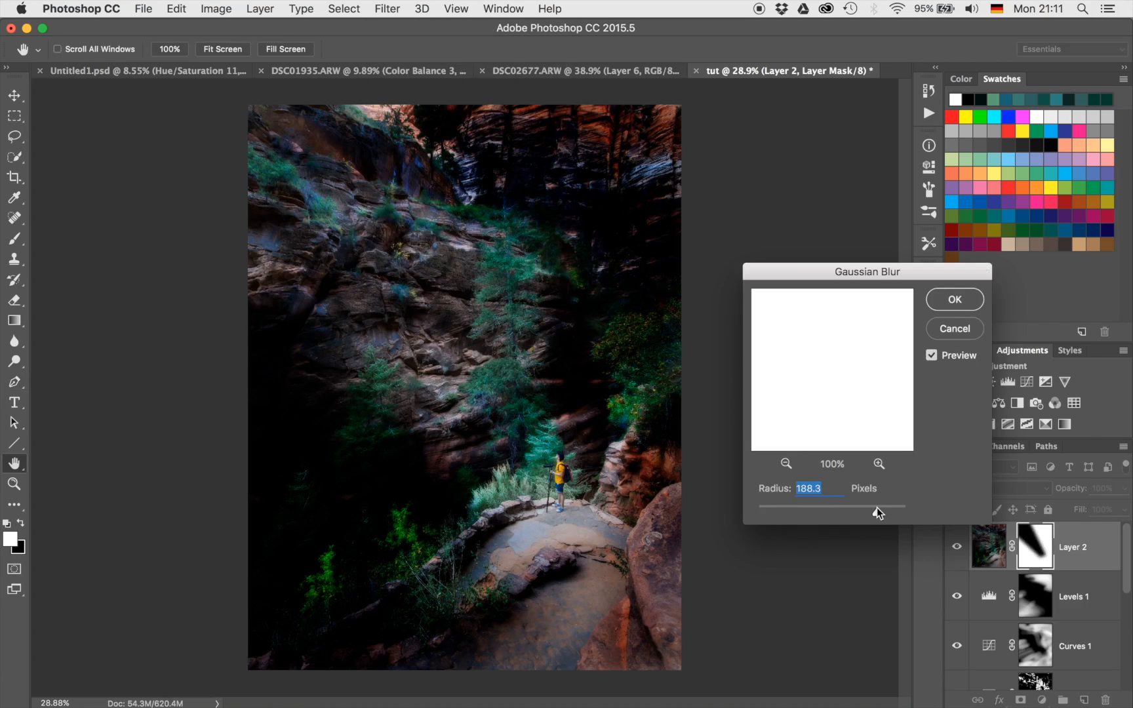
pyautogui.moveTo(876, 507)
pyautogui.mouseDown()
pyautogui.moveTo(900, 505)
pyautogui.moveTo(887, 508)
pyautogui.mouseUp()
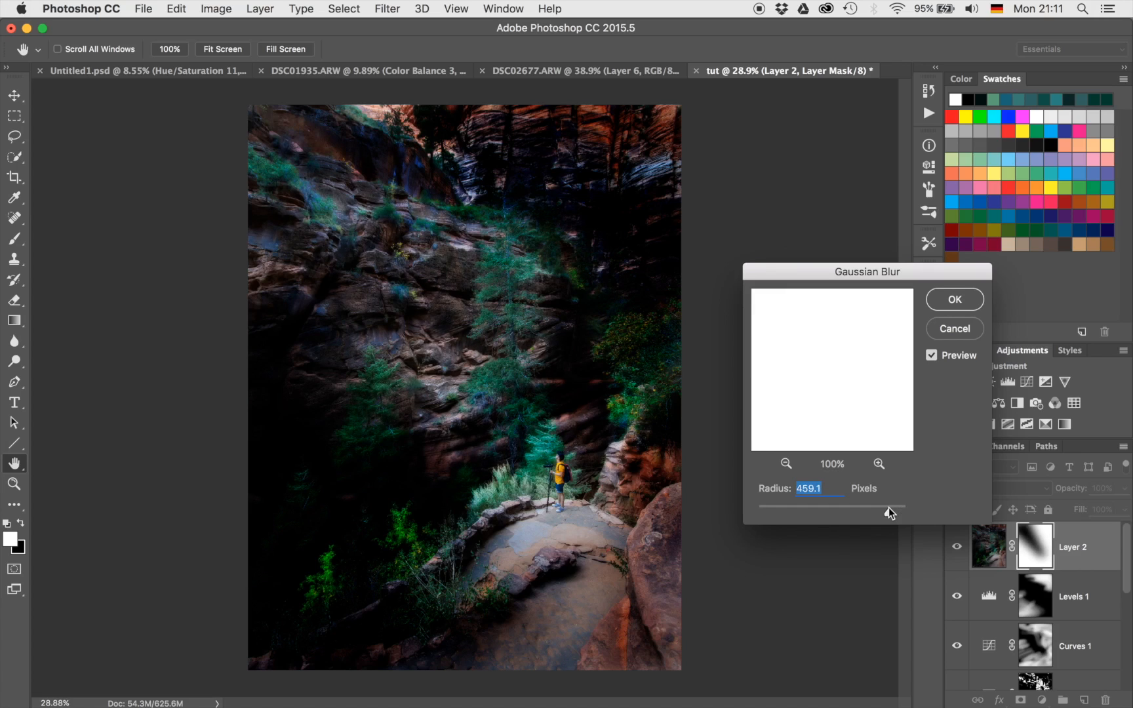
pyautogui.click(954, 301)
# Compare the photo with the masked Soft Light layer hidden and shown.
pyautogui.click(957, 551)
pyautogui.click(956, 551)
pyautogui.click(956, 551)
pyautogui.click(957, 550)
pyautogui.click(957, 552)
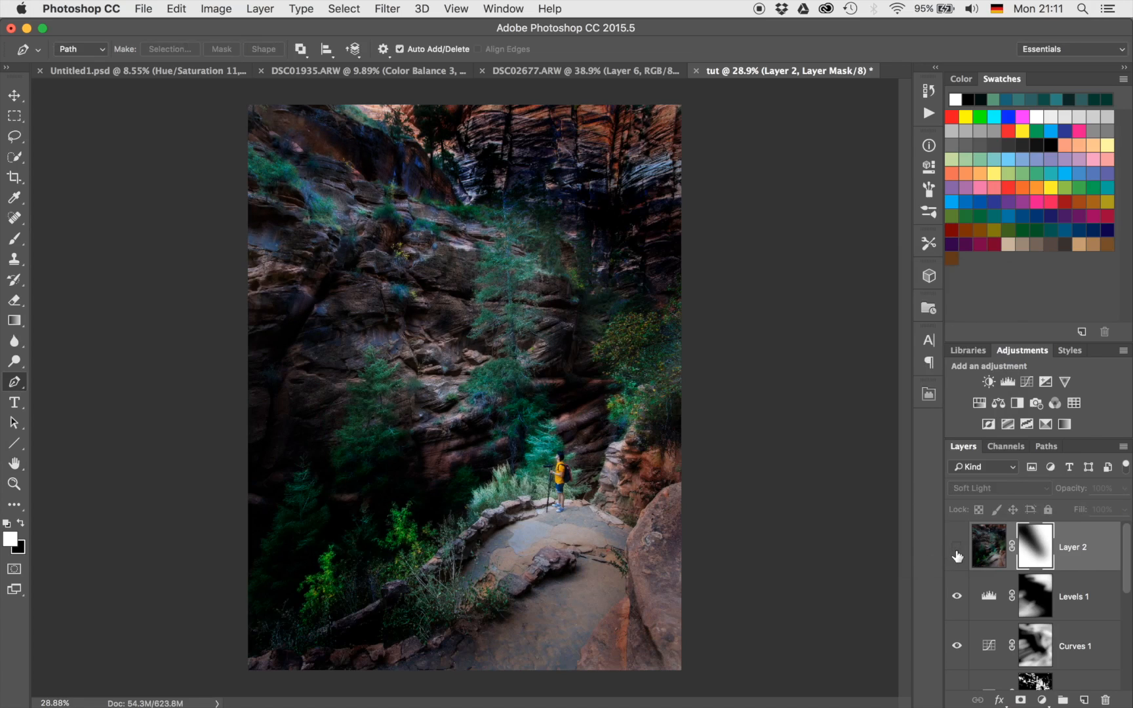
# Toggle the Soft Light layer's visibility again to judge the light beam and the surrounding darkening.
pyautogui.click(956, 552)
pyautogui.click(956, 553)
pyautogui.click(957, 553)
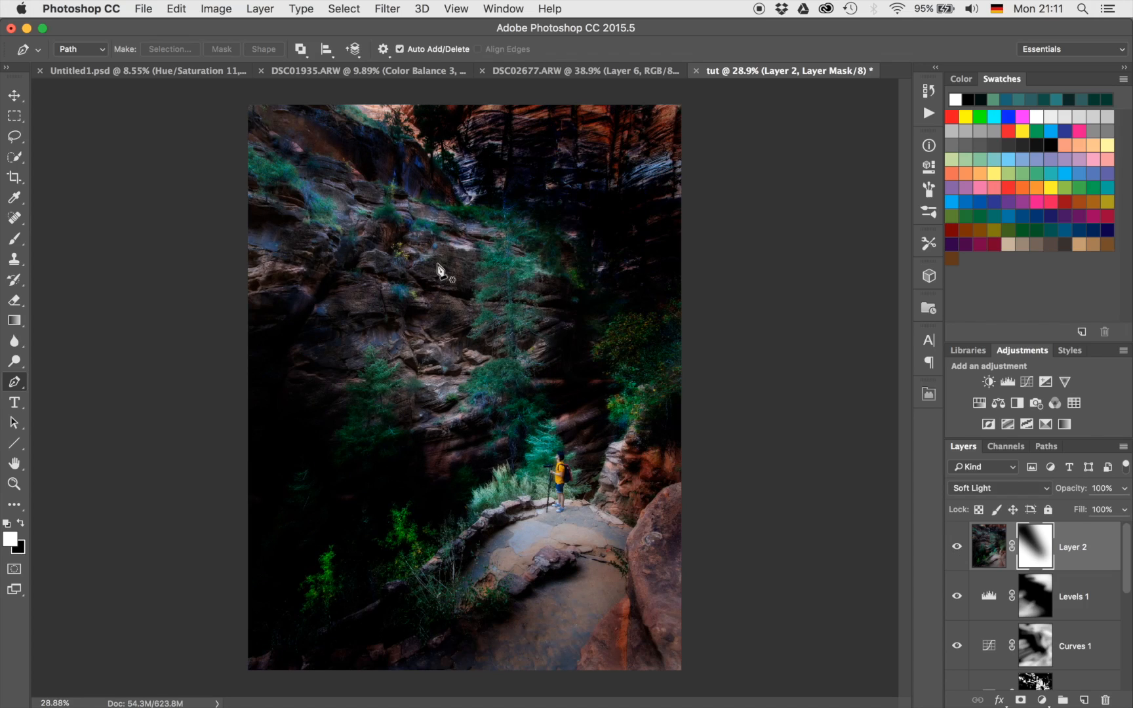
pyautogui.click(956, 551)
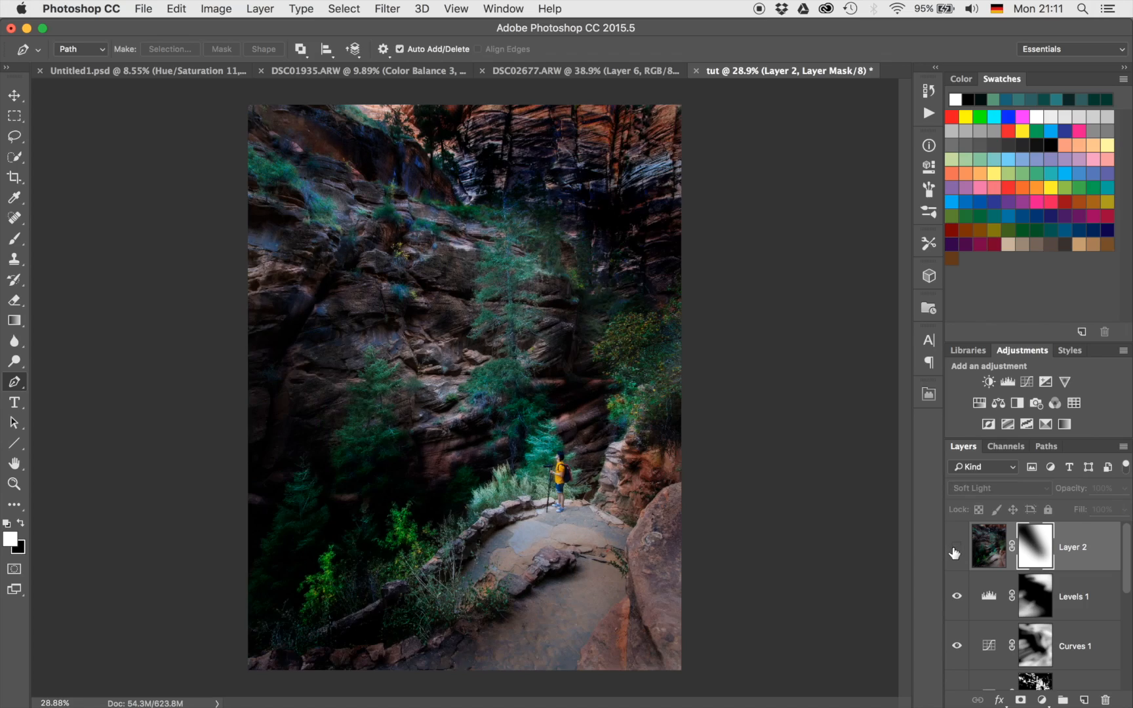
pyautogui.click(955, 551)
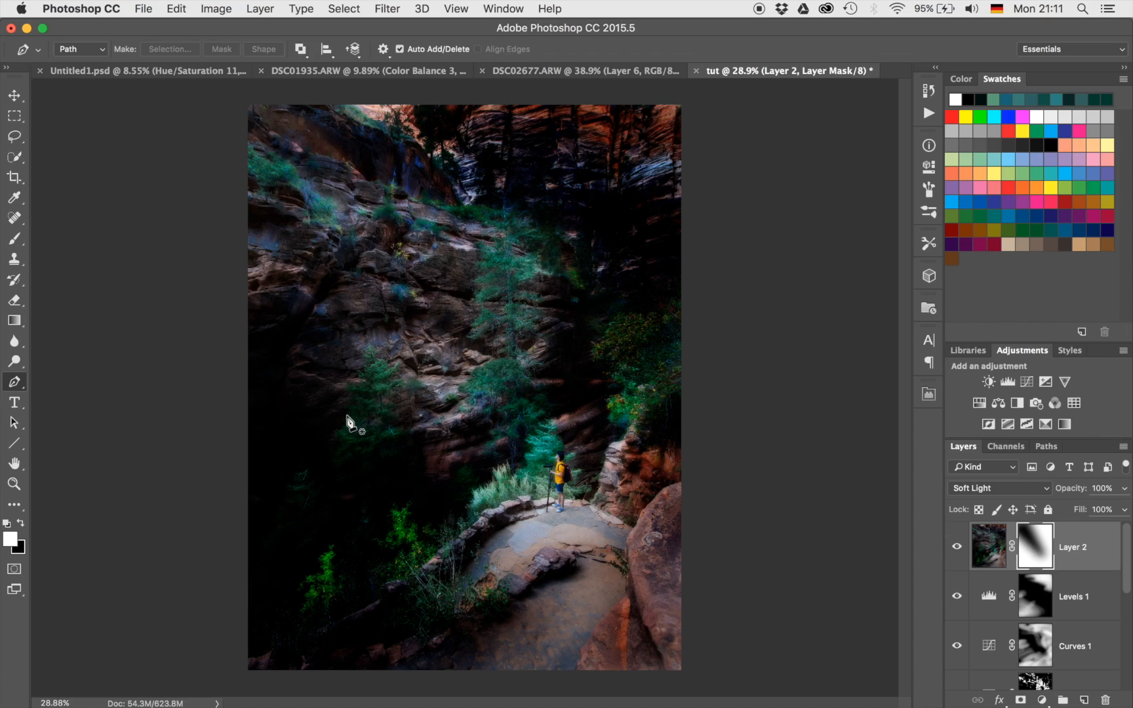
# Paint black on the Soft Light layer's mask with a soft 1013-pixel brush at 10% opacity to bring back detail in overly dark areas.
pyautogui.press('b')
pyautogui.moveTo(315, 446); pyautogui.dragTo(350, 442)
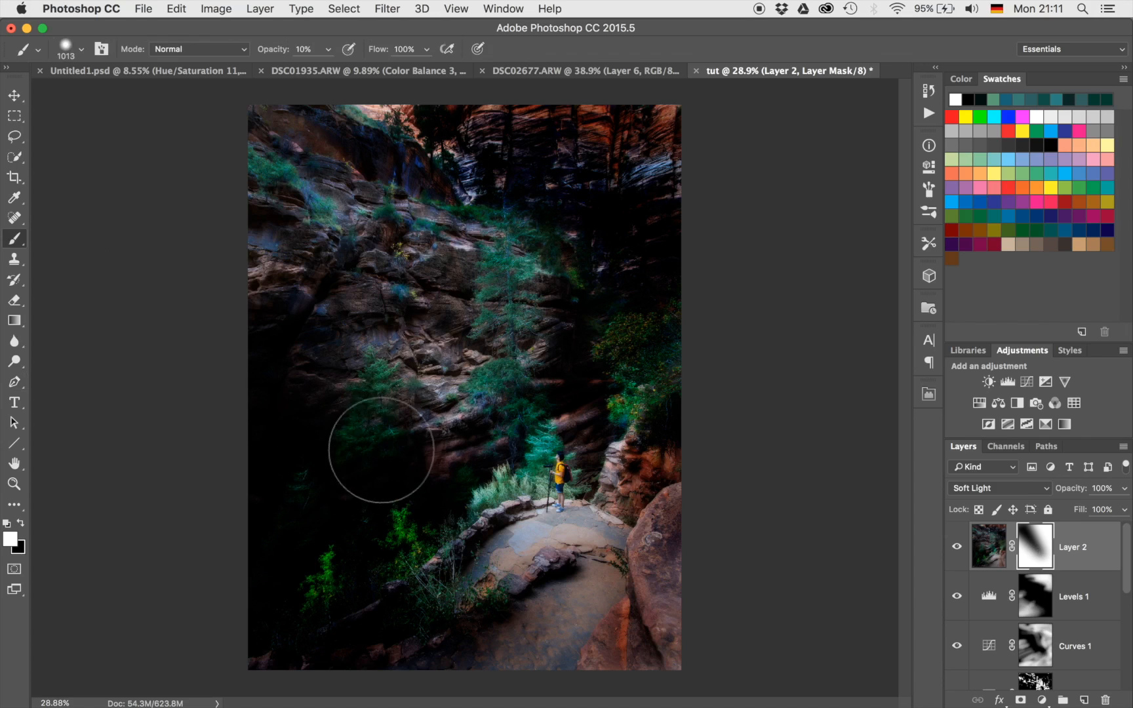
pyautogui.click(18, 526)
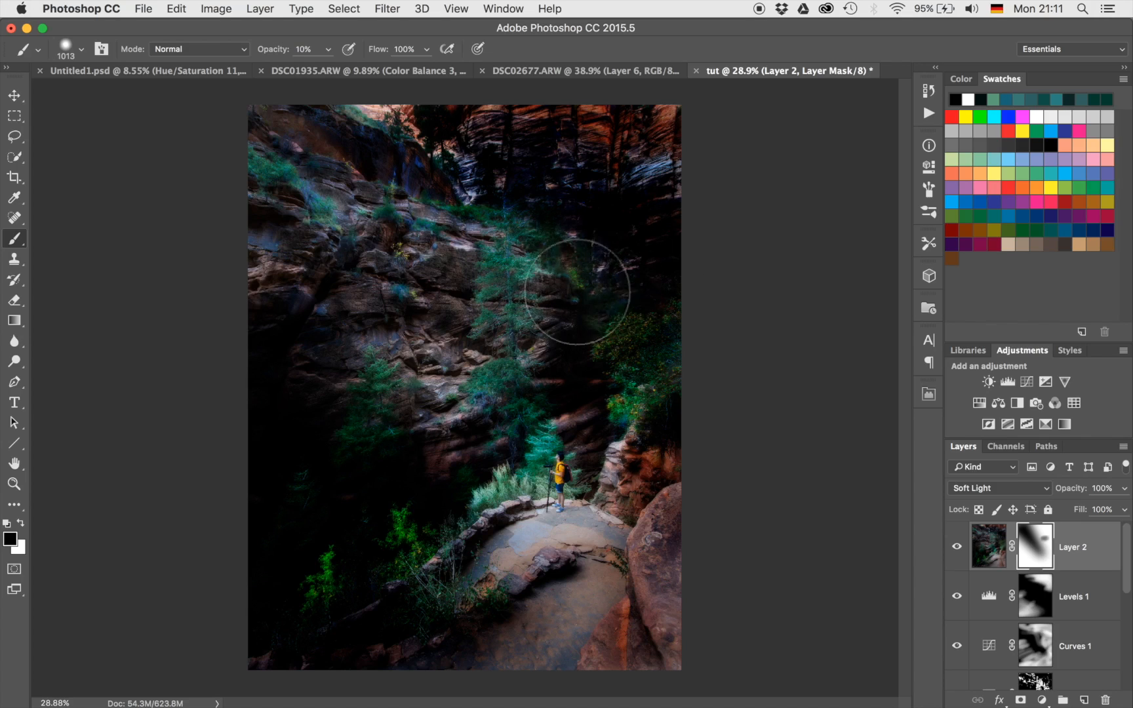
pyautogui.moveTo(348, 667)
pyautogui.mouseDown()
pyautogui.moveTo(478, 614)
pyautogui.moveTo(253, 690)
pyautogui.moveTo(447, 599)
pyautogui.moveTo(328, 670)
pyautogui.moveTo(354, 625)
pyautogui.moveTo(375, 682)
pyautogui.moveTo(454, 621)
pyautogui.moveTo(266, 670)
pyautogui.moveTo(253, 640)
pyautogui.moveTo(304, 657)
pyautogui.moveTo(289, 672)
pyautogui.moveTo(269, 665)
pyautogui.moveTo(425, 640)
pyautogui.moveTo(328, 659)
pyautogui.moveTo(472, 618)
pyautogui.mouseUp()
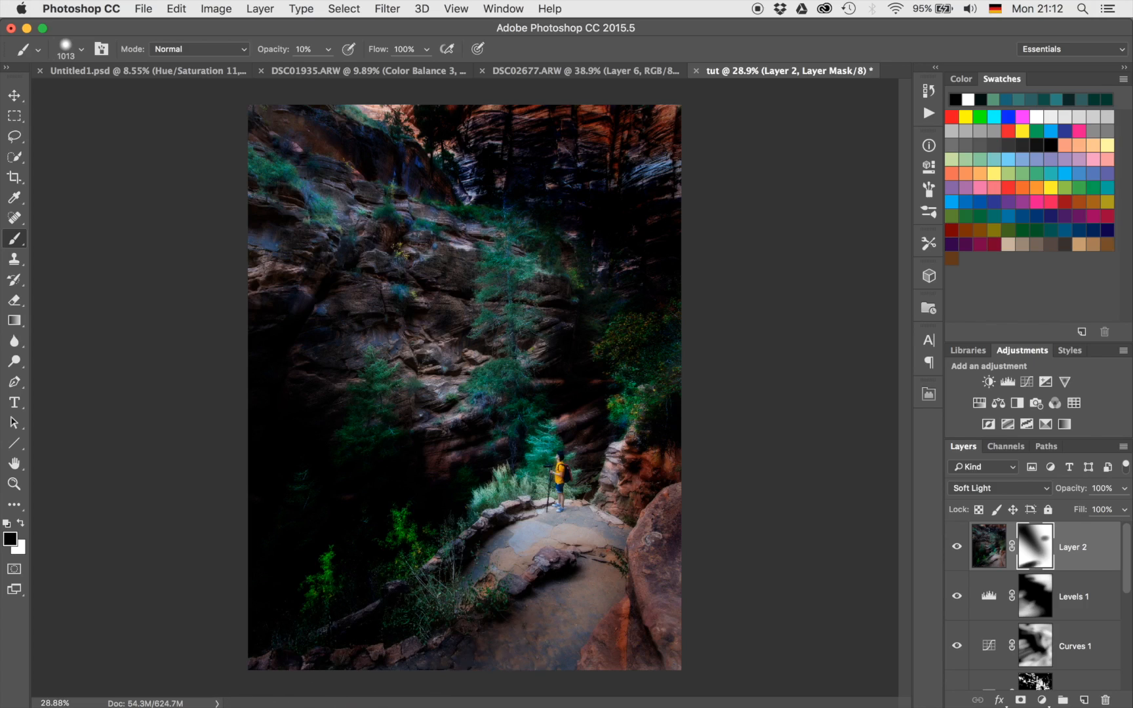
pyautogui.click(216, 702)
pyautogui.click(341, 651)
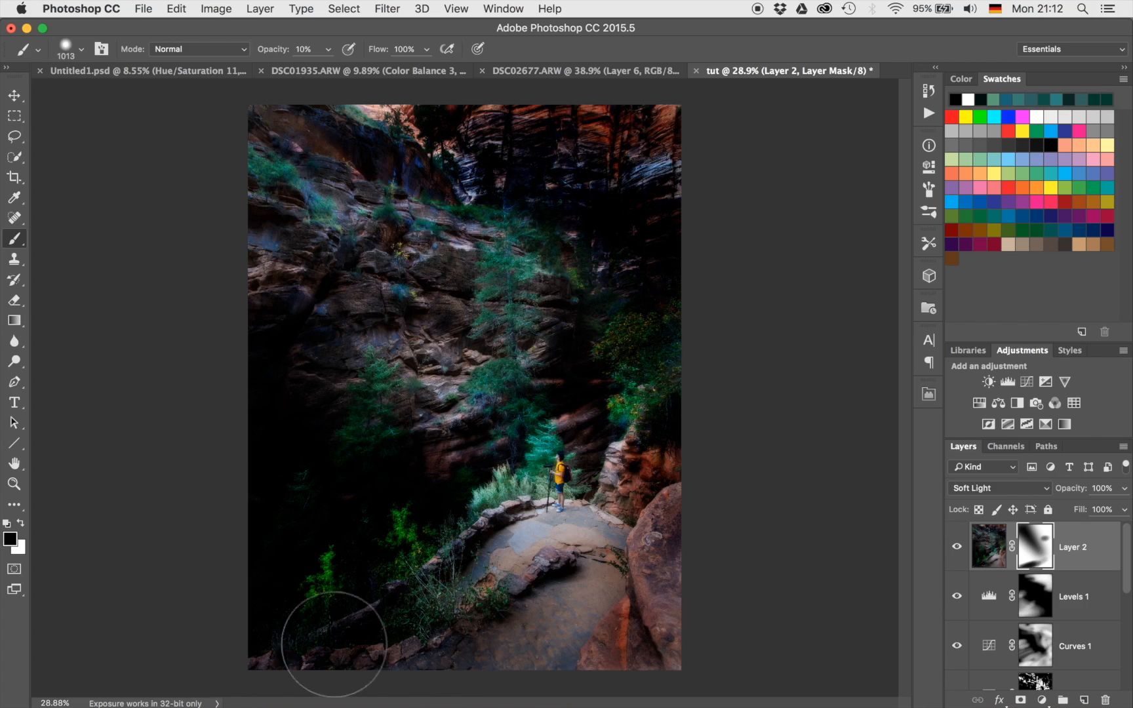
pyautogui.click(199, 703)
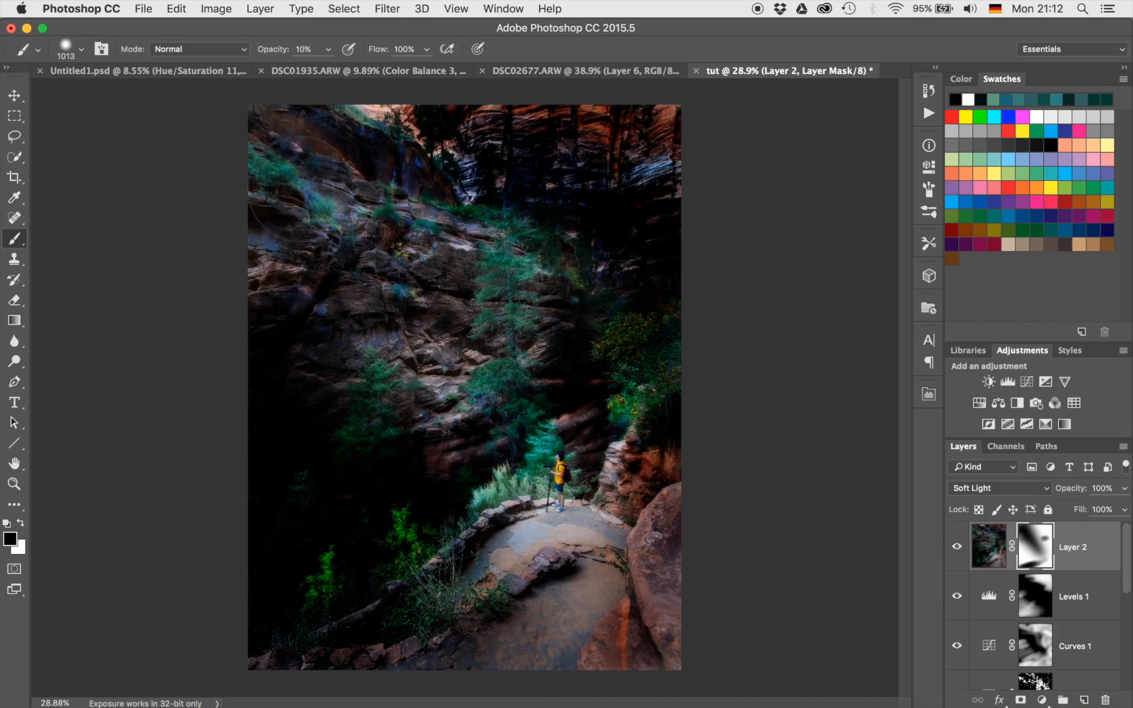
pyautogui.moveTo(405, 194); pyautogui.dragTo(258, 212)
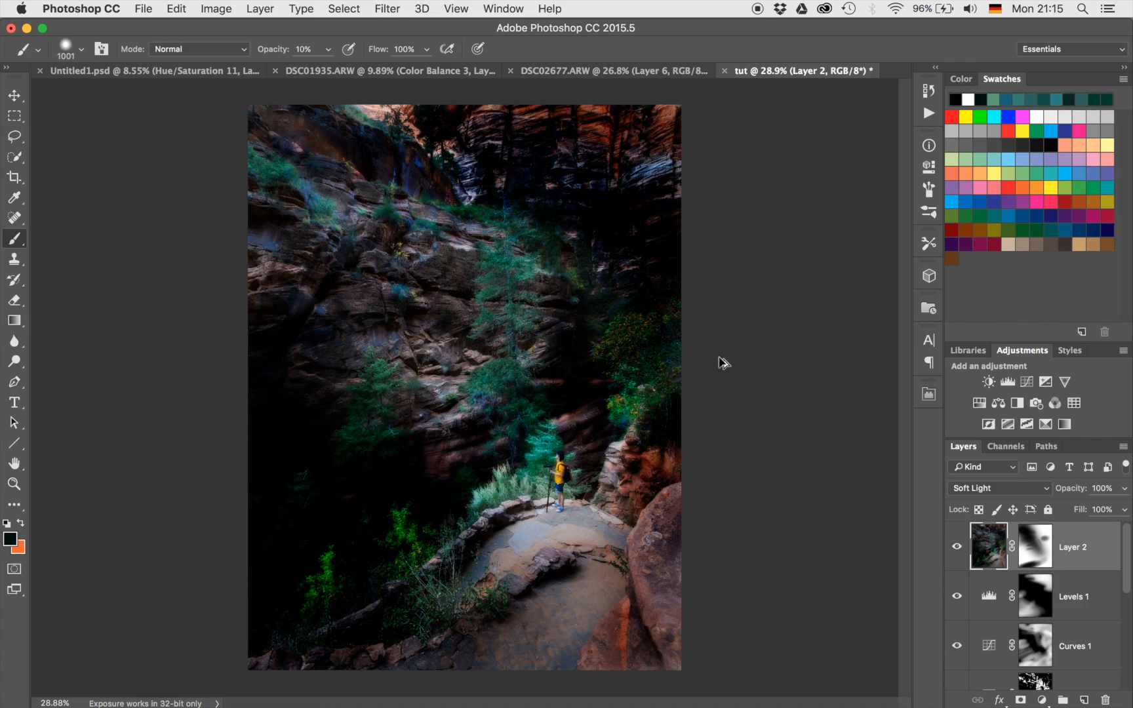
# Stamp all visible layers into a new layer and apply Color Efex Pro 4 Bi-Color Filters to it at about 22% opacity.
pyautogui.press('alt+shift+super+e')
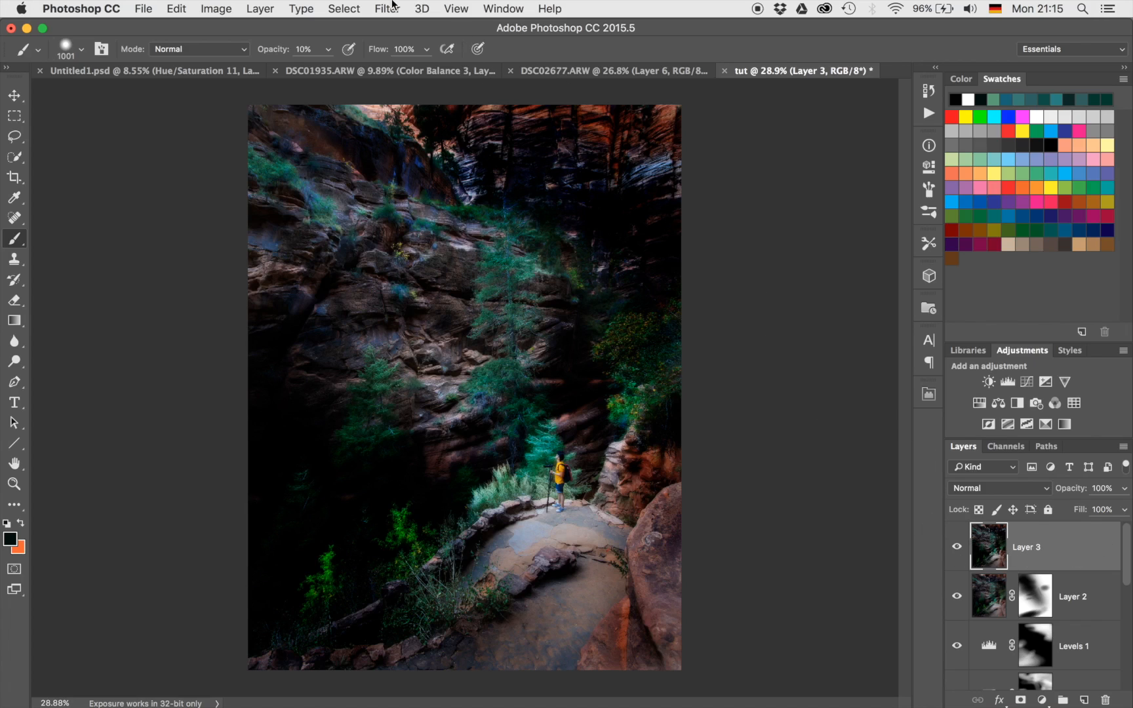
pyautogui.click(393, 6)
pyautogui.moveTo(425, 363)
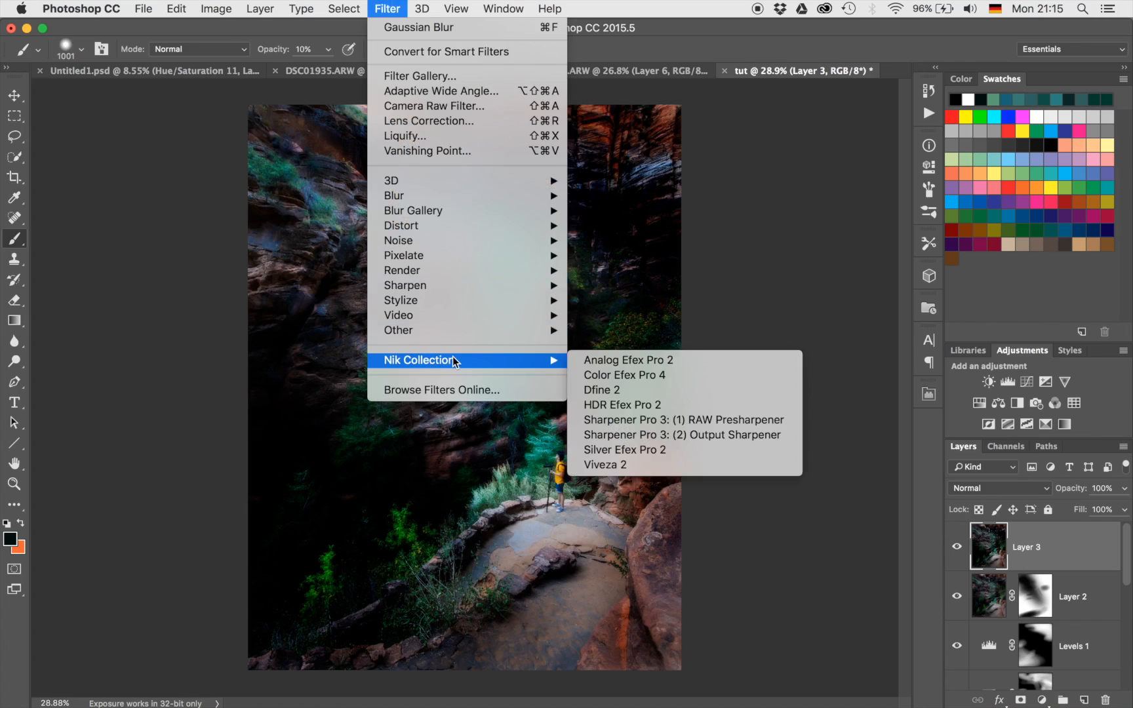
pyautogui.click(617, 374)
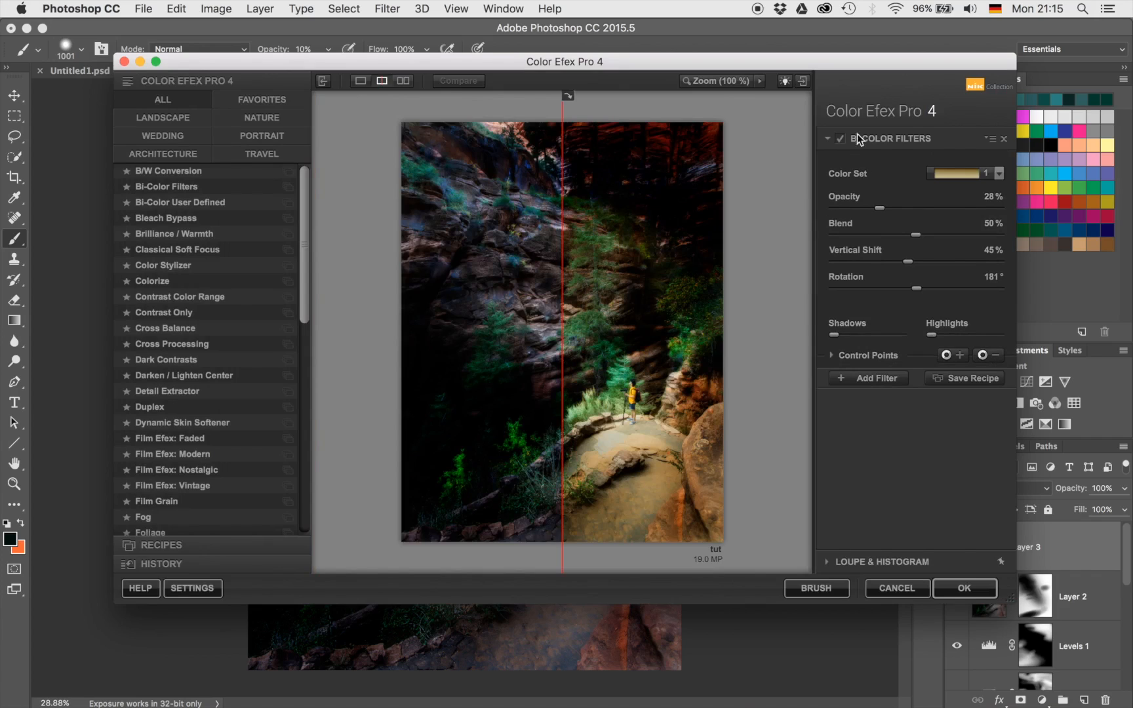
pyautogui.moveTo(561, 249); pyautogui.dragTo(359, 304)
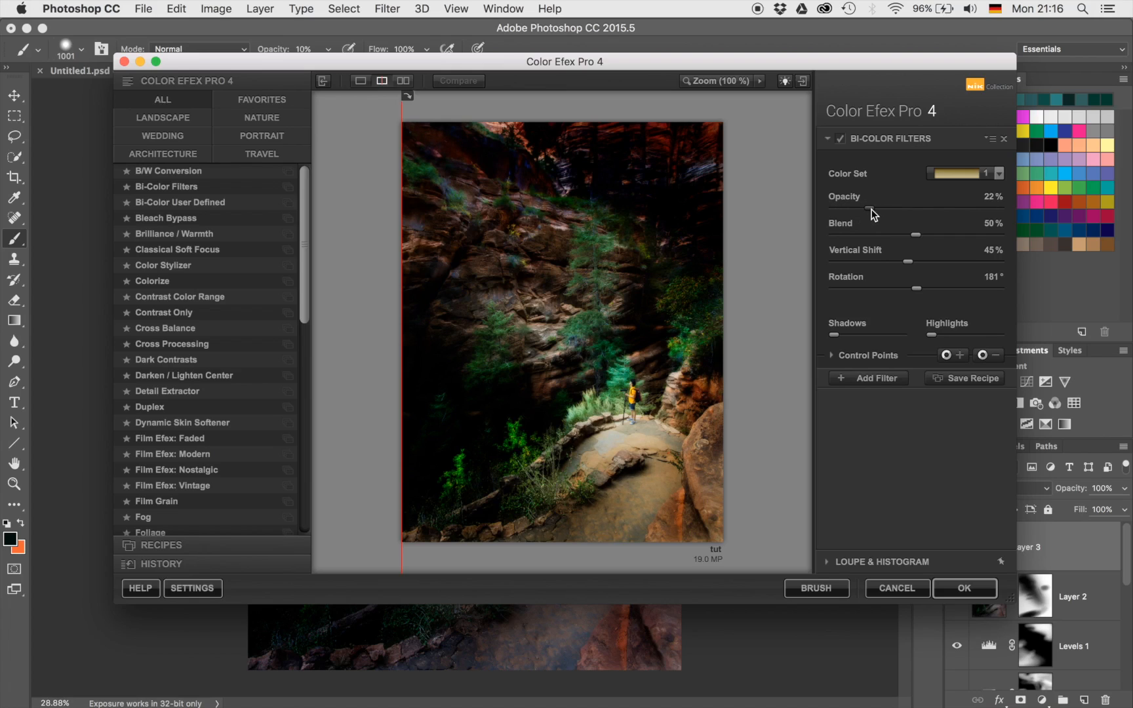
pyautogui.moveTo(870, 209)
pyautogui.mouseDown()
pyautogui.moveTo(845, 210)
pyautogui.moveTo(868, 213)
pyautogui.mouseUp()
pyautogui.click(963, 588)
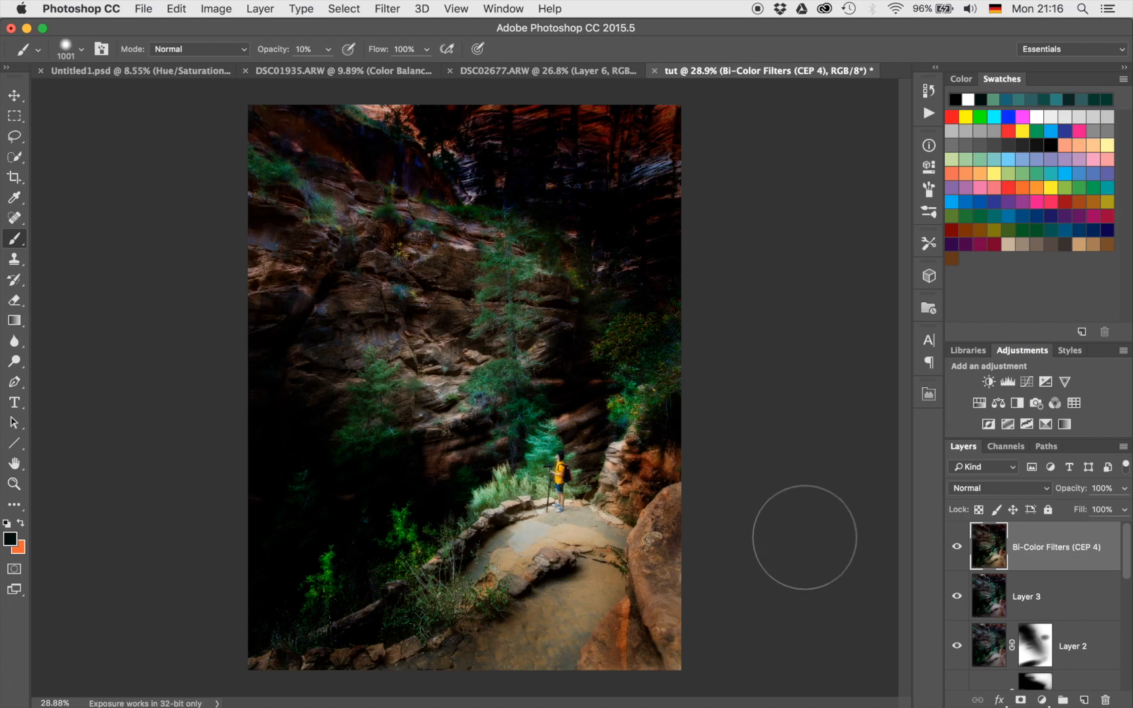
# Compare the photo with the Bi-Color Filters layer hidden and shown.
pyautogui.click(955, 546)
pyautogui.click(954, 546)
pyautogui.click(954, 546)
pyautogui.click(954, 546)
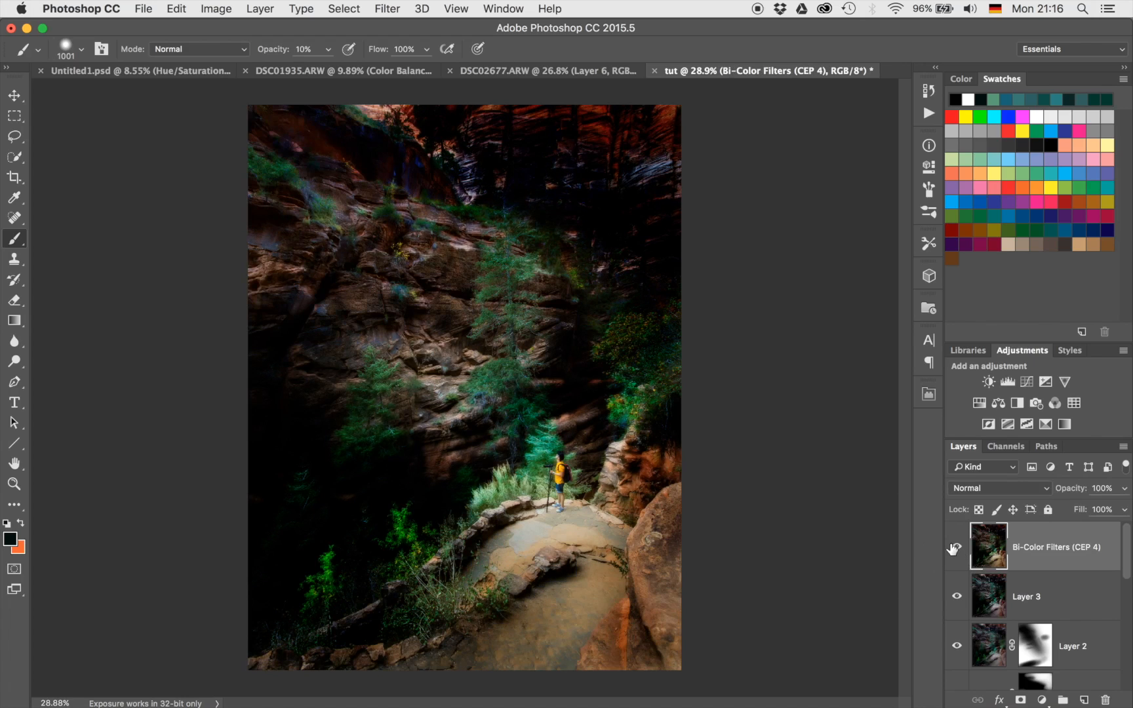
pyautogui.click(955, 547)
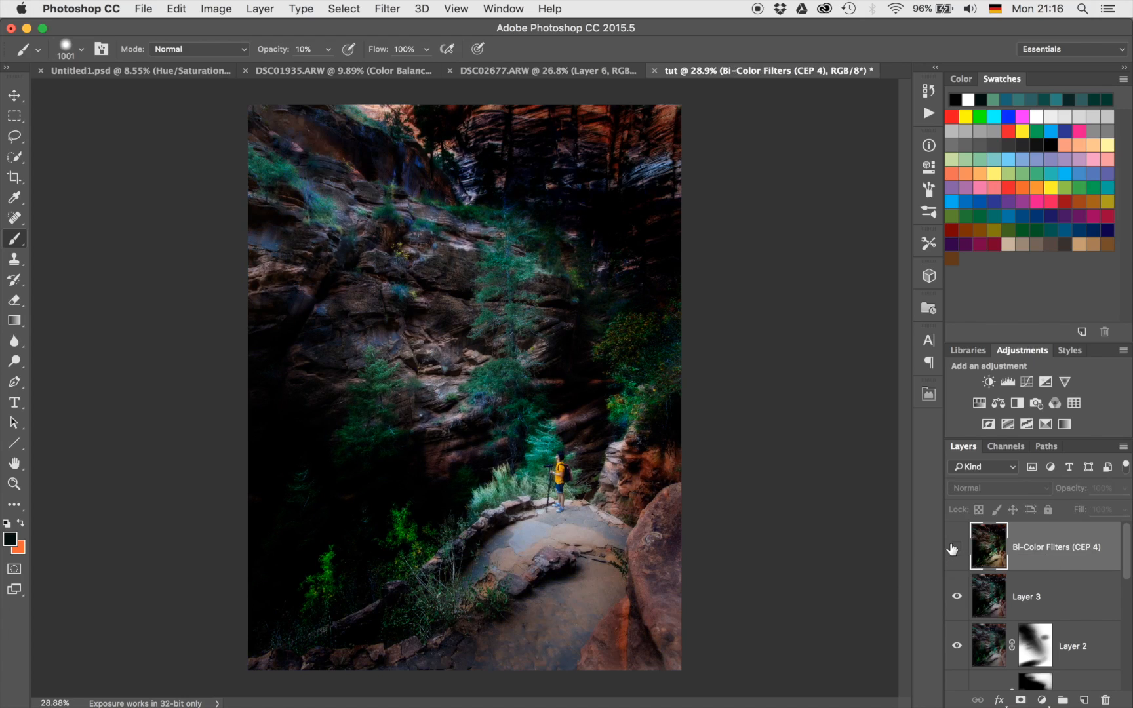
pyautogui.click(954, 546)
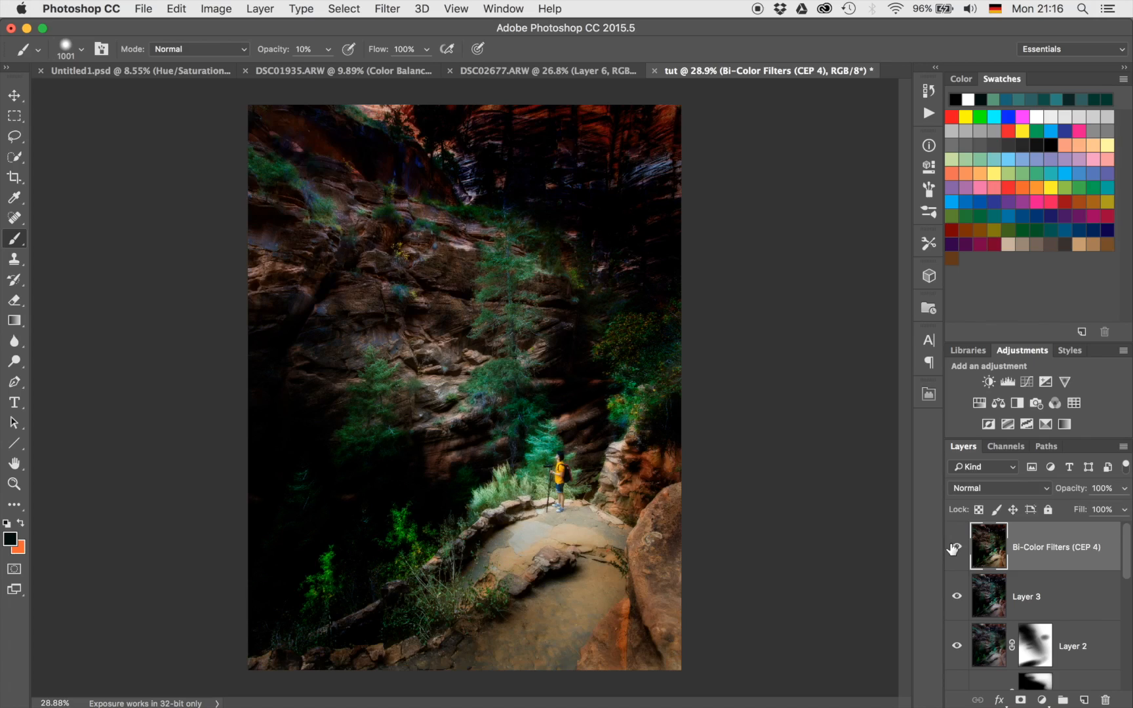
# Add a layer mask to the Bi-Color Filters layer and paint black over the hiker with a 132-pixel brush at 20% opacity.
pyautogui.click(1020, 699)
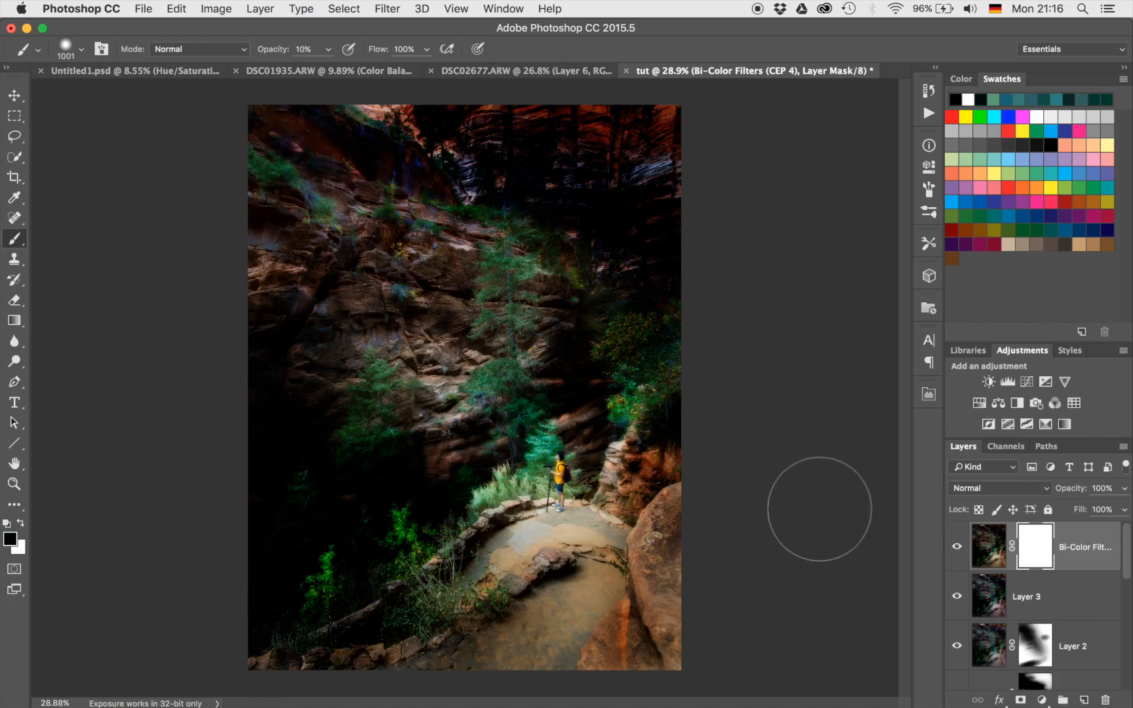
pyautogui.scroll(5, 577, 482)
pyautogui.scroll(5, 583, 496)
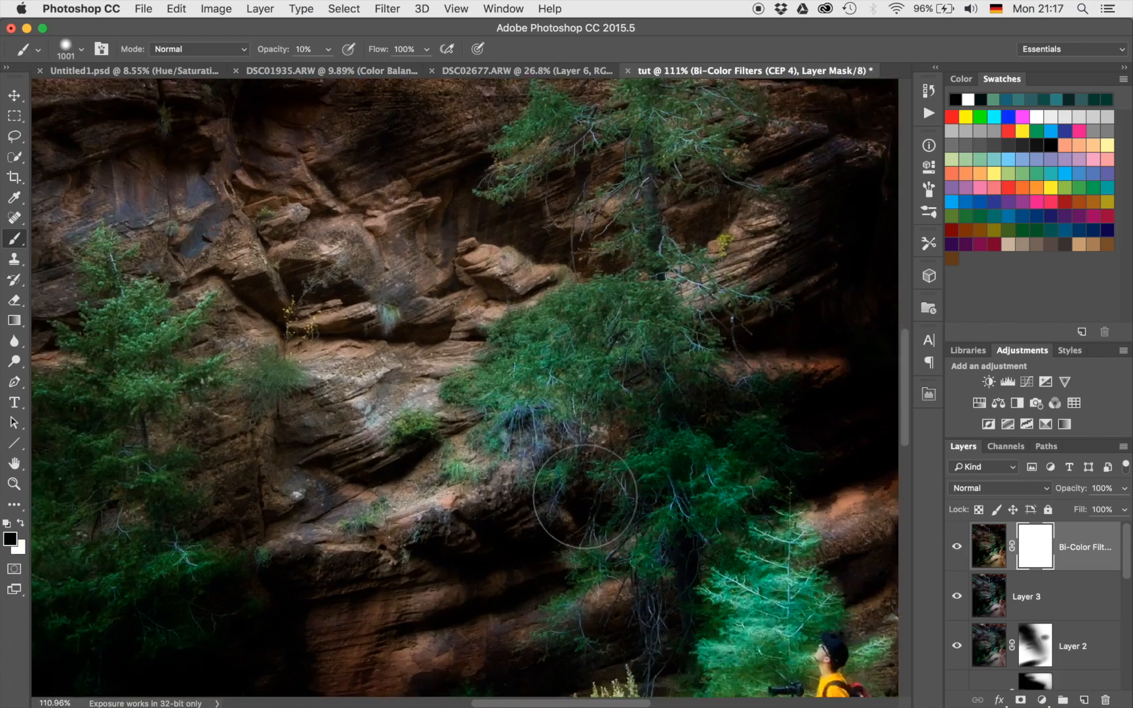
pyautogui.press('space')
pyautogui.moveTo(588, 369)
pyautogui.mouseDown()
pyautogui.moveTo(569, 374)
pyautogui.moveTo(226, 238)
pyautogui.mouseUp()
pyautogui.moveTo(563, 417); pyautogui.dragTo(570, 172)
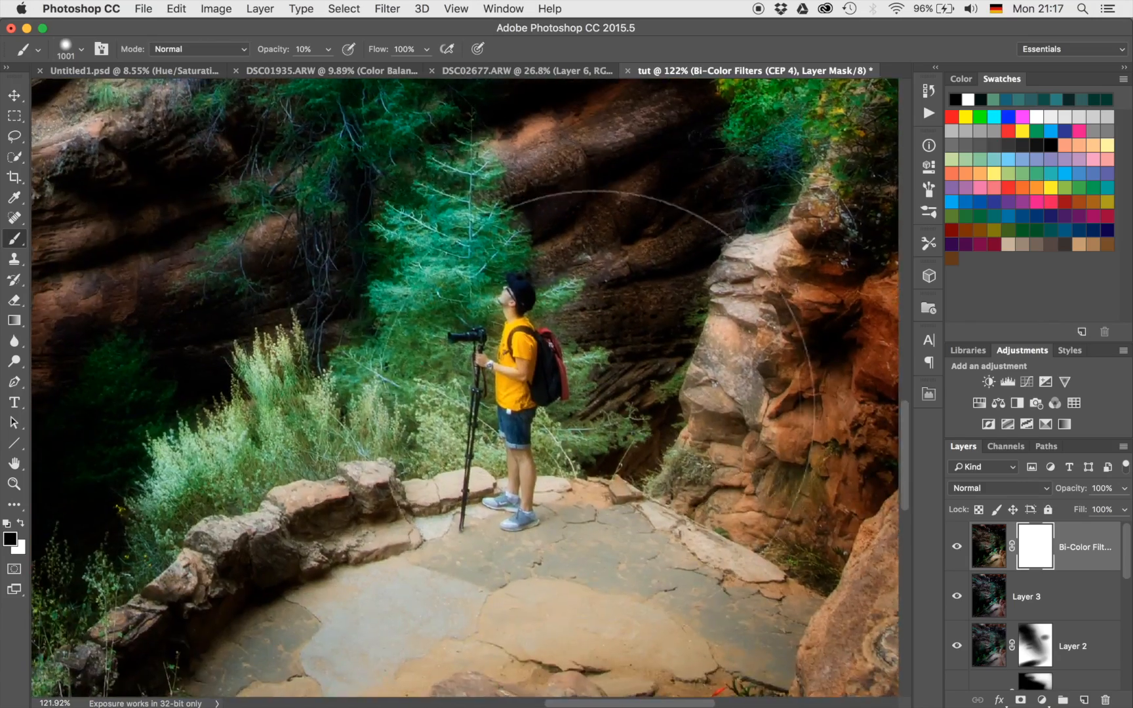
pyautogui.scroll(5, 566, 353)
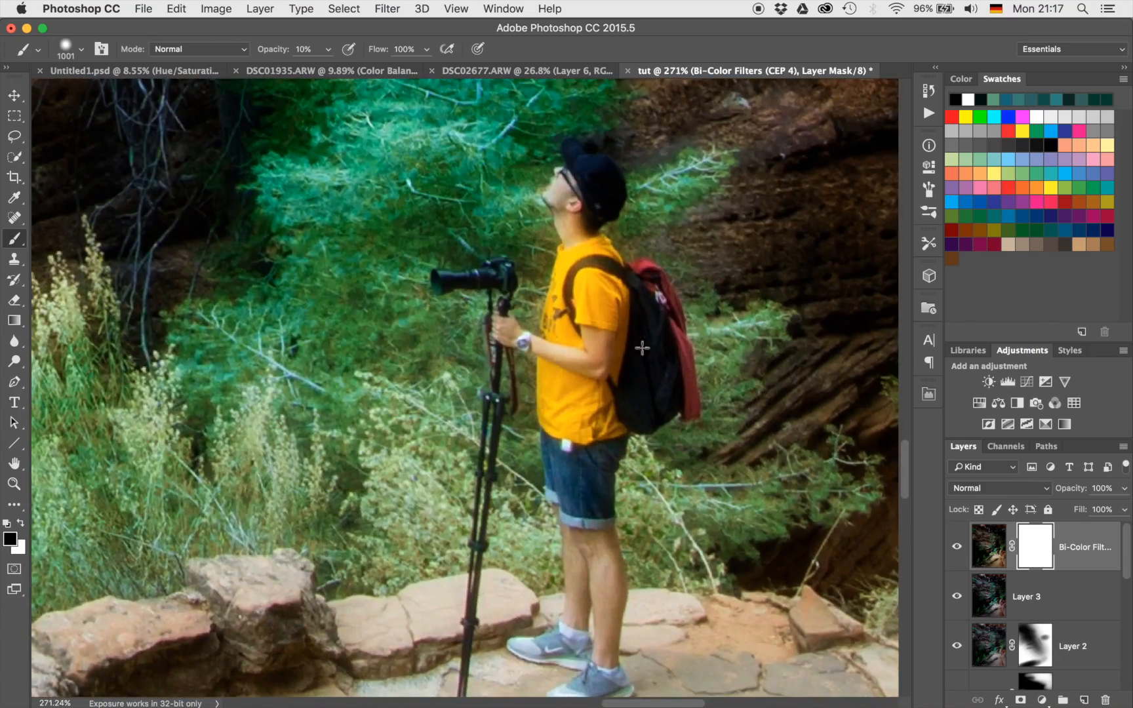
pyautogui.moveTo(735, 346); pyautogui.dragTo(537, 371)
pyautogui.moveTo(259, 409); pyautogui.dragTo(47, 384)
pyautogui.moveTo(575, 325); pyautogui.dragTo(322, 321)
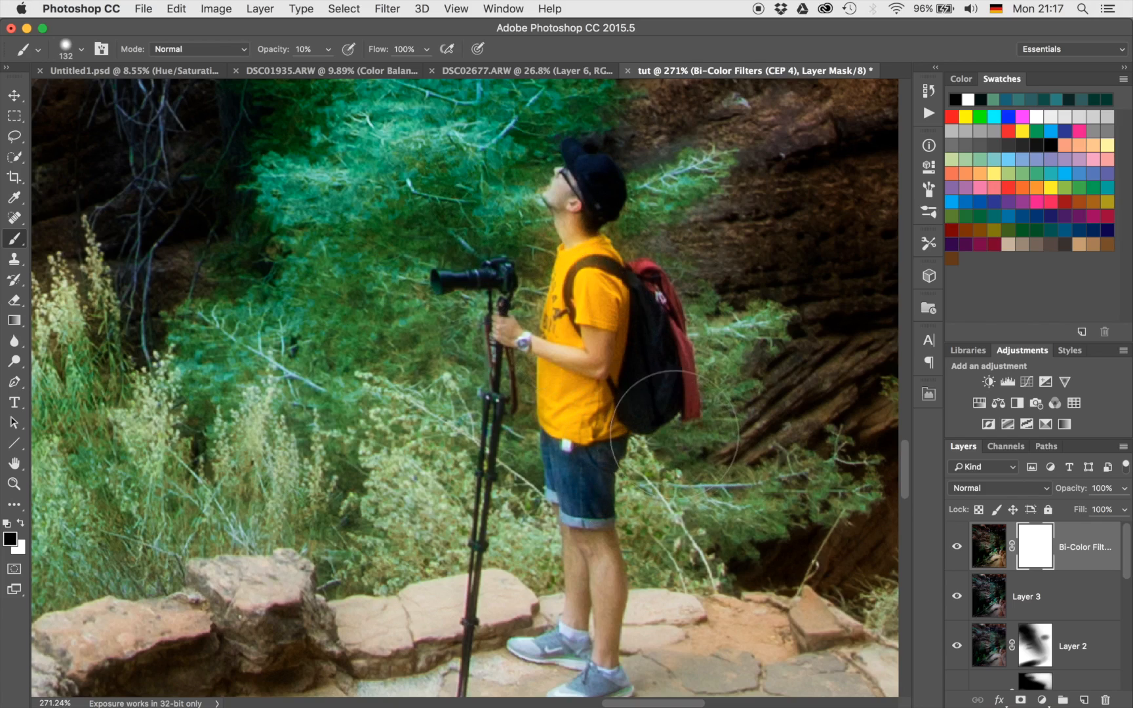
pyautogui.press('2')
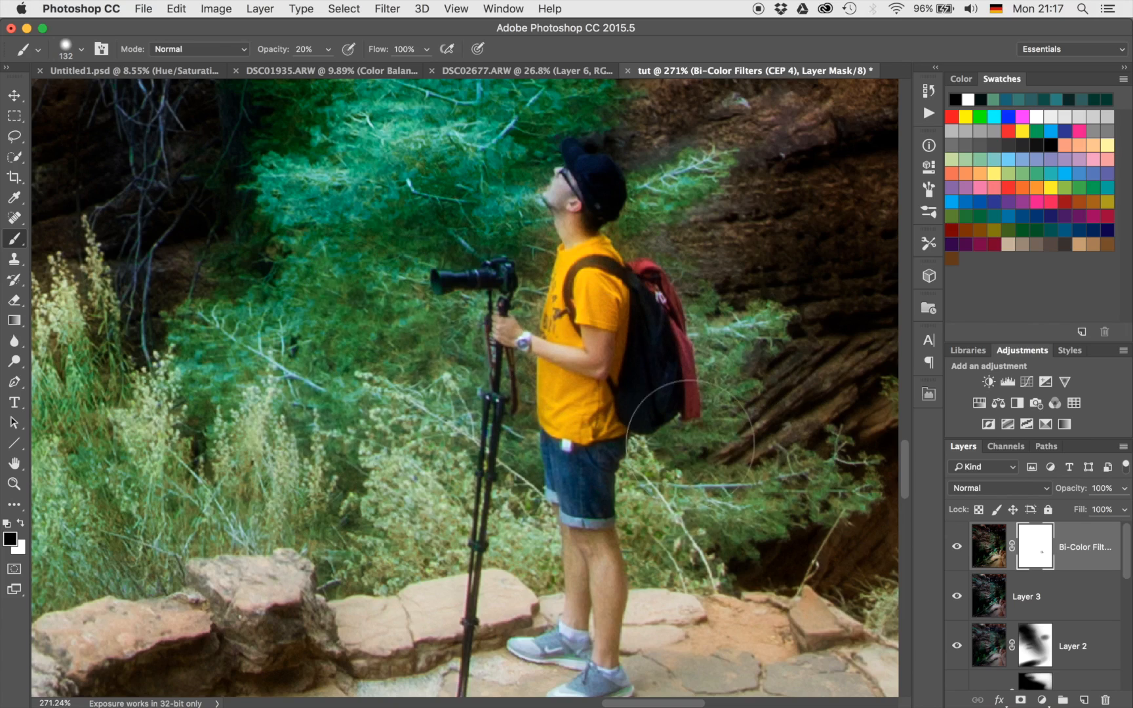
pyautogui.moveTo(482, 270); pyautogui.dragTo(560, 382)
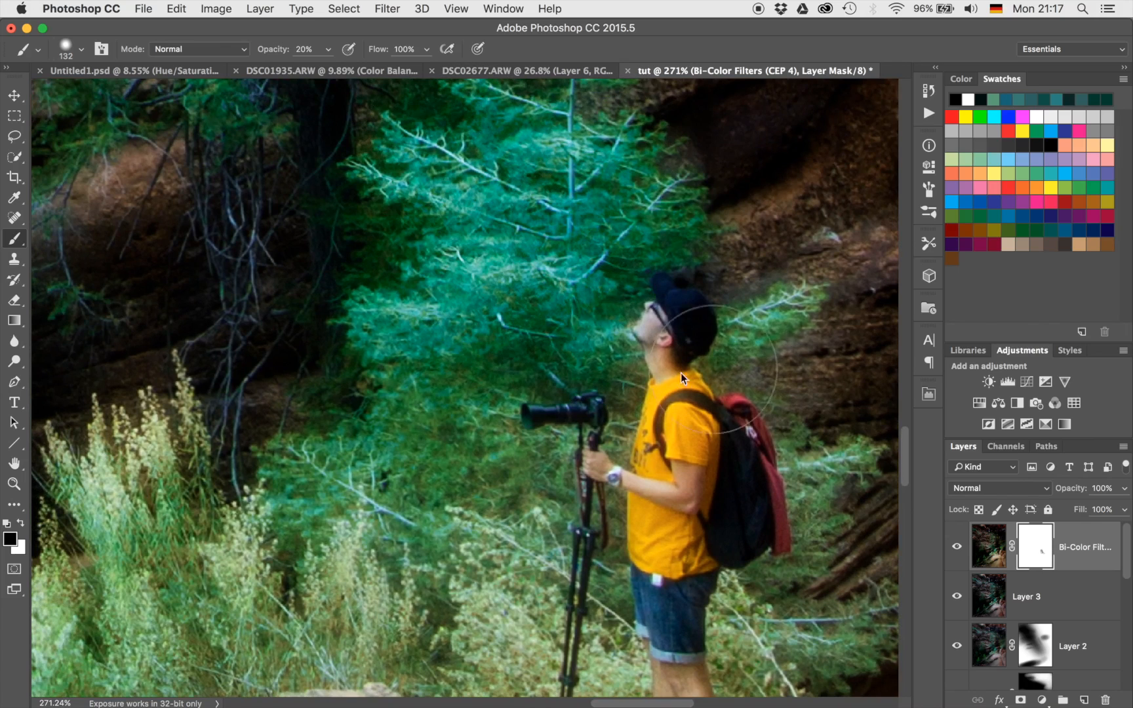
pyautogui.moveTo(760, 377); pyautogui.dragTo(652, 158)
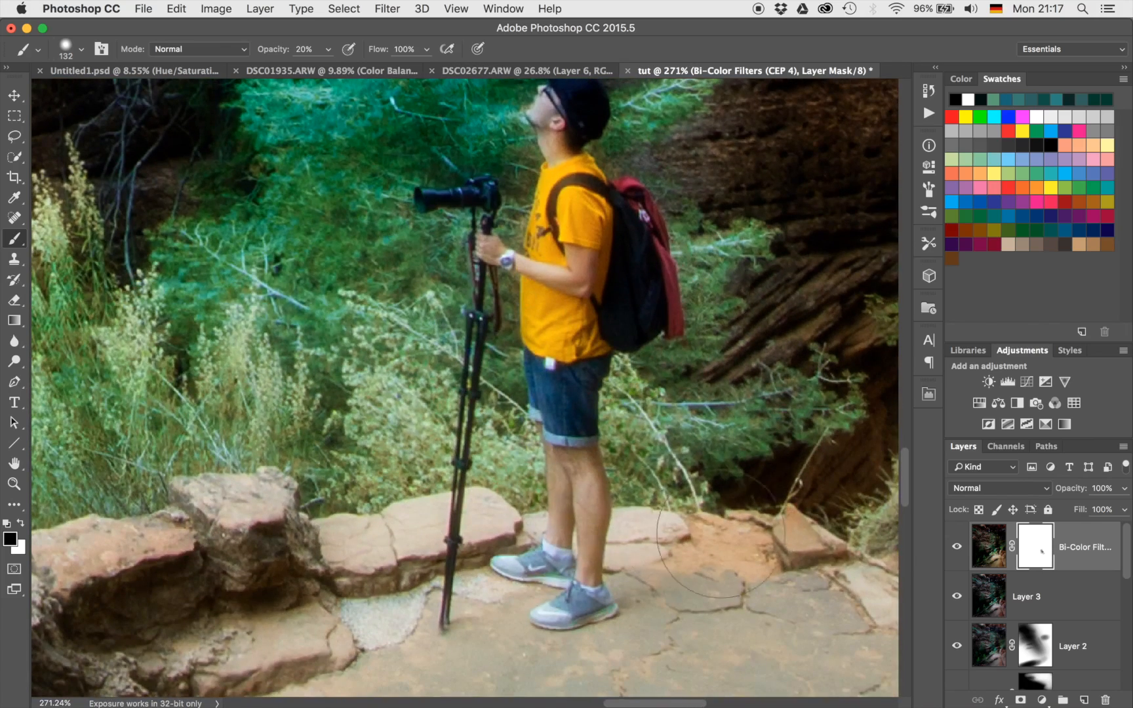
# Add a Hue/Saturation adjustment layer with Saturation -28 and invert its mask to hide the effect.
pyautogui.click(982, 401)
pyautogui.moveTo(759, 265); pyautogui.dragTo(742, 267)
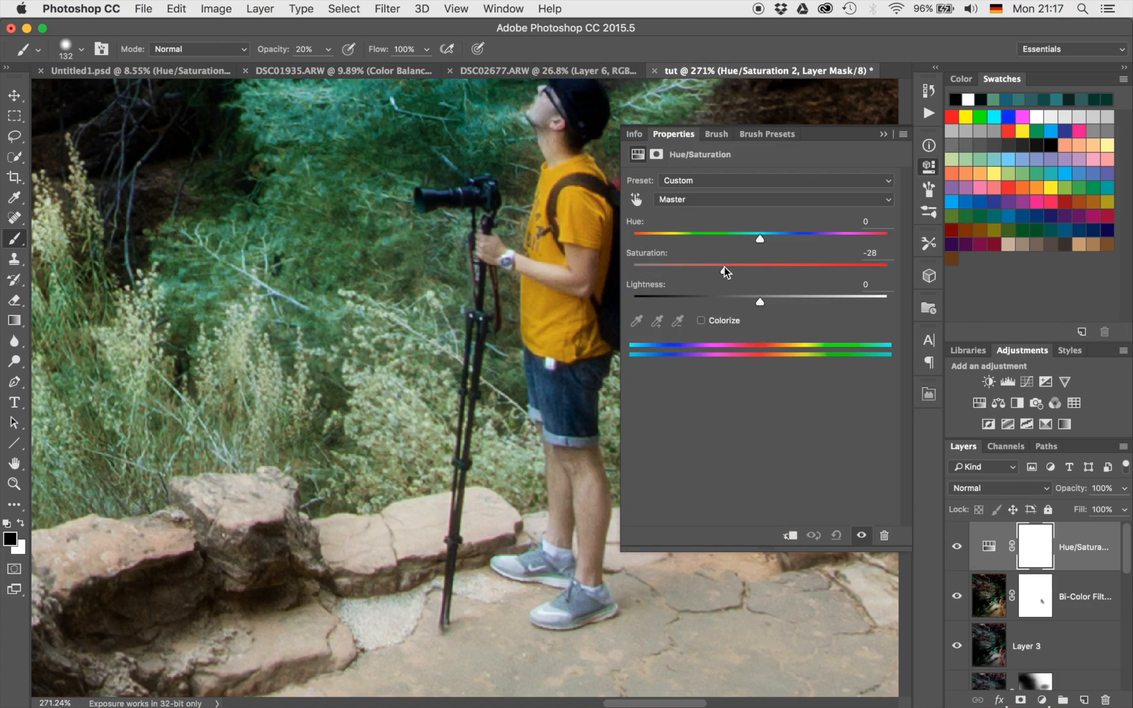
pyautogui.click(882, 134)
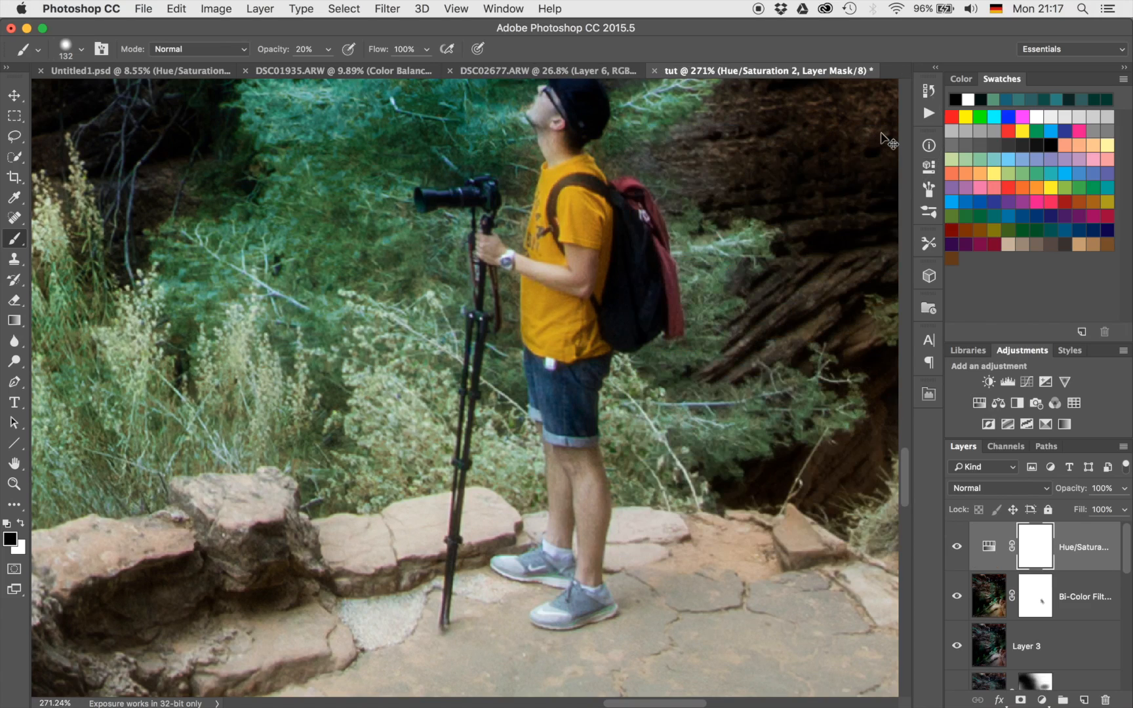
pyautogui.press('super+i')
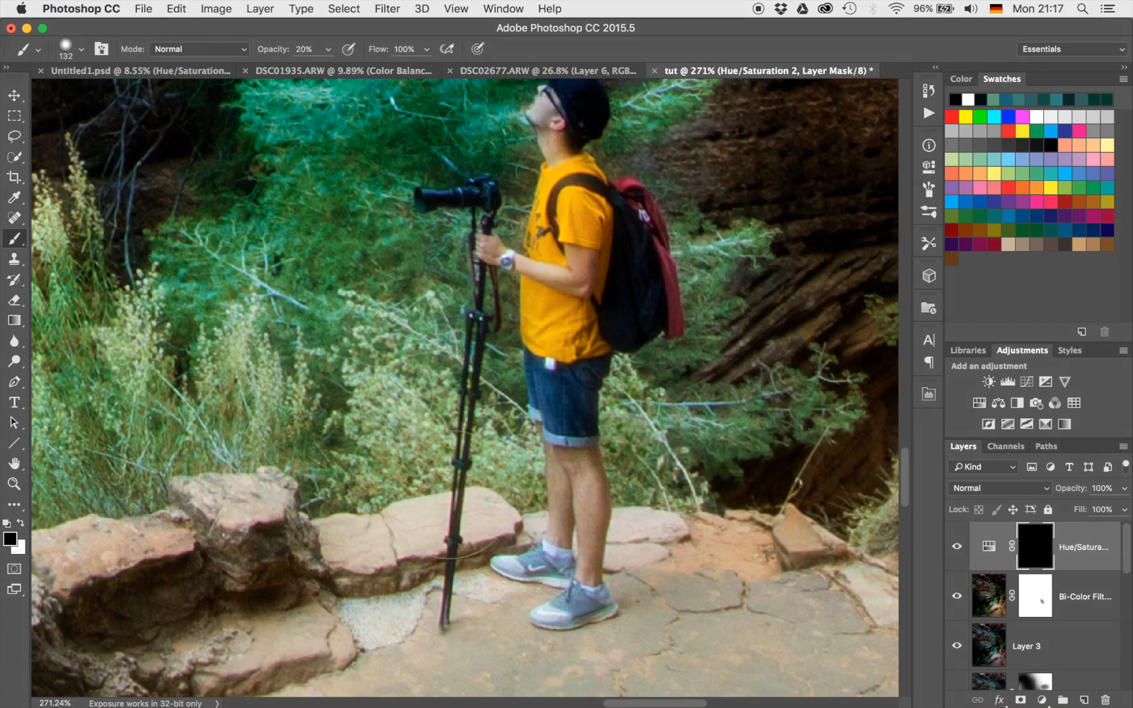
# Paint white over the hiker on the Hue/Saturation mask with an 81-pixel brush at 30% opacity to desaturate him locally.
pyautogui.moveTo(596, 316); pyautogui.dragTo(564, 316)
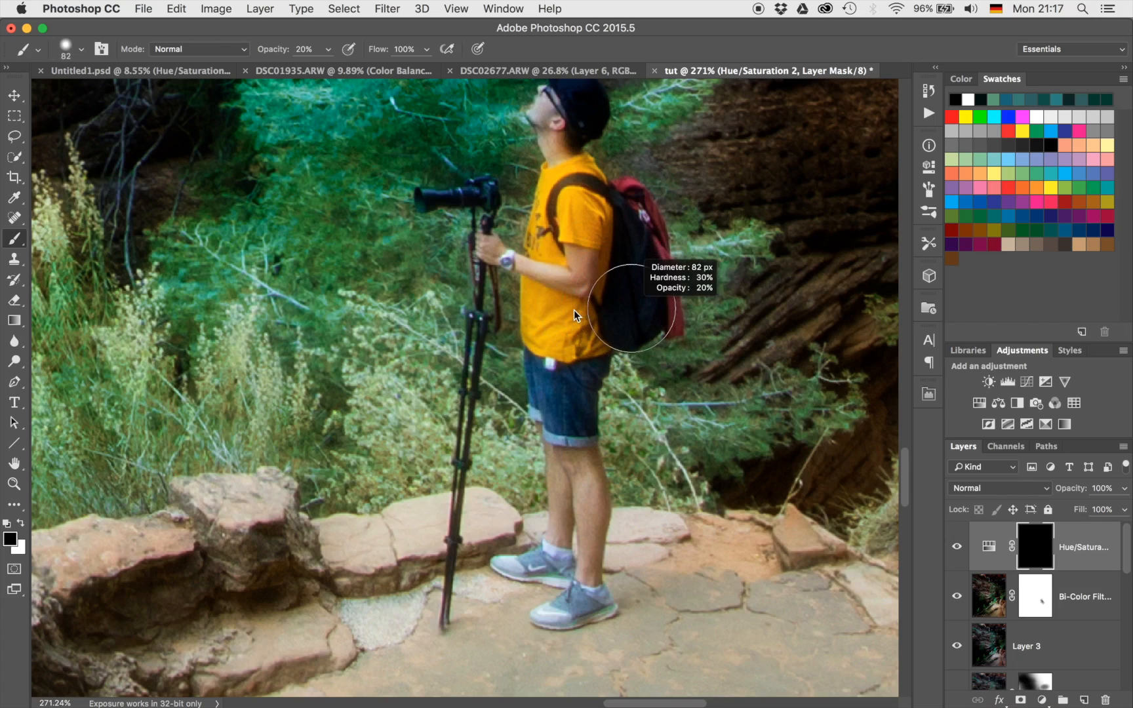
pyautogui.press('3')
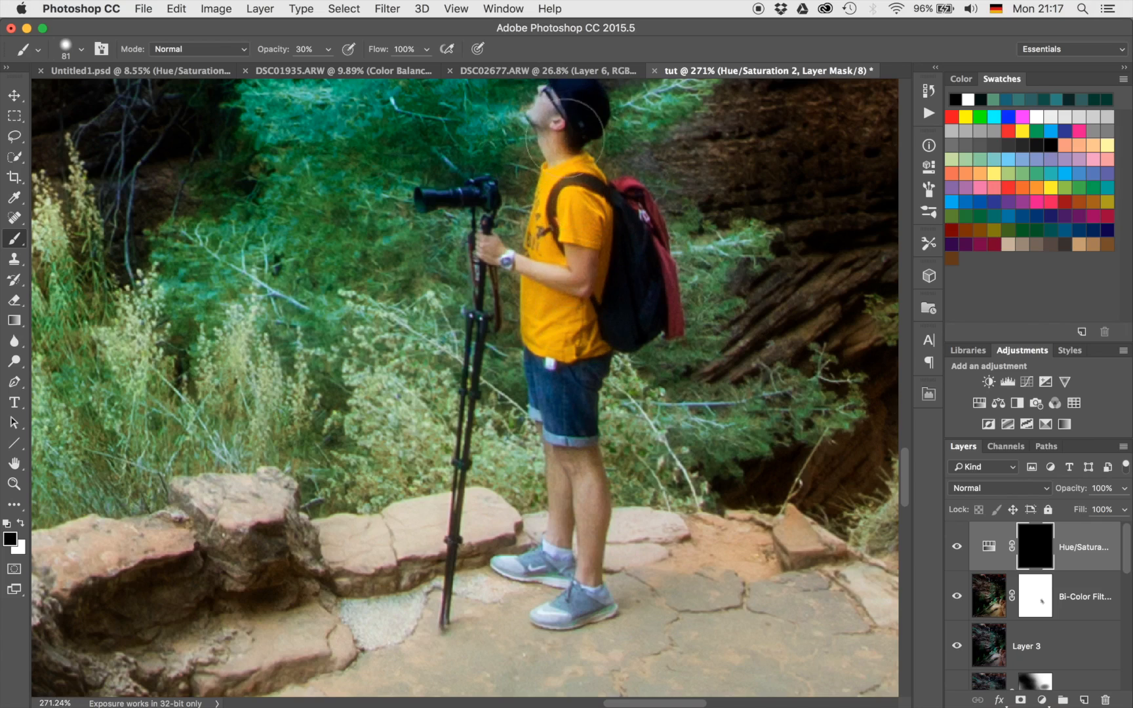
pyautogui.press('x')
# Compare the hiker with the Hue/Saturation layer hidden and shown, and review the entire photo.
pyautogui.click(957, 550)
pyautogui.click(956, 550)
pyautogui.click(957, 551)
pyautogui.click(957, 552)
pyautogui.click(958, 553)
pyautogui.click(957, 552)
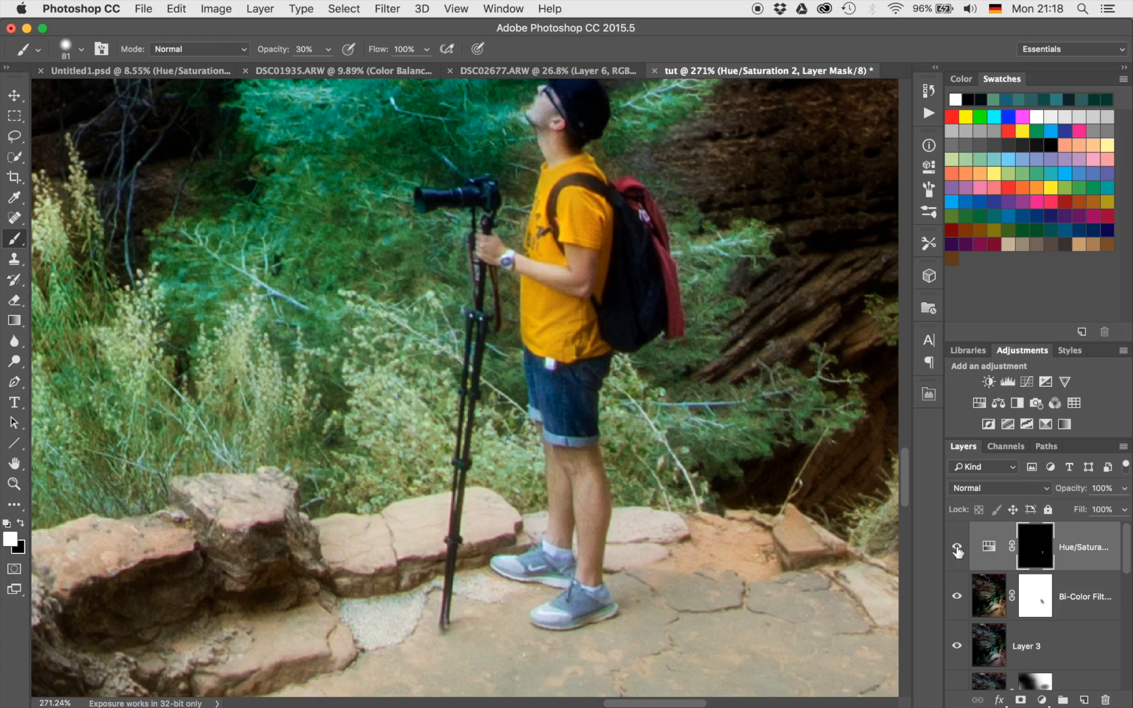
pyautogui.scroll(-5, 465, 386)
pyautogui.scroll(-8, 464, 387)
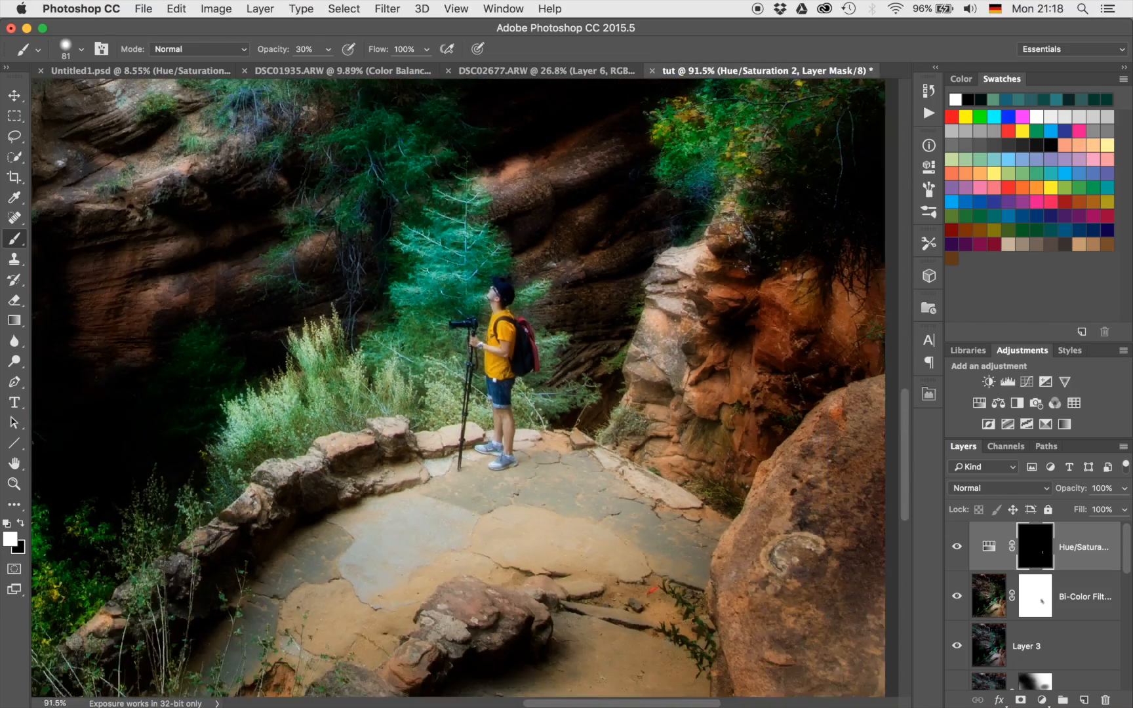
pyautogui.scroll(-4, 665, 391)
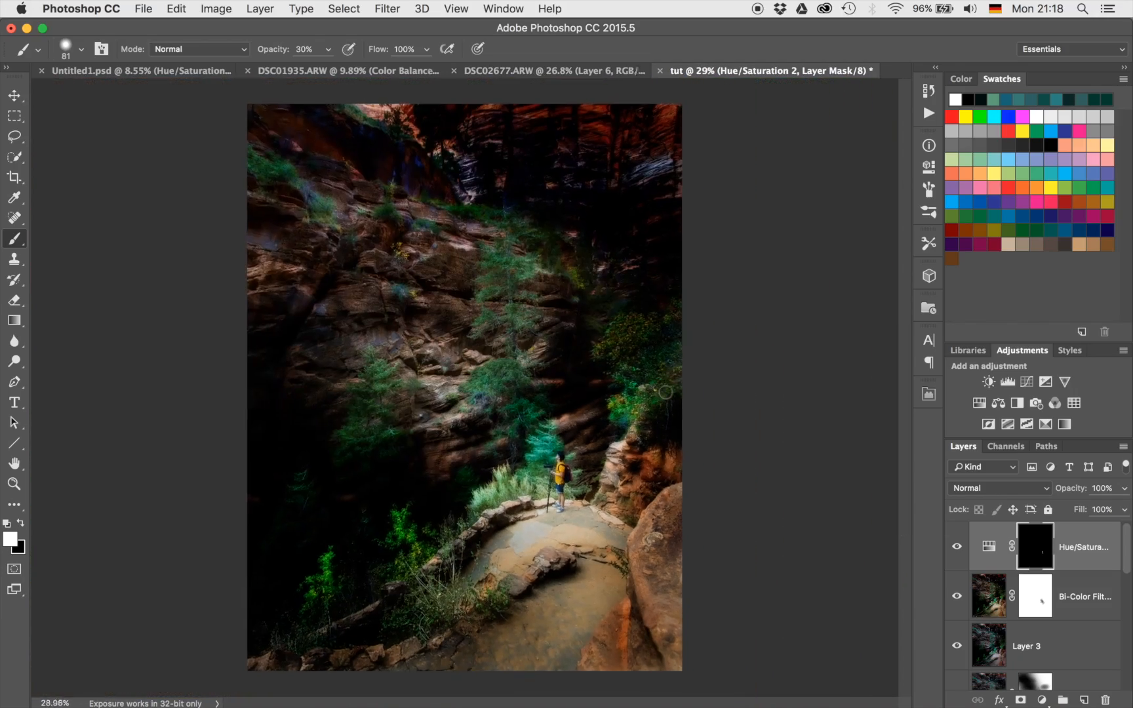
pyautogui.scroll(-2, 665, 391)
pyautogui.scroll(2, 665, 391)
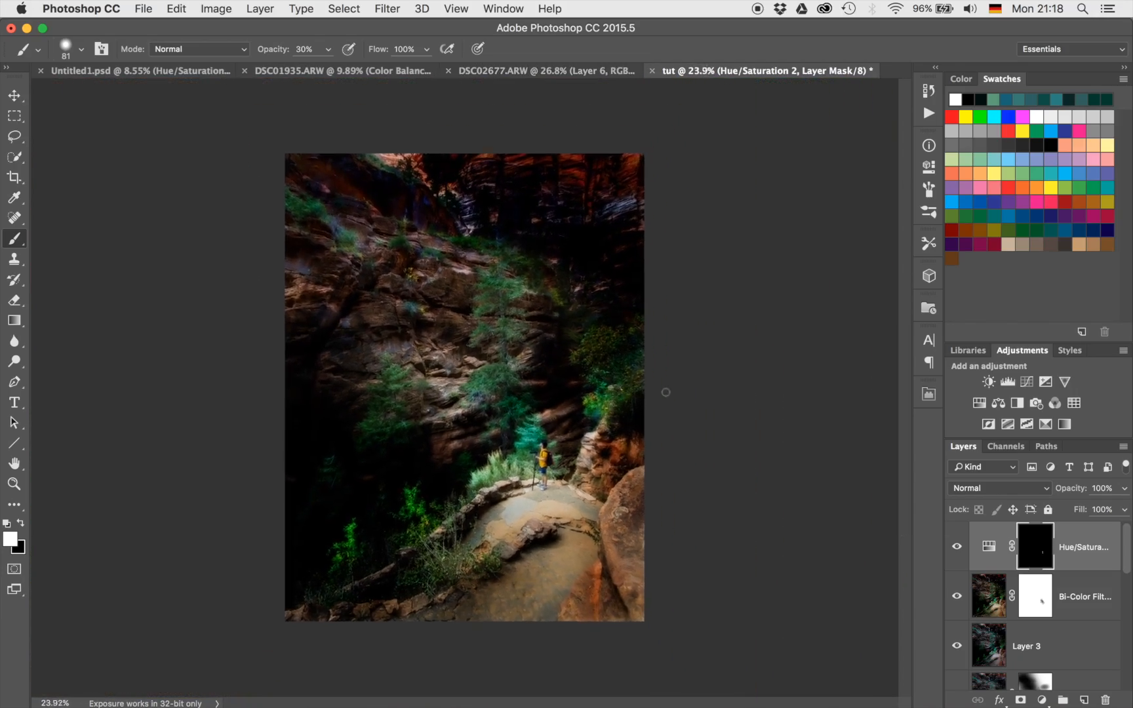
pyautogui.scroll(1, 666, 392)
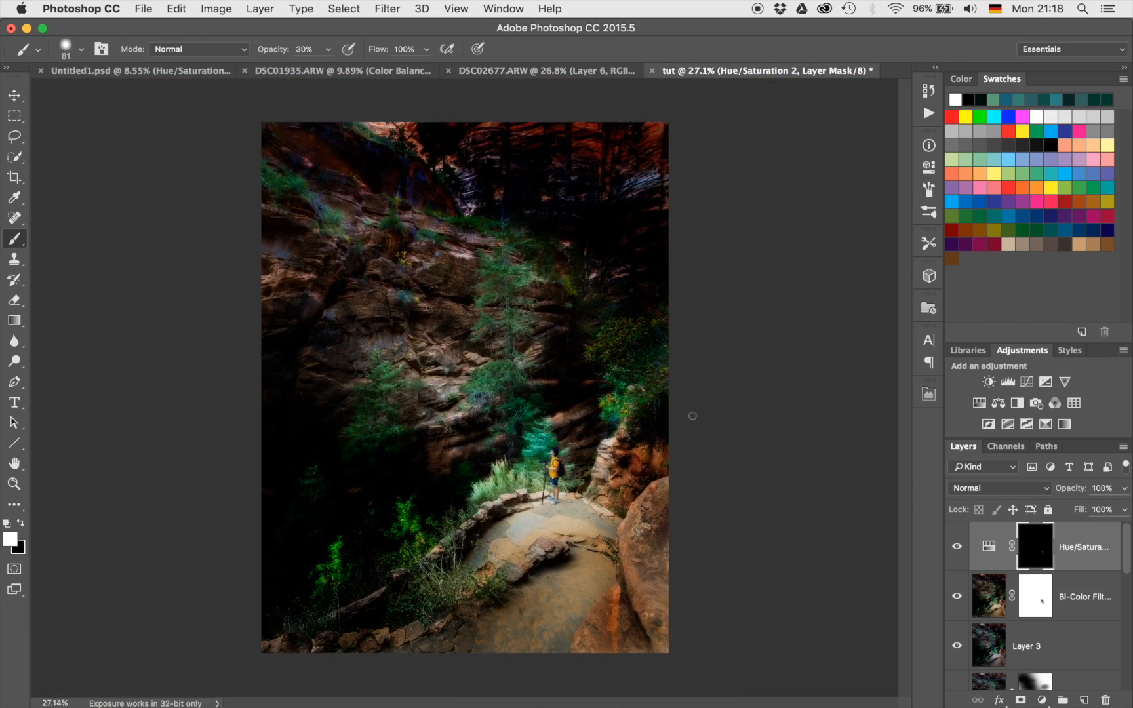
# Add a new empty layer above the Hue/Saturation adjustment for shading around the hiker's feet.
pyautogui.scroll(8, 564, 515)
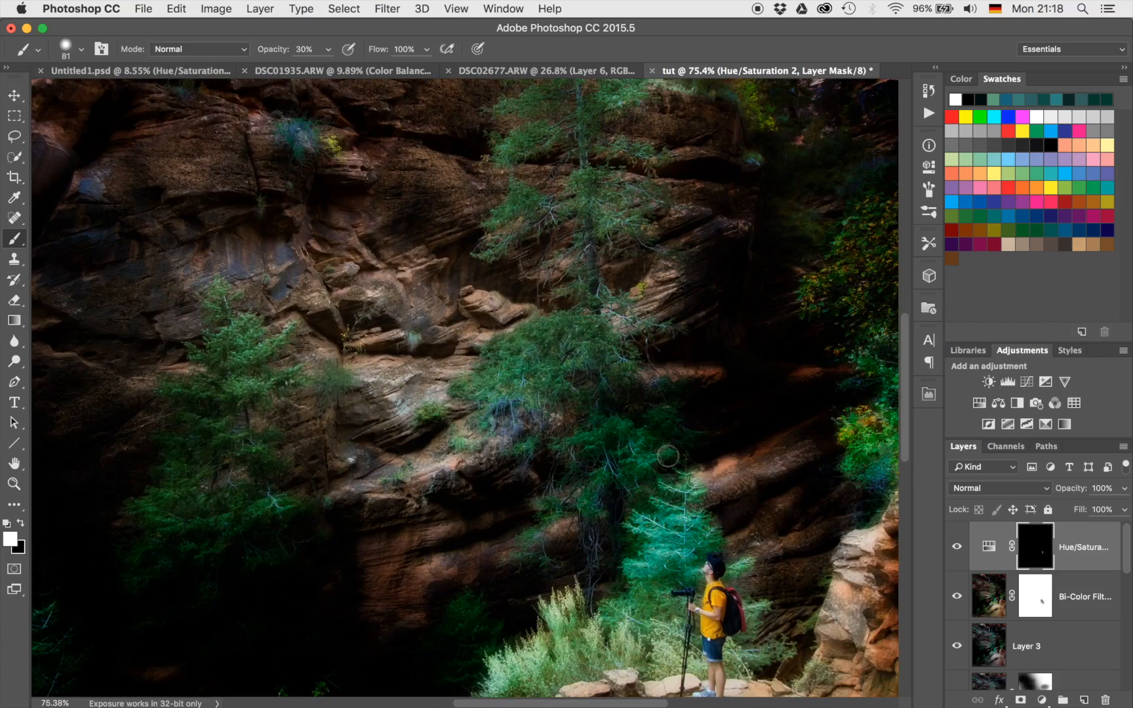
pyautogui.scroll(5, 667, 455)
pyautogui.scroll(-8, 667, 456)
pyautogui.hscroll(4, 668, 456)
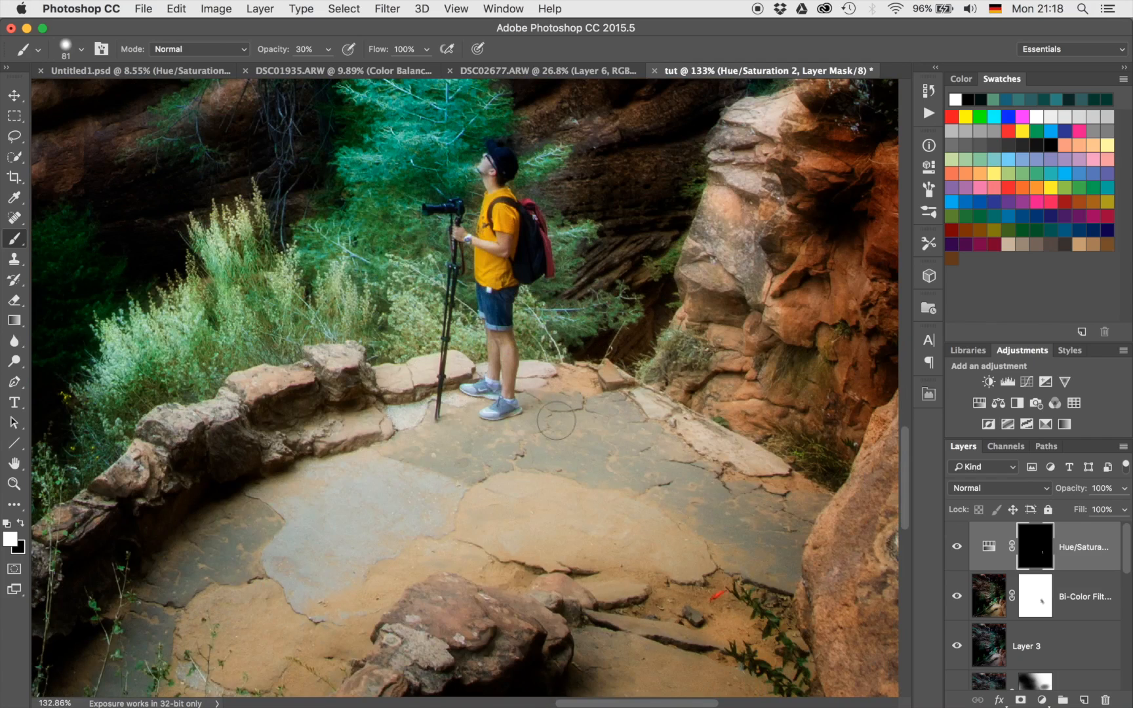
pyautogui.press('super+alt+shift+n')
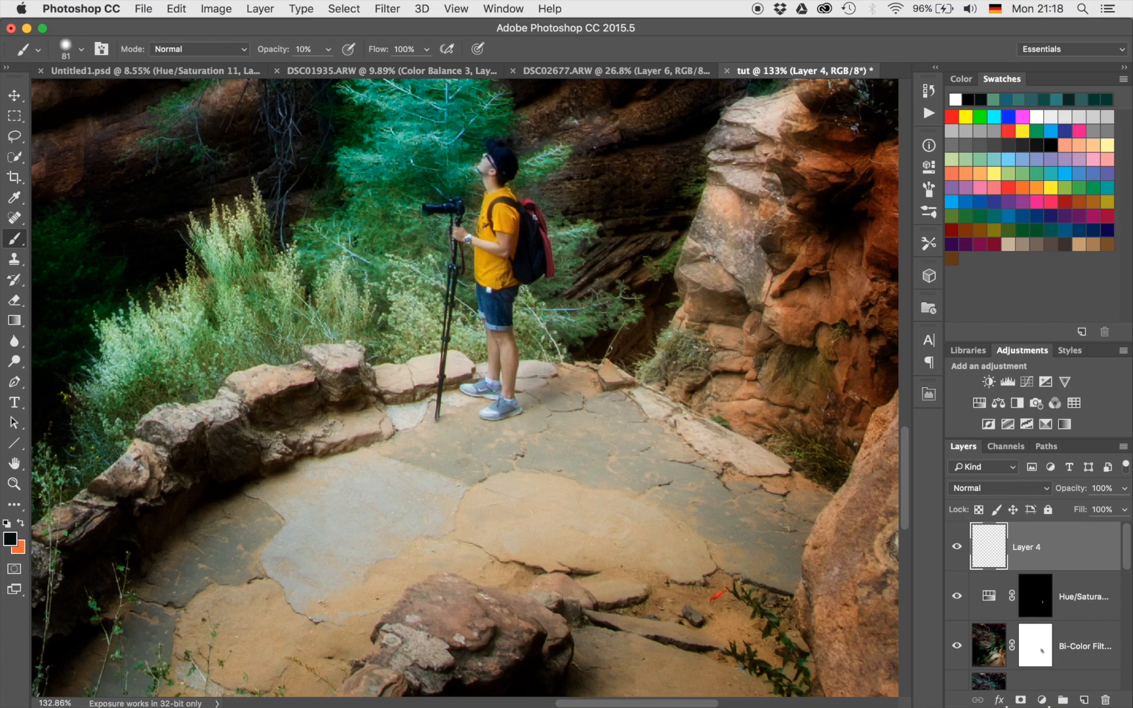
# Paint soft black shadows on the ground beneath the hiker's shoes and tripod with a 9-pixel brush at 10% opacity.
pyautogui.moveTo(540, 402)
pyautogui.mouseDown()
pyautogui.moveTo(509, 404)
pyautogui.moveTo(485, 425)
pyautogui.mouseUp()
pyautogui.press('super+plus')
pyautogui.press('super+plus')
pyautogui.scroll(4, 465, 428)
pyautogui.moveTo(395, 483); pyautogui.dragTo(500, 370)
pyautogui.moveTo(495, 436); pyautogui.dragTo(508, 435)
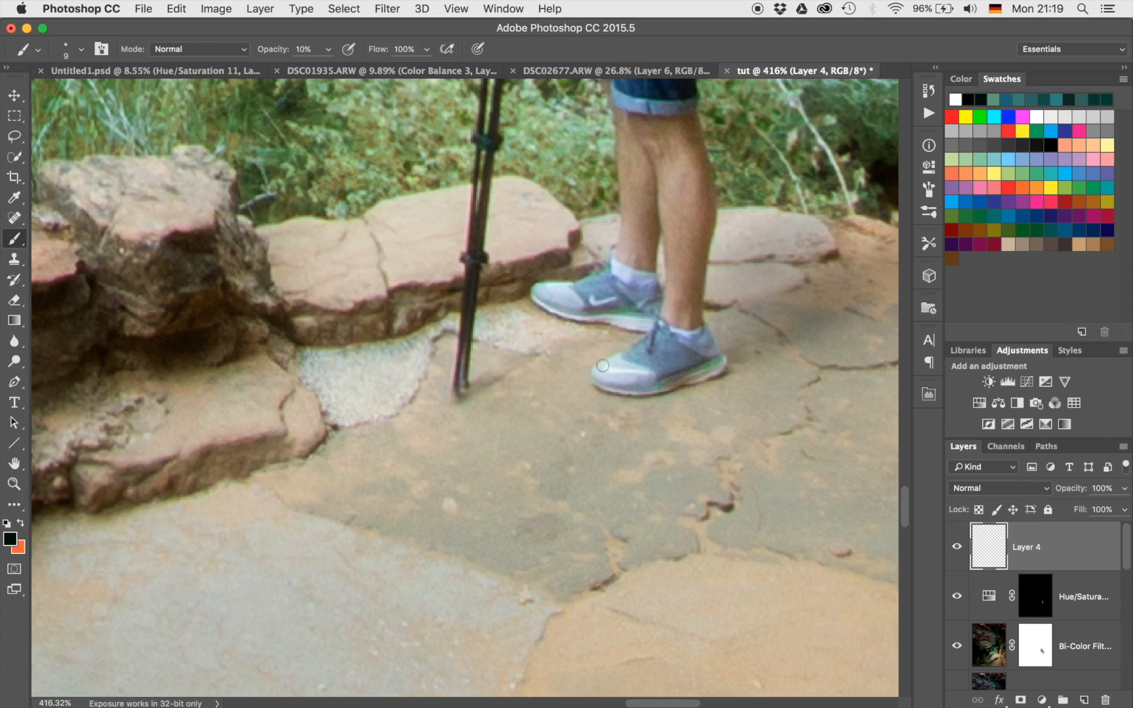
# Compare the photo without Bi-Color Filters, and paint black on its mask over the lower foreground with a 717-pixel brush at 10% opacity.
pyautogui.scroll(-10, 462, 393)
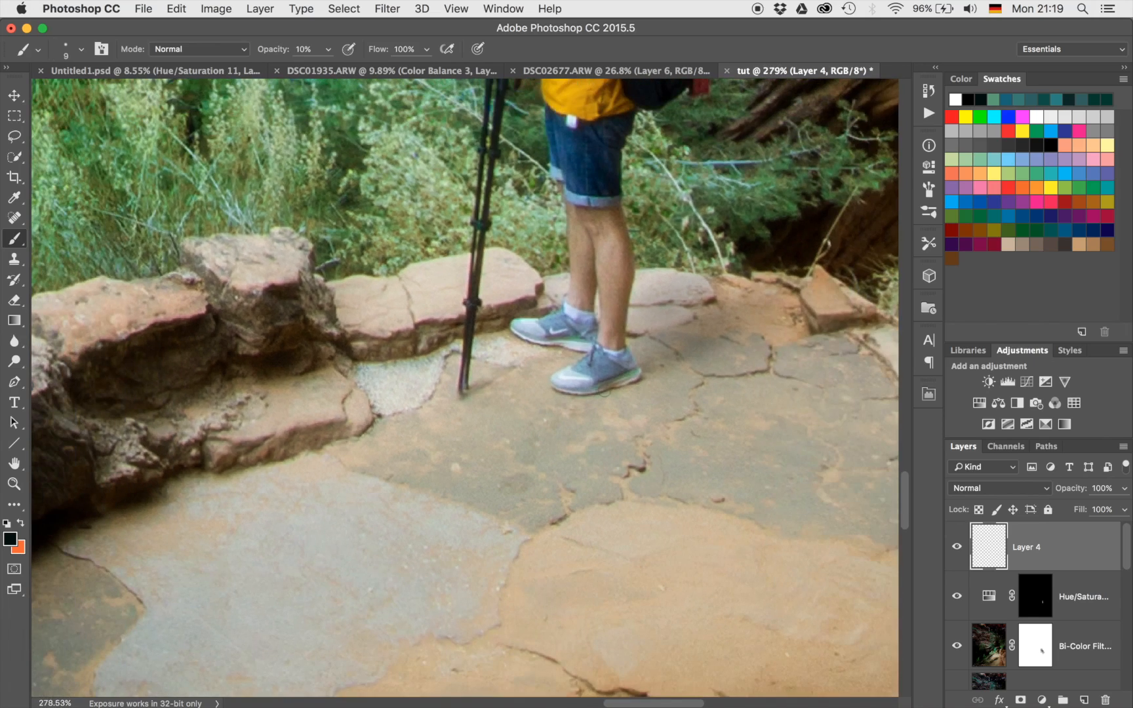
pyautogui.scroll(-10, 462, 393)
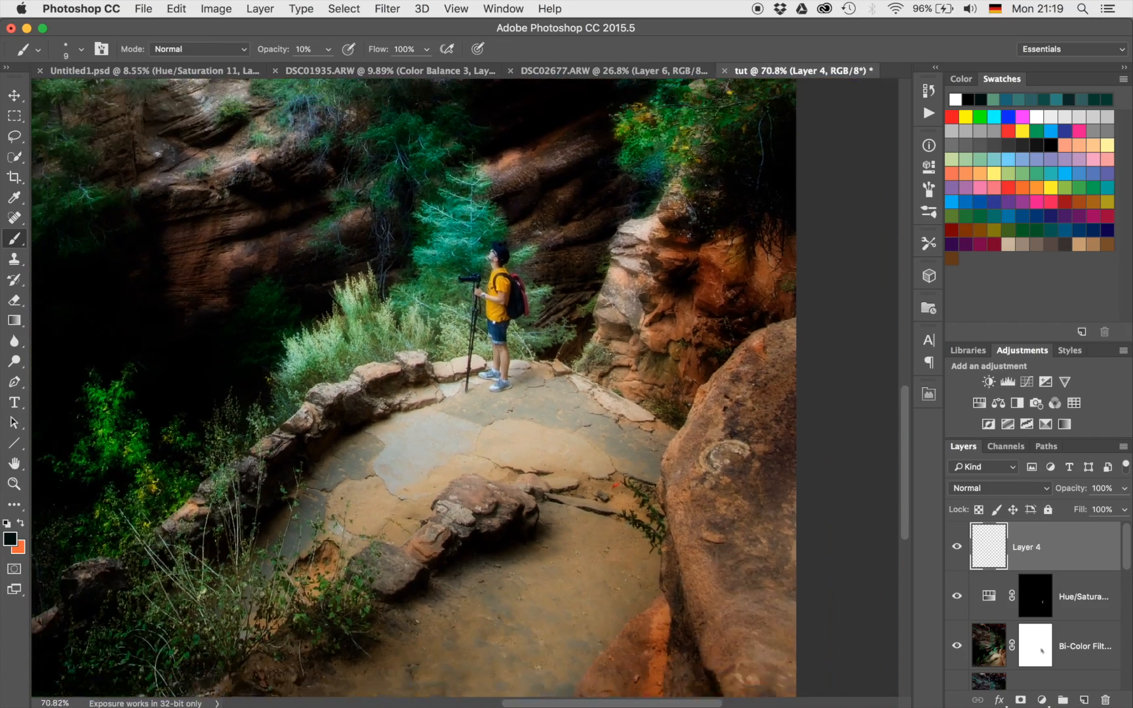
pyautogui.scroll(-4, 603, 391)
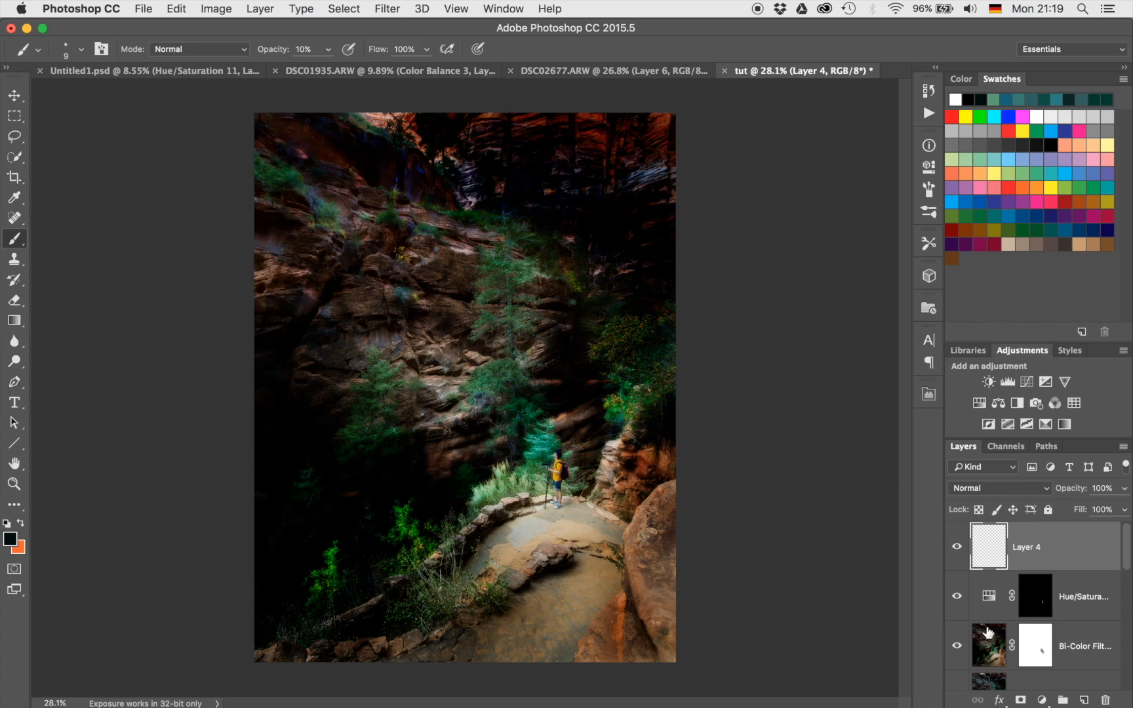
pyautogui.click(957, 645)
pyautogui.click(957, 646)
pyautogui.click(983, 649)
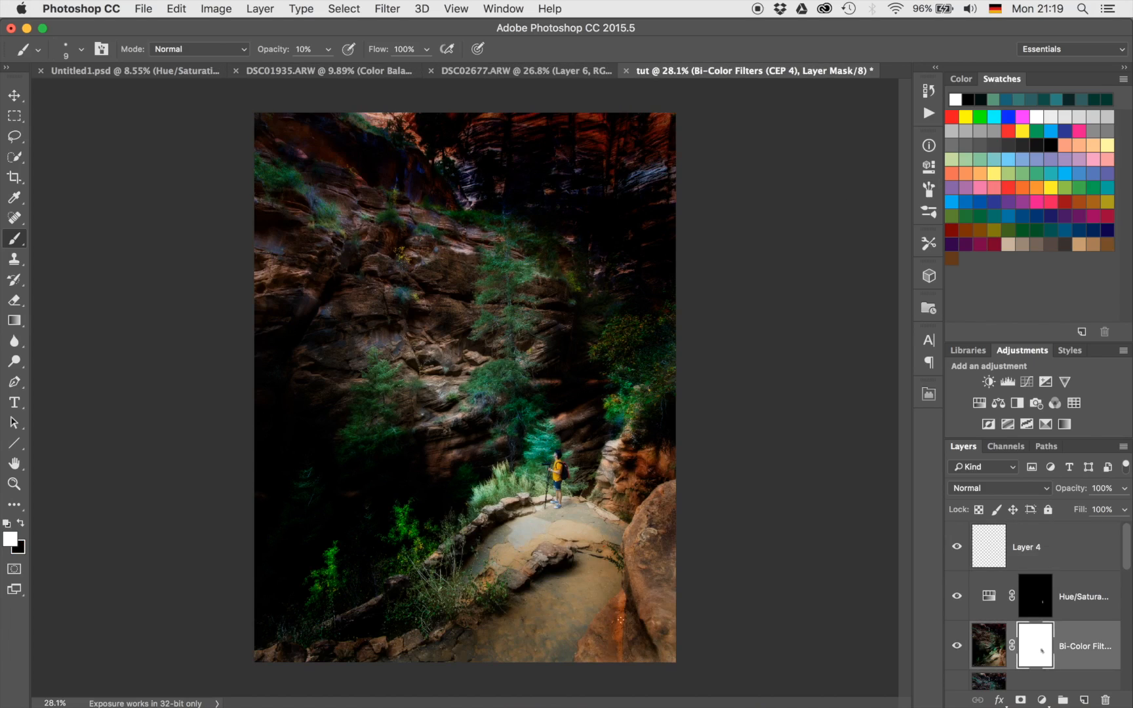
pyautogui.moveTo(494, 602)
pyautogui.mouseDown()
pyautogui.moveTo(560, 606)
pyautogui.moveTo(561, 623)
pyautogui.mouseUp()
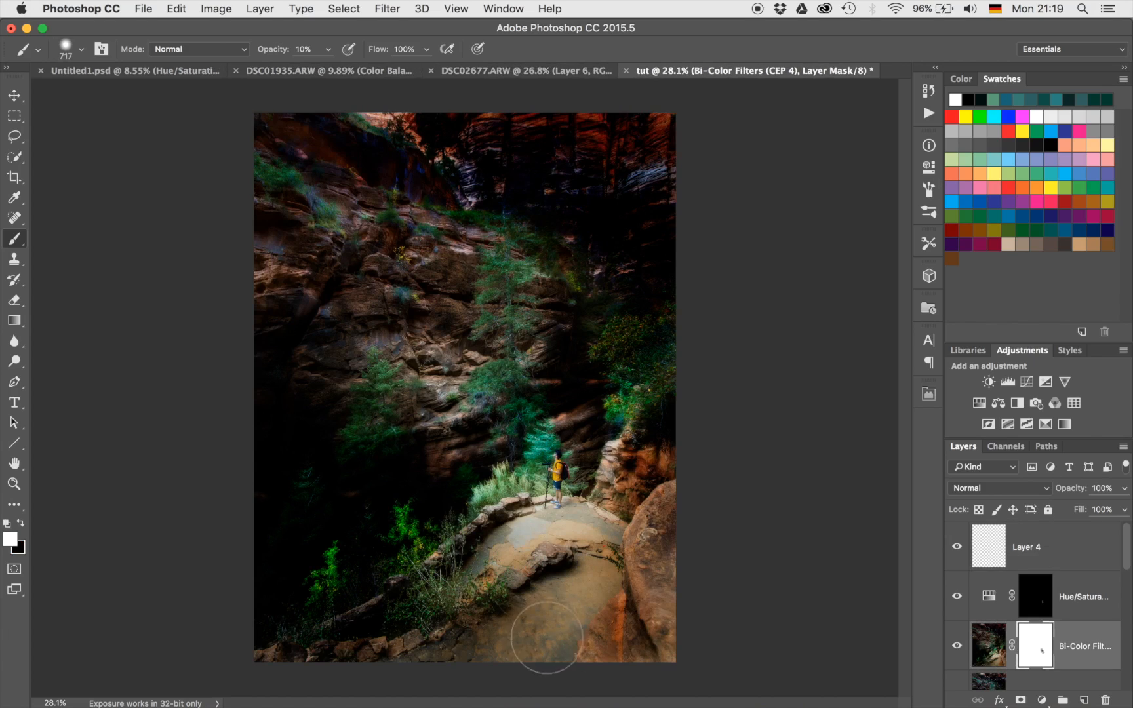
pyautogui.press('x')
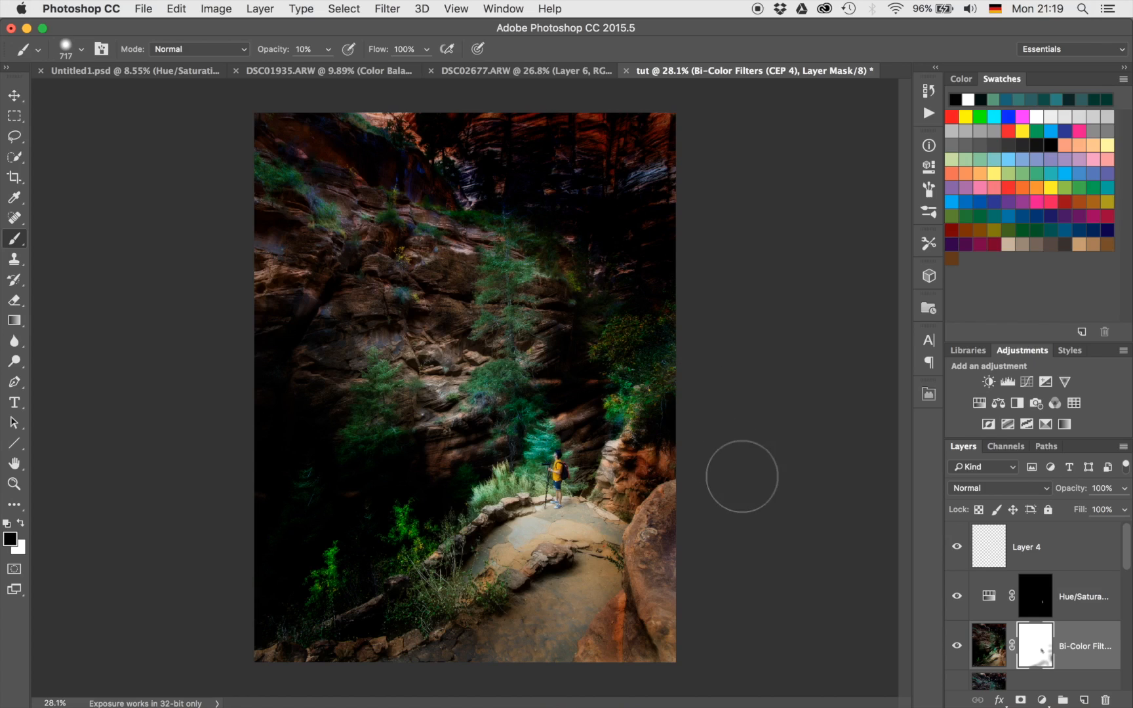
# Examine the rock wall, cliff plants and trees up close, and review the entire photo.
pyautogui.scroll(8, 364, 309)
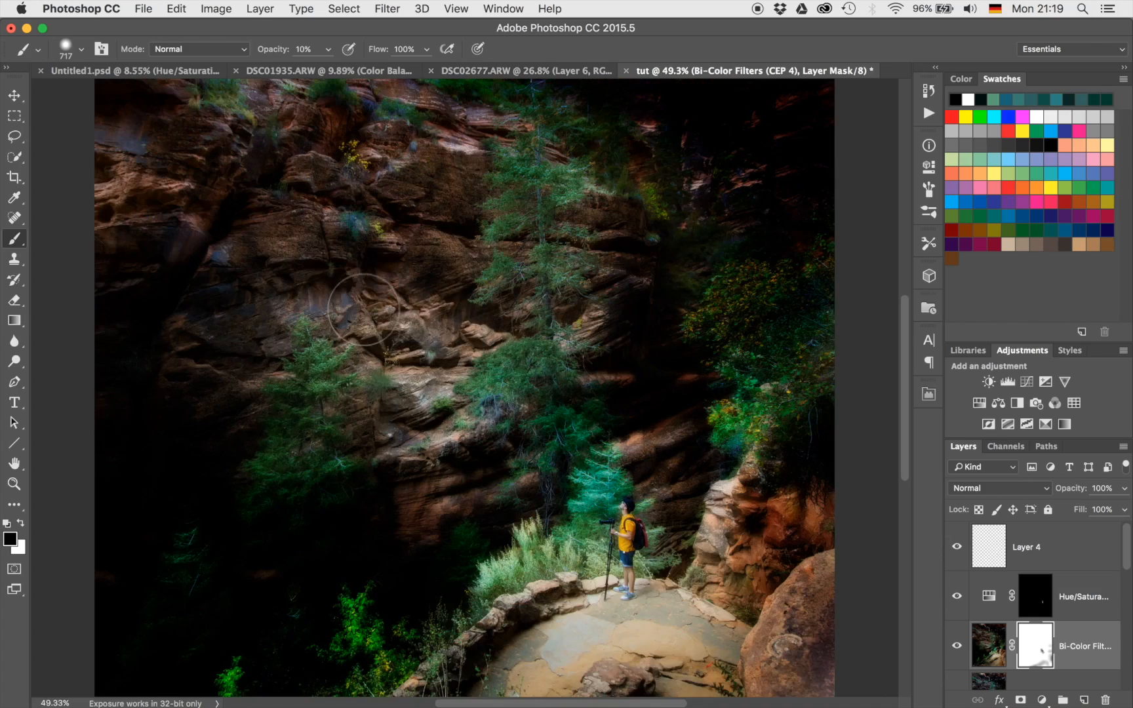
pyautogui.scroll(4, 364, 308)
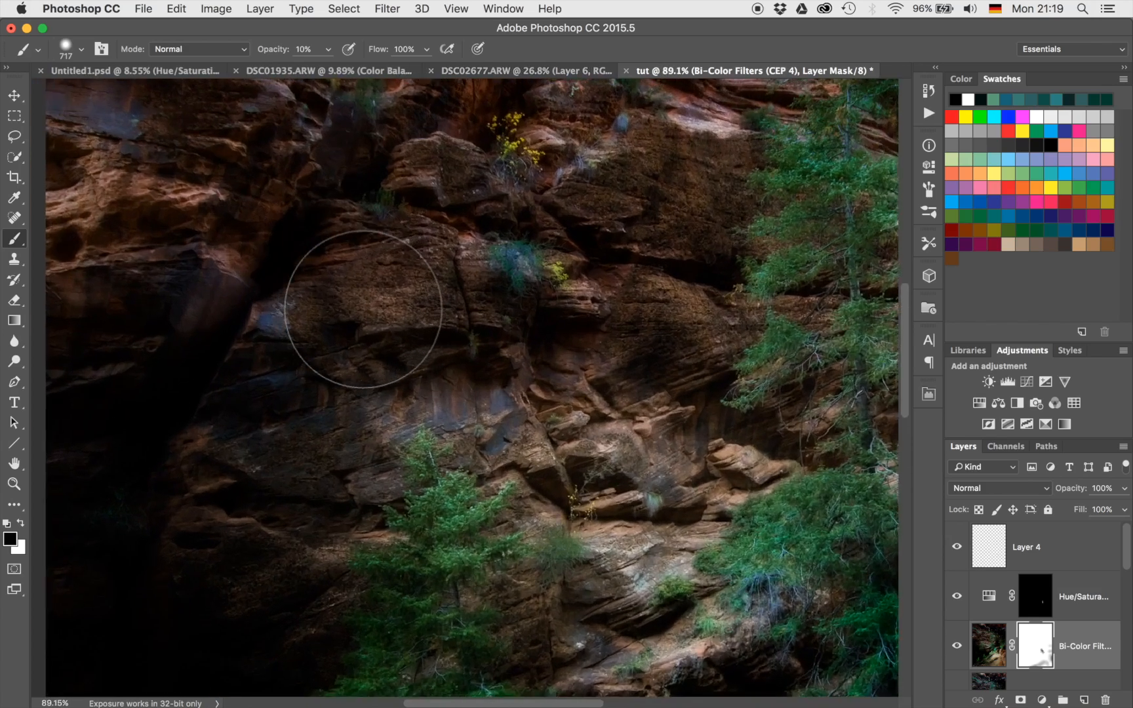
pyautogui.scroll(4, 363, 309)
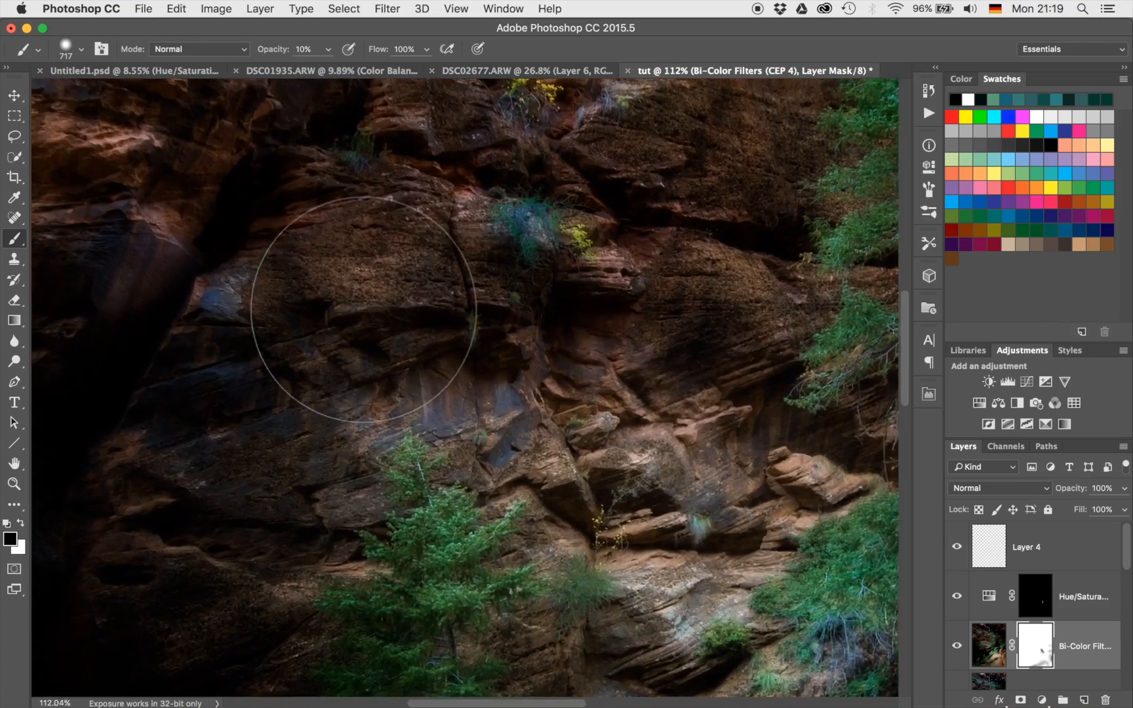
pyautogui.scroll(5, 364, 309)
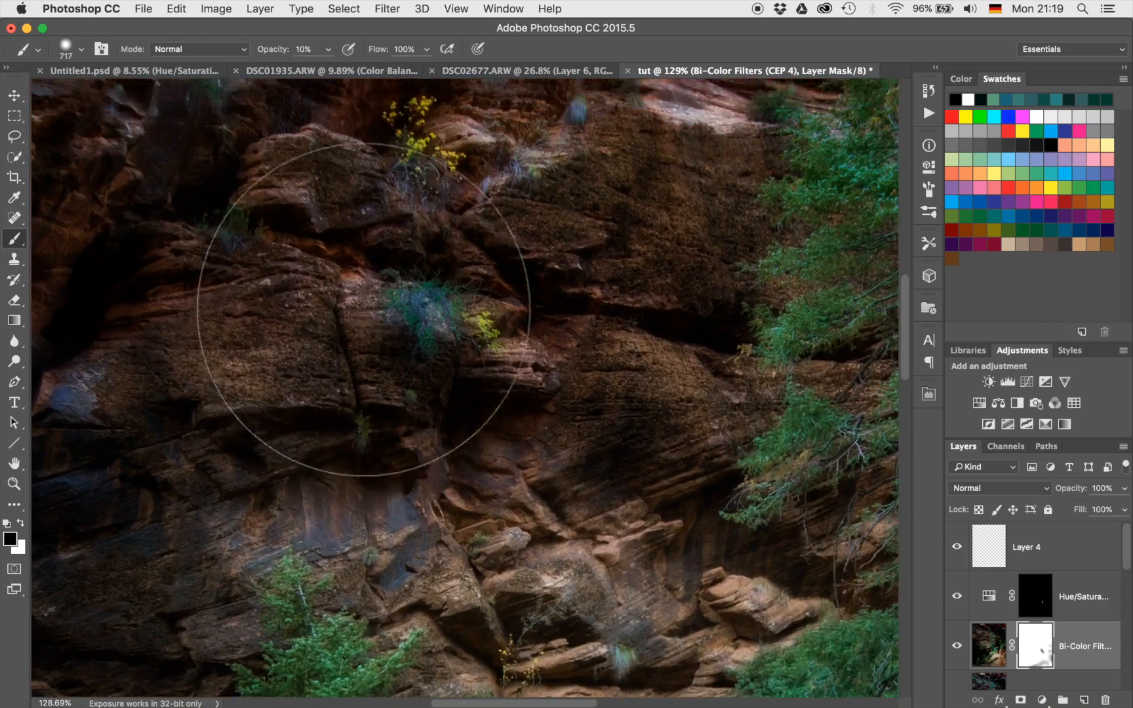
pyautogui.scroll(-8, 364, 309)
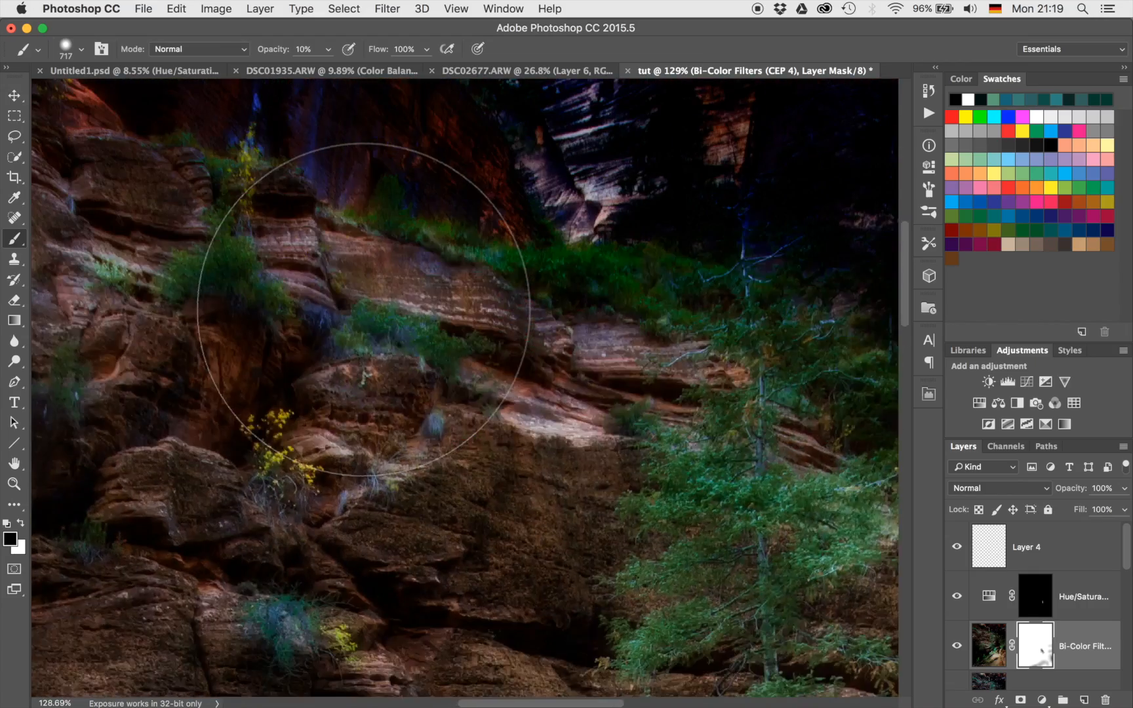
pyautogui.scroll(-4, 363, 308)
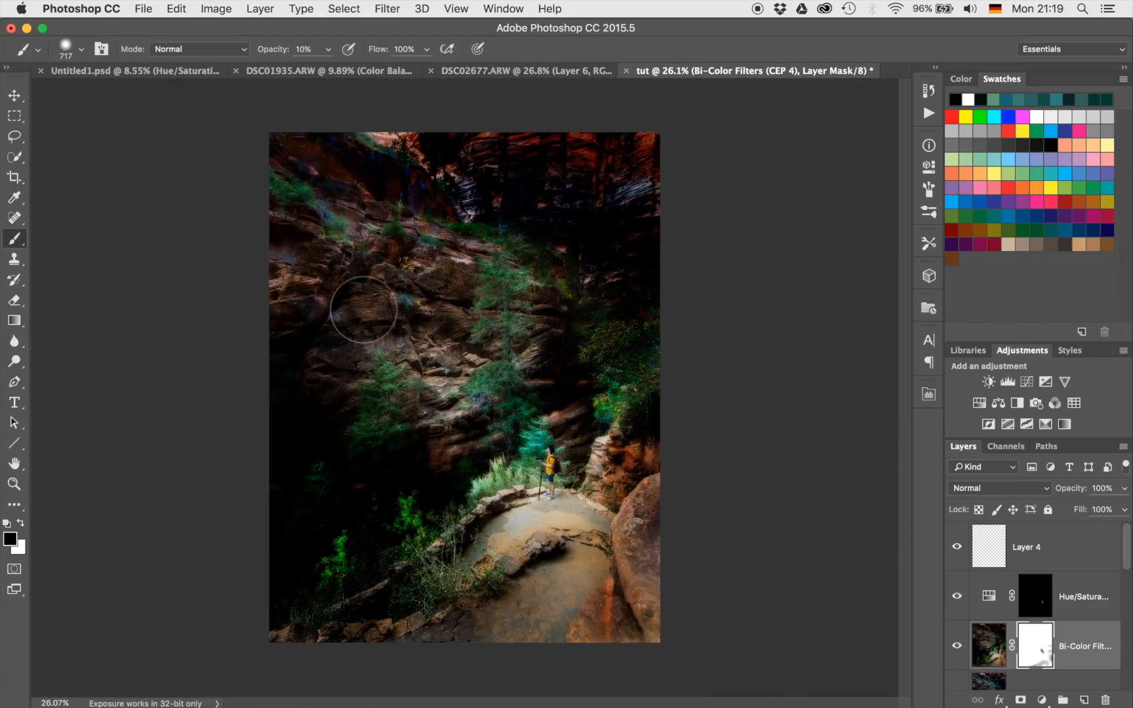